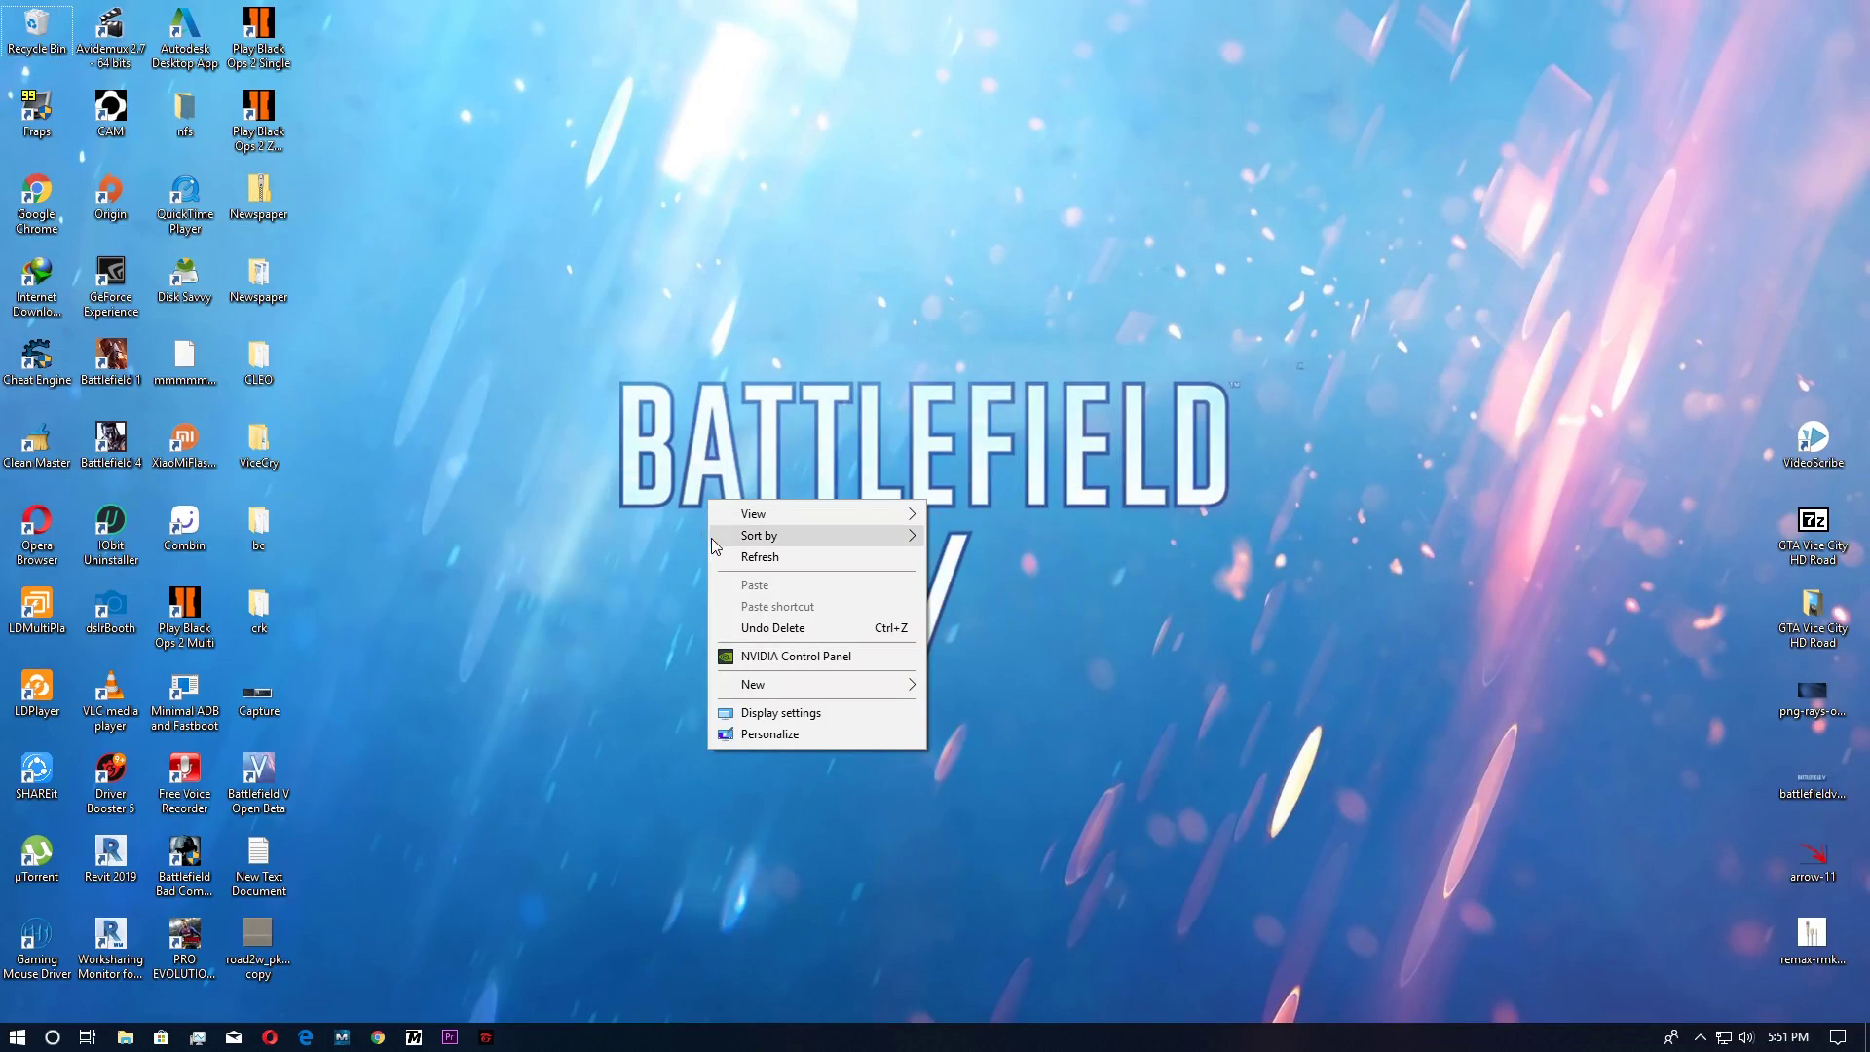
Open Manage 3D Settings > Program Settings and choose Battlefield V (bfvob.exe) to customize.
{"action": "left_click", "coordinate": [732, 657]}
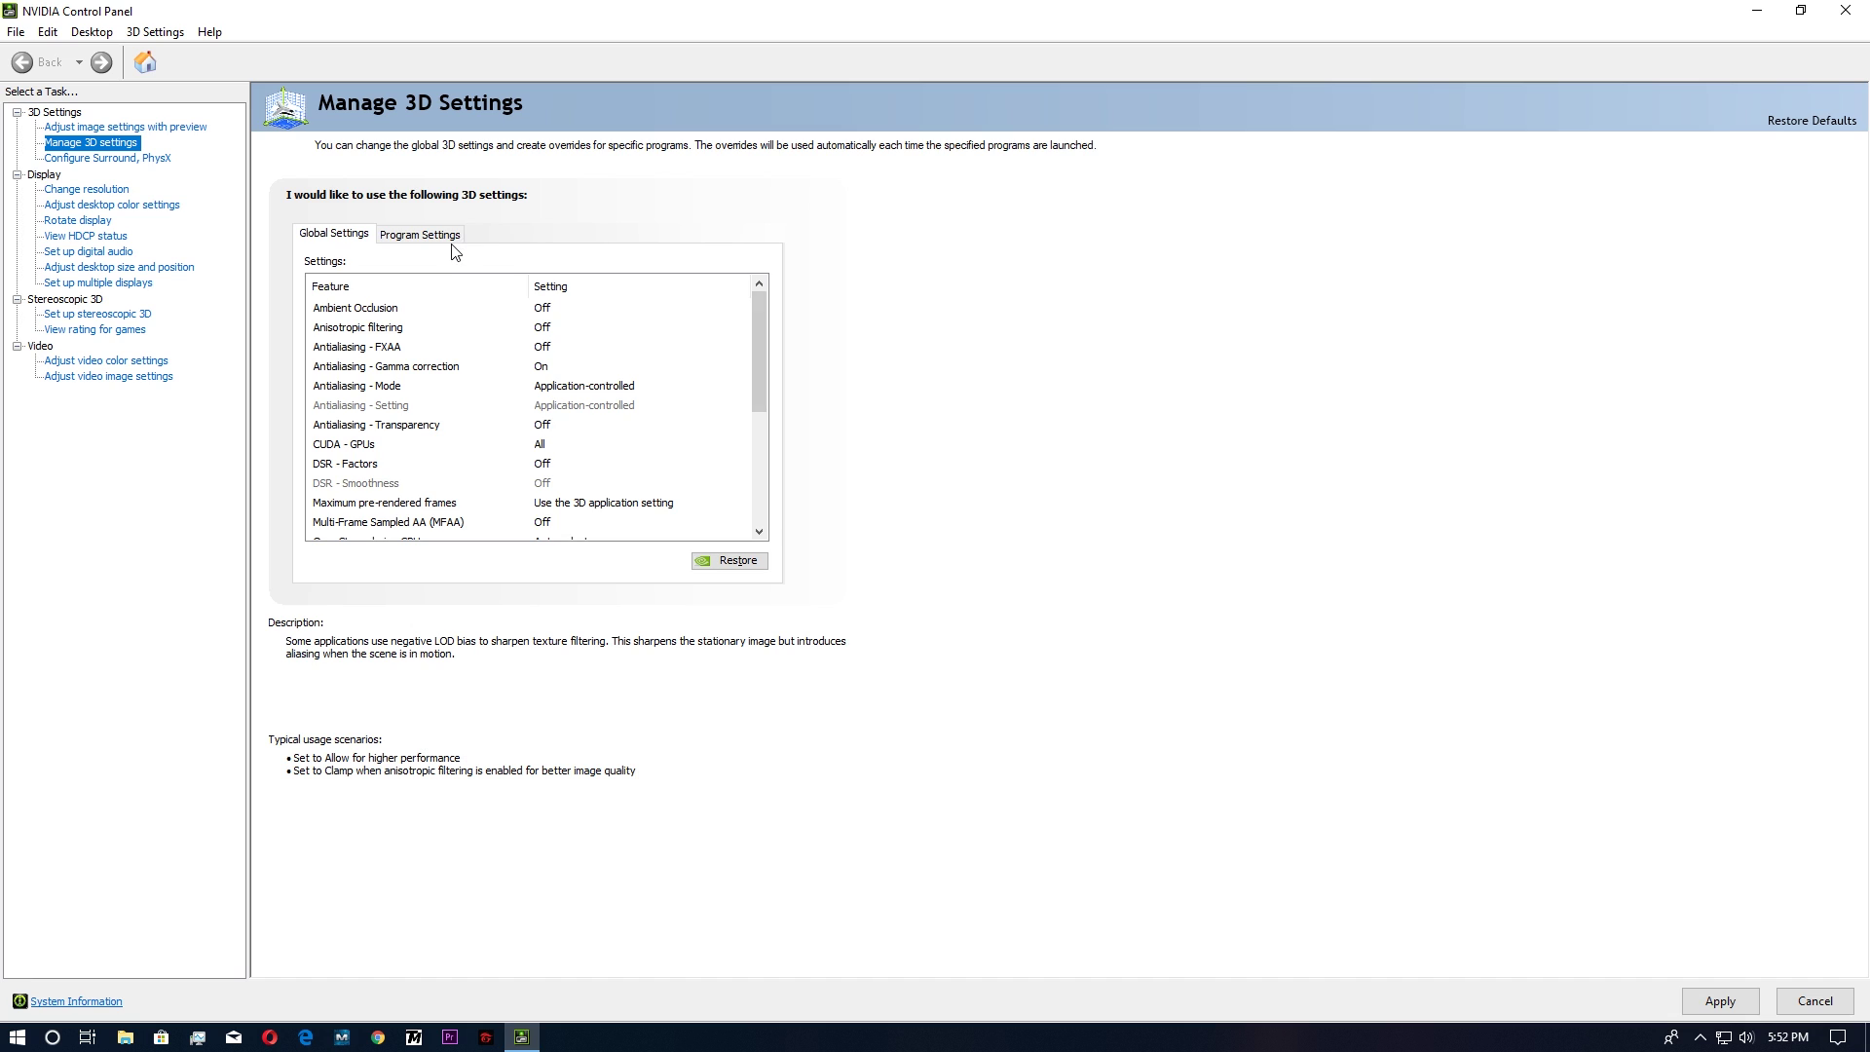
{"action": "left_click", "coordinate": [444, 235]}
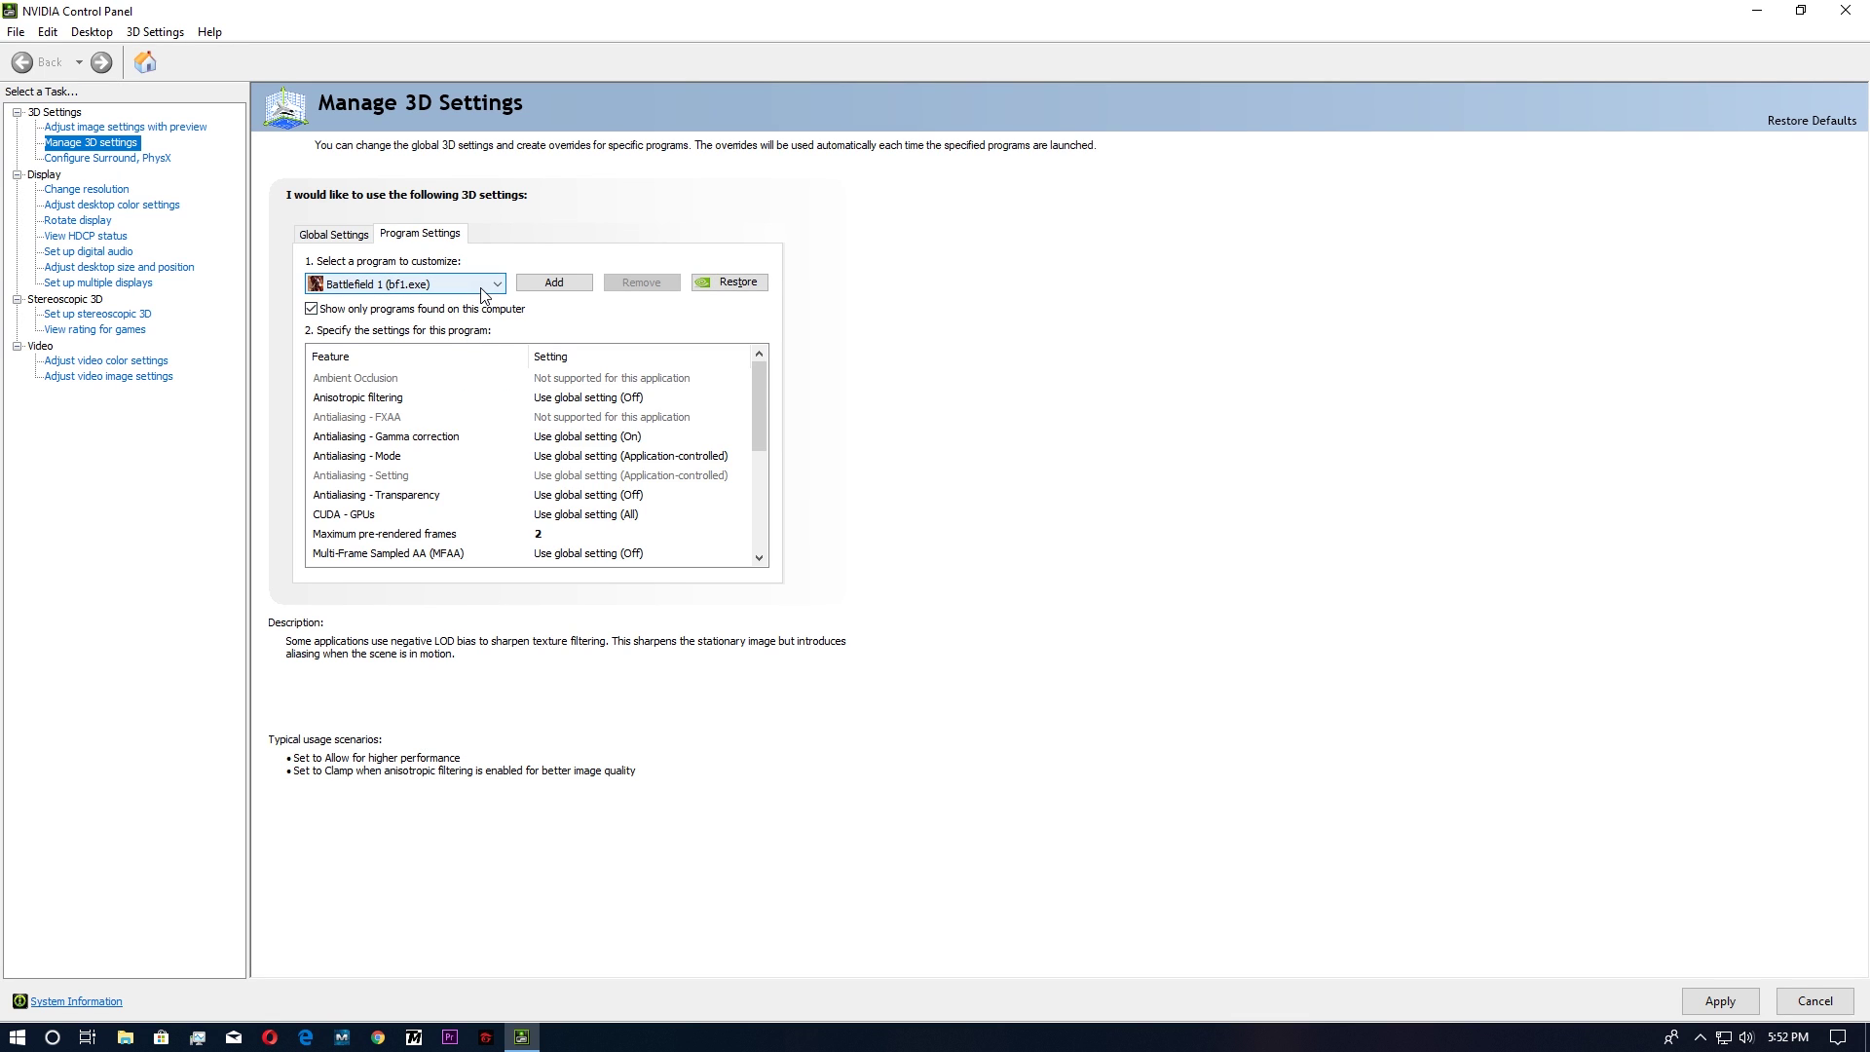
{"action": "left_click", "coordinate": [484, 292]}
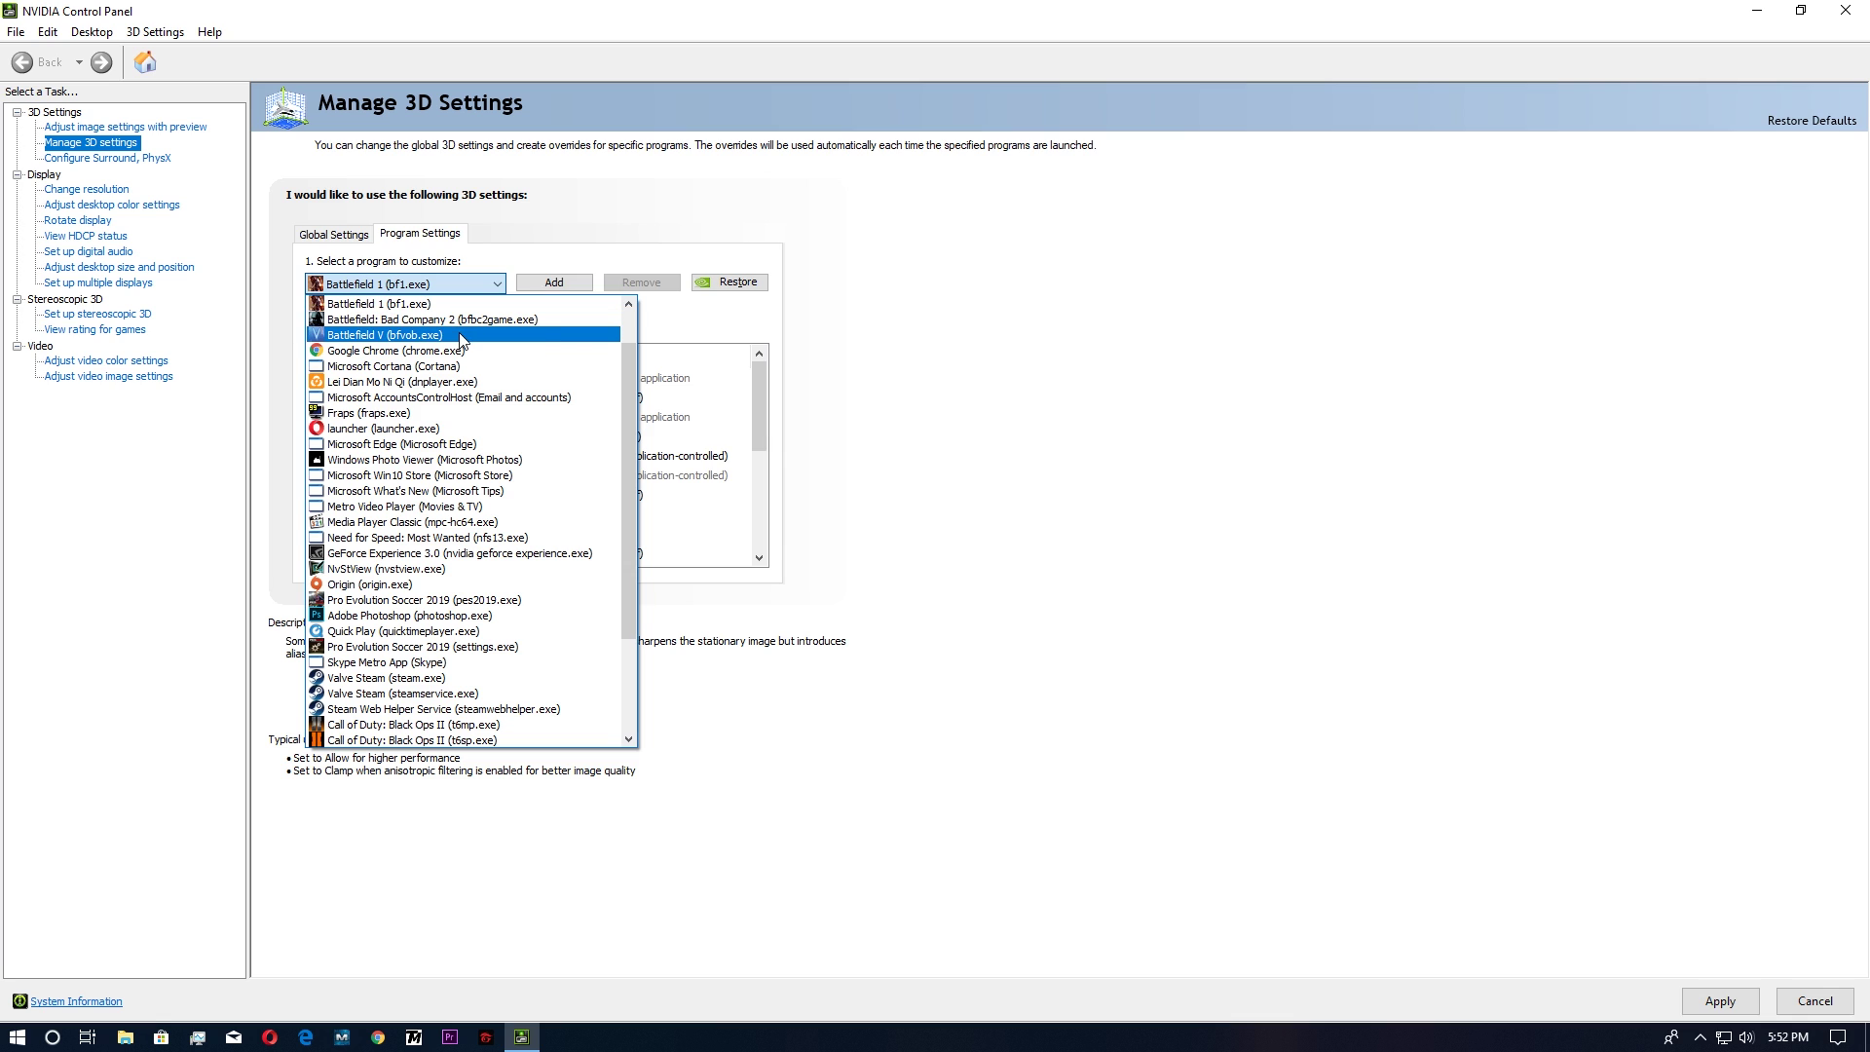
{"action": "left_click", "coordinate": [462, 337]}
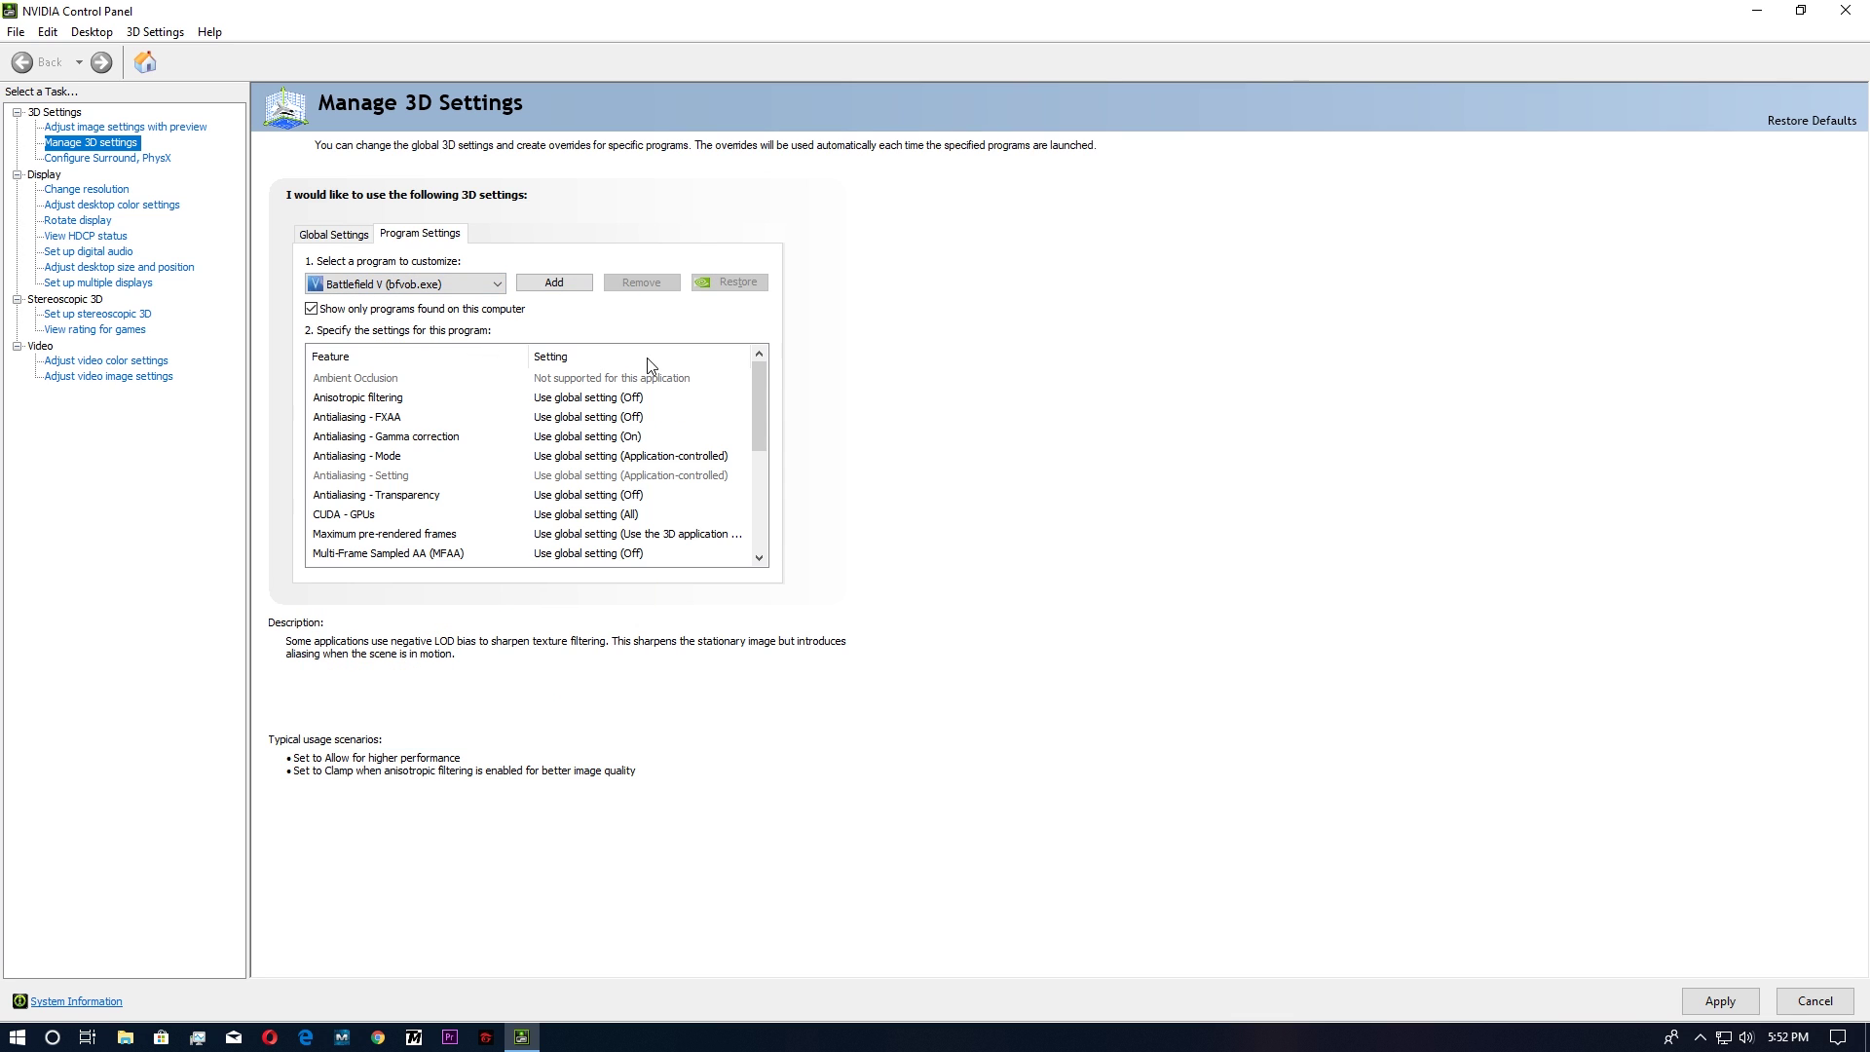
Set Vertical sync to Off for Battlefield V.
{"action": "left_click_drag", "start_coordinate": [760, 377], "coordinate": [761, 489]}
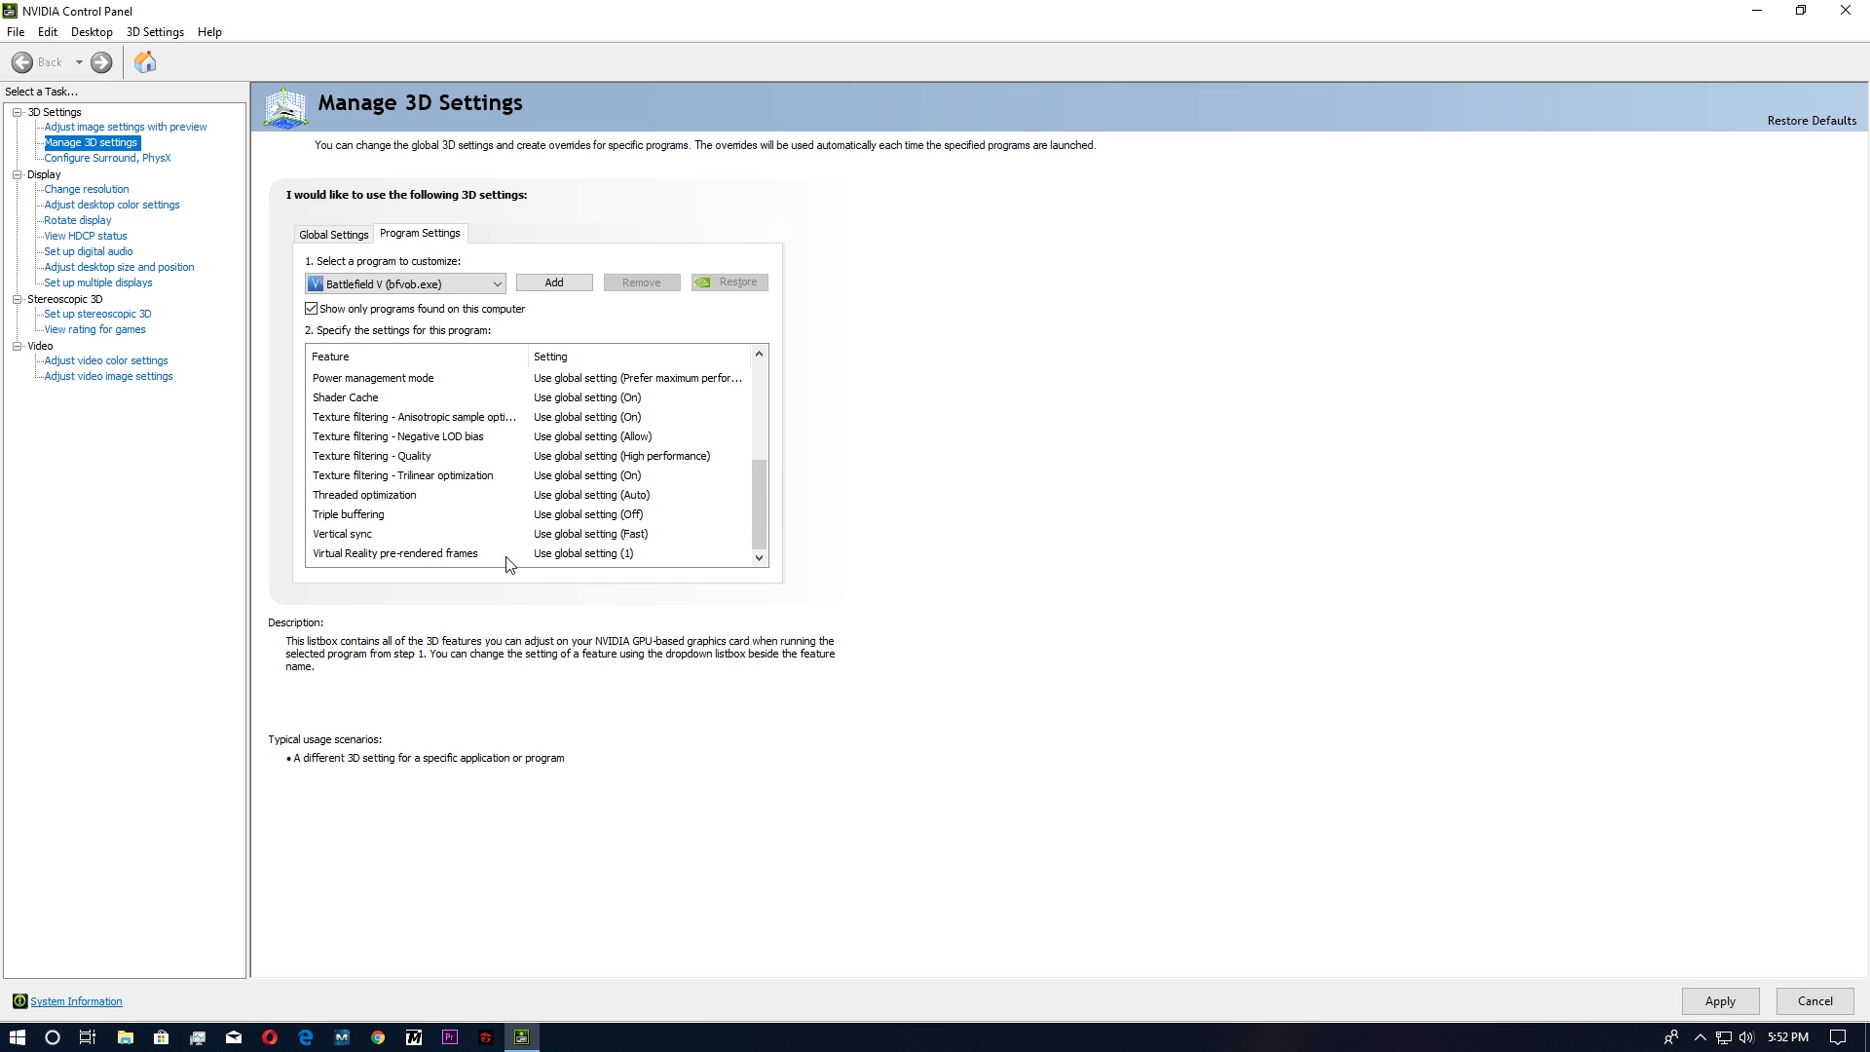
{"action": "left_click", "coordinate": [619, 533]}
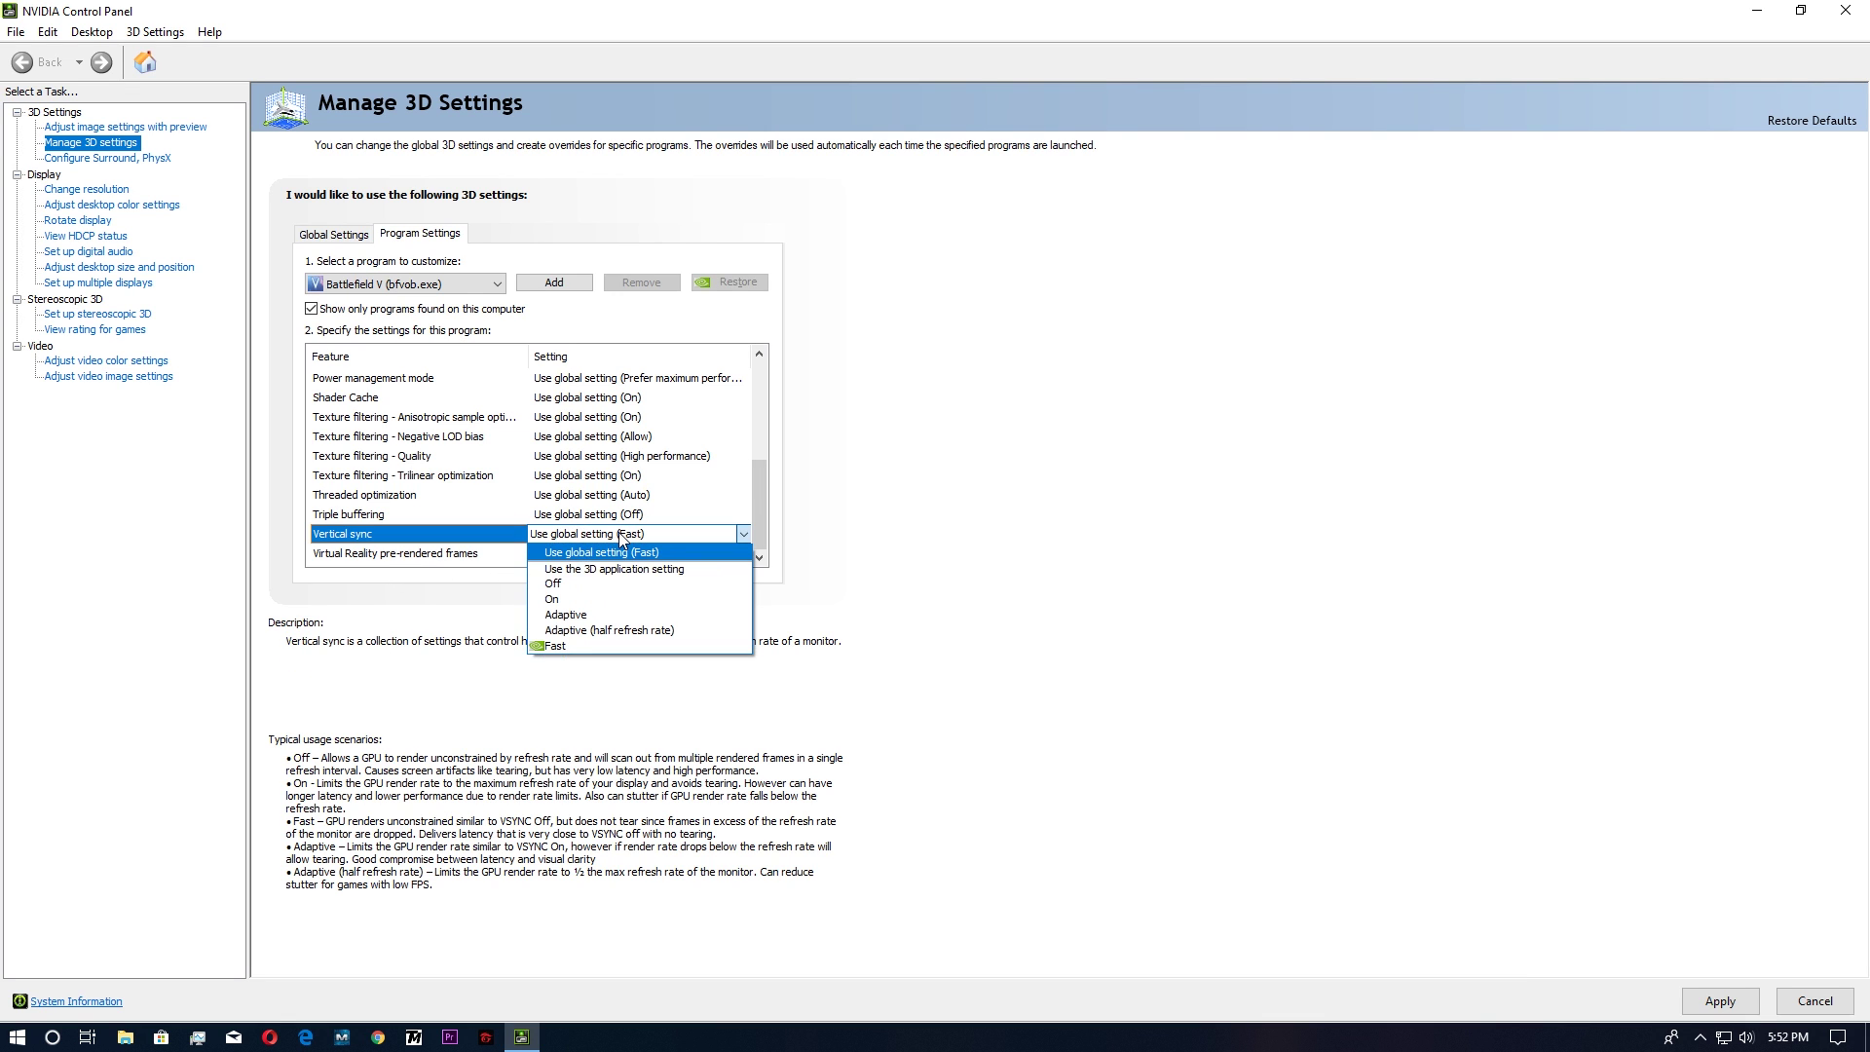
{"action": "left_click", "coordinate": [578, 591]}
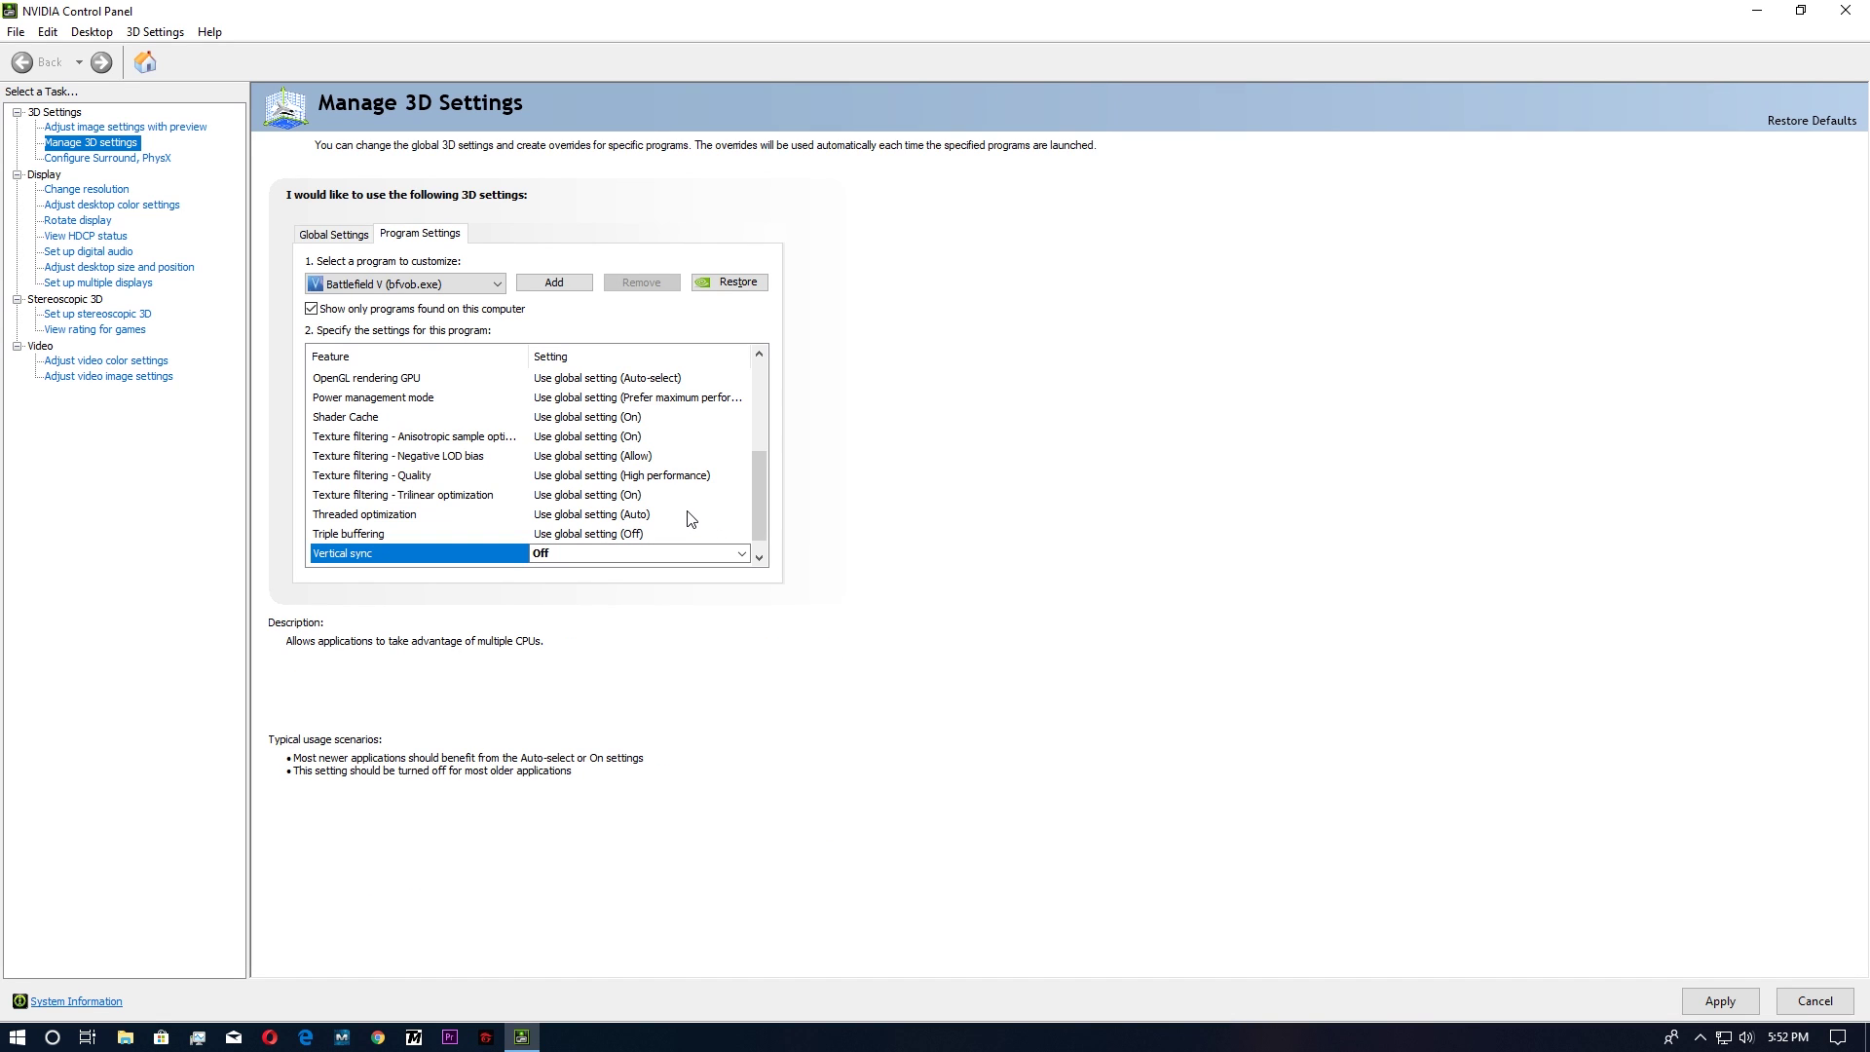
Leave Texture filtering - Quality, Shader Cache and Power management mode at their global settings.
{"action": "left_click", "coordinate": [639, 476]}
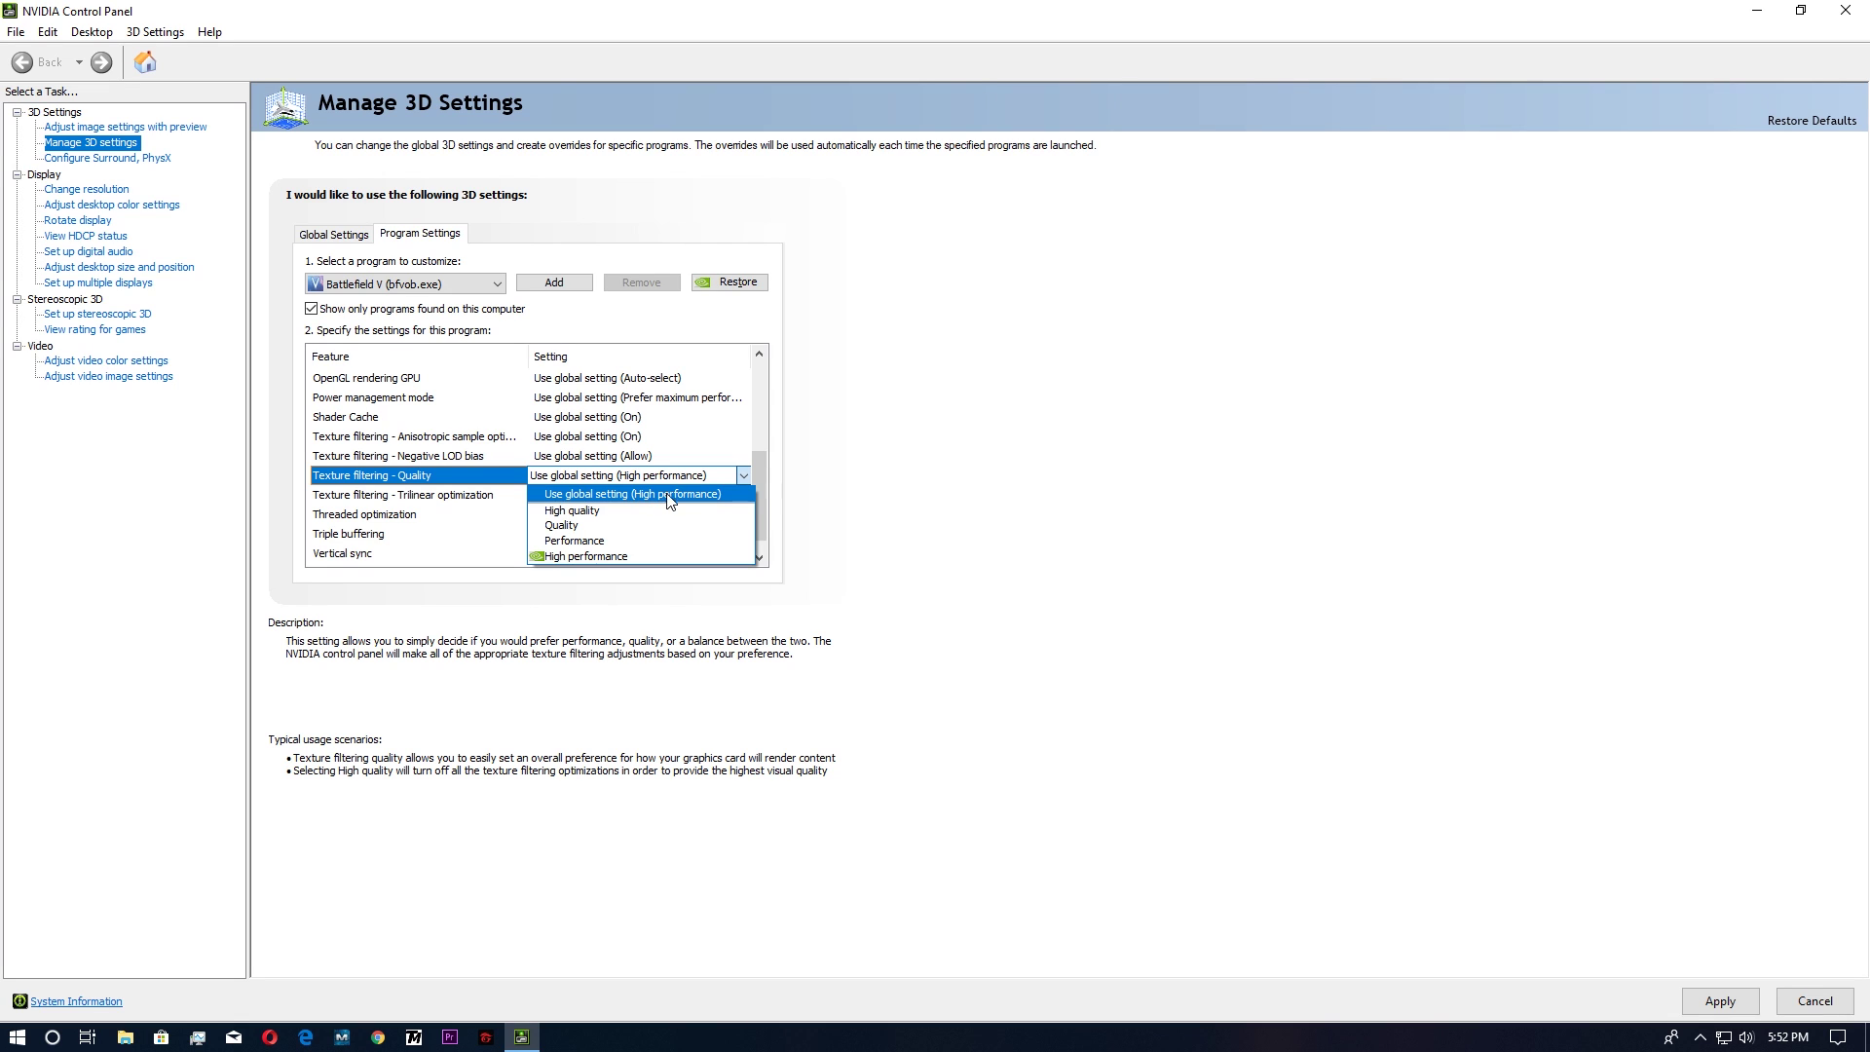
{"action": "left_click", "coordinate": [605, 421]}
{"action": "left_click", "coordinate": [605, 420]}
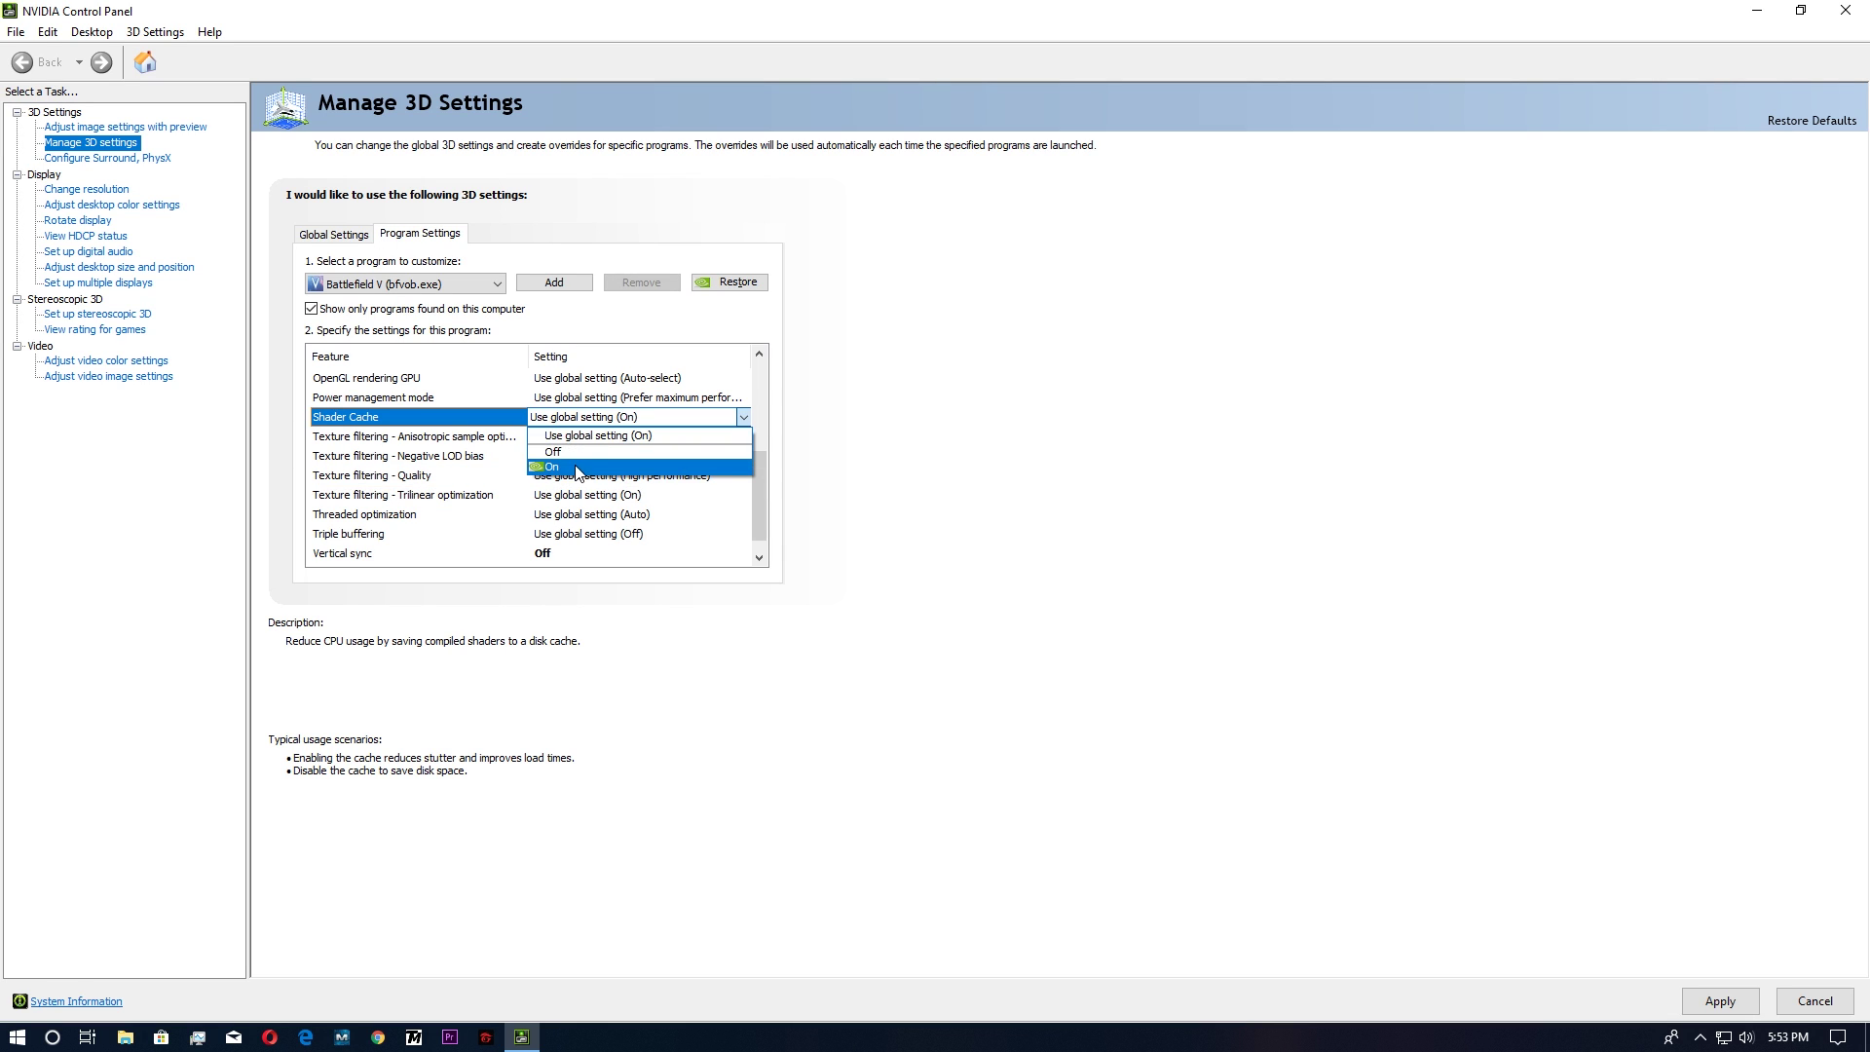
{"action": "left_click", "coordinate": [608, 401]}
{"action": "left_click", "coordinate": [613, 399]}
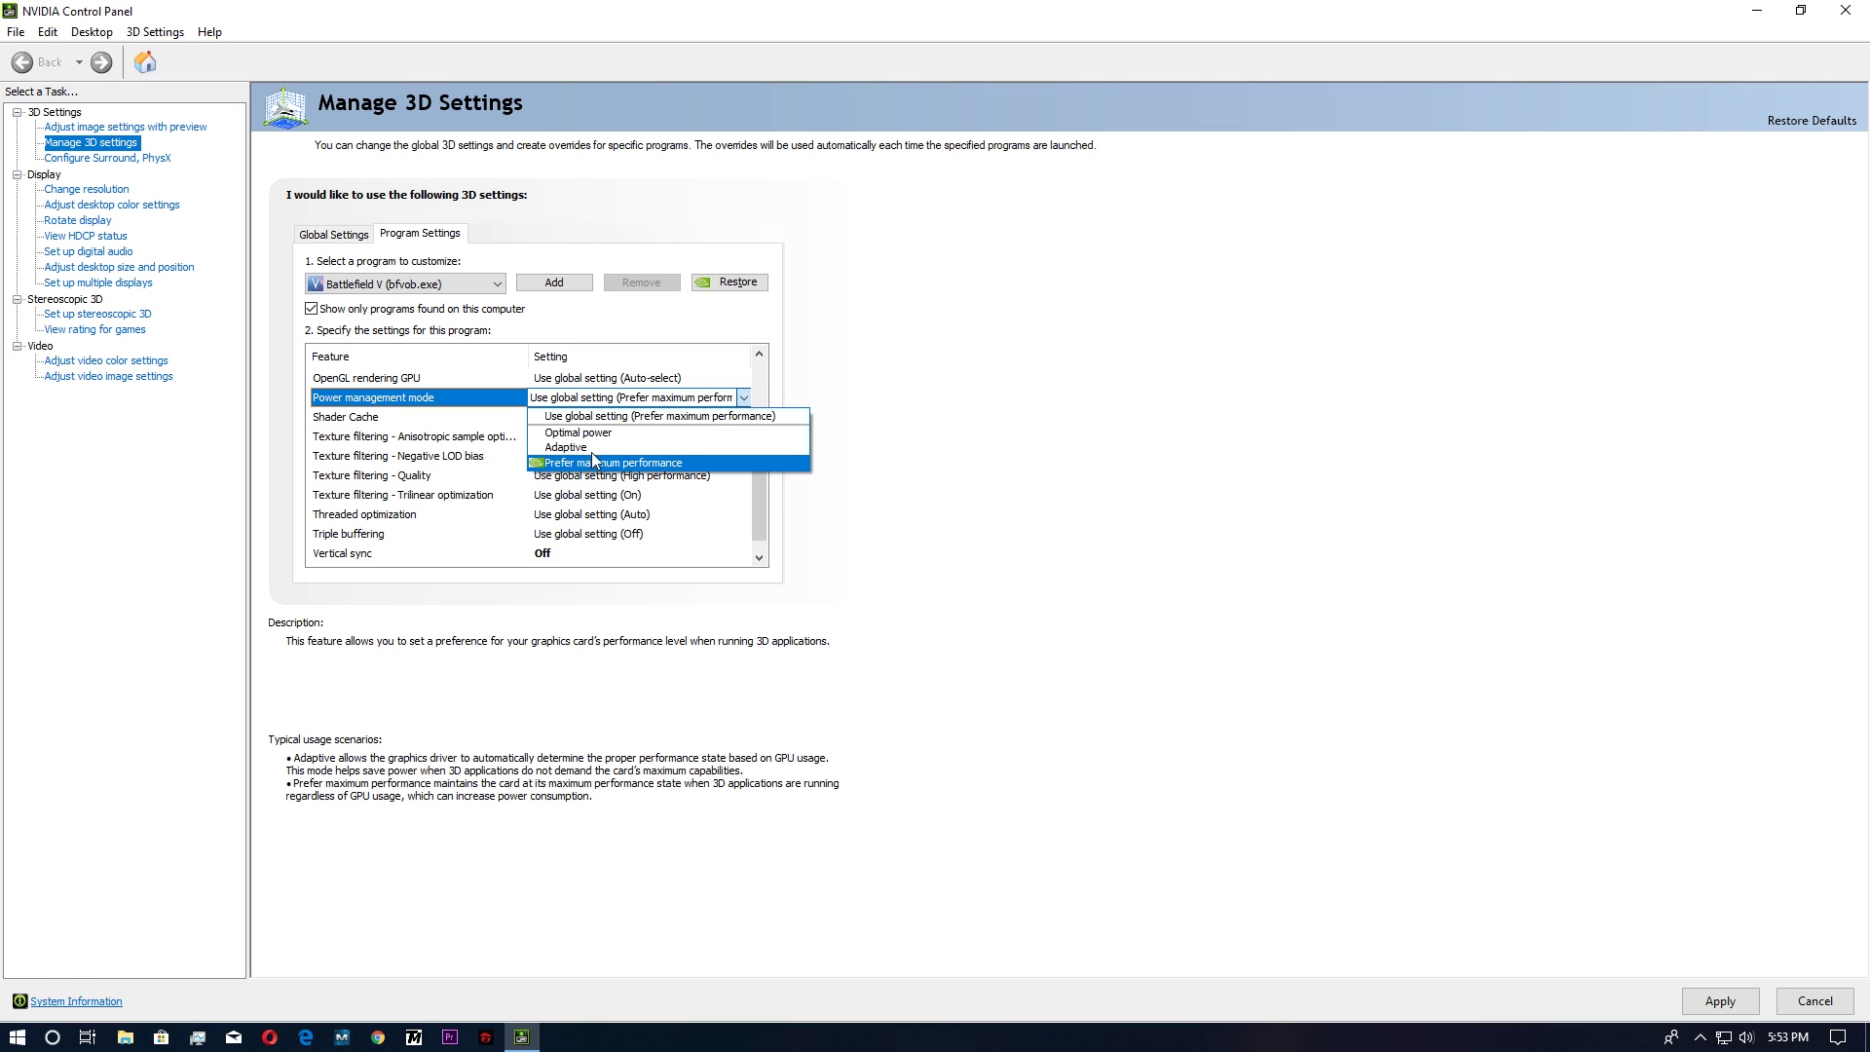
{"action": "left_click", "coordinate": [602, 416]}
{"action": "scroll", "coordinate": [615, 500], "scroll_direction": "up", "scroll_amount": 1}
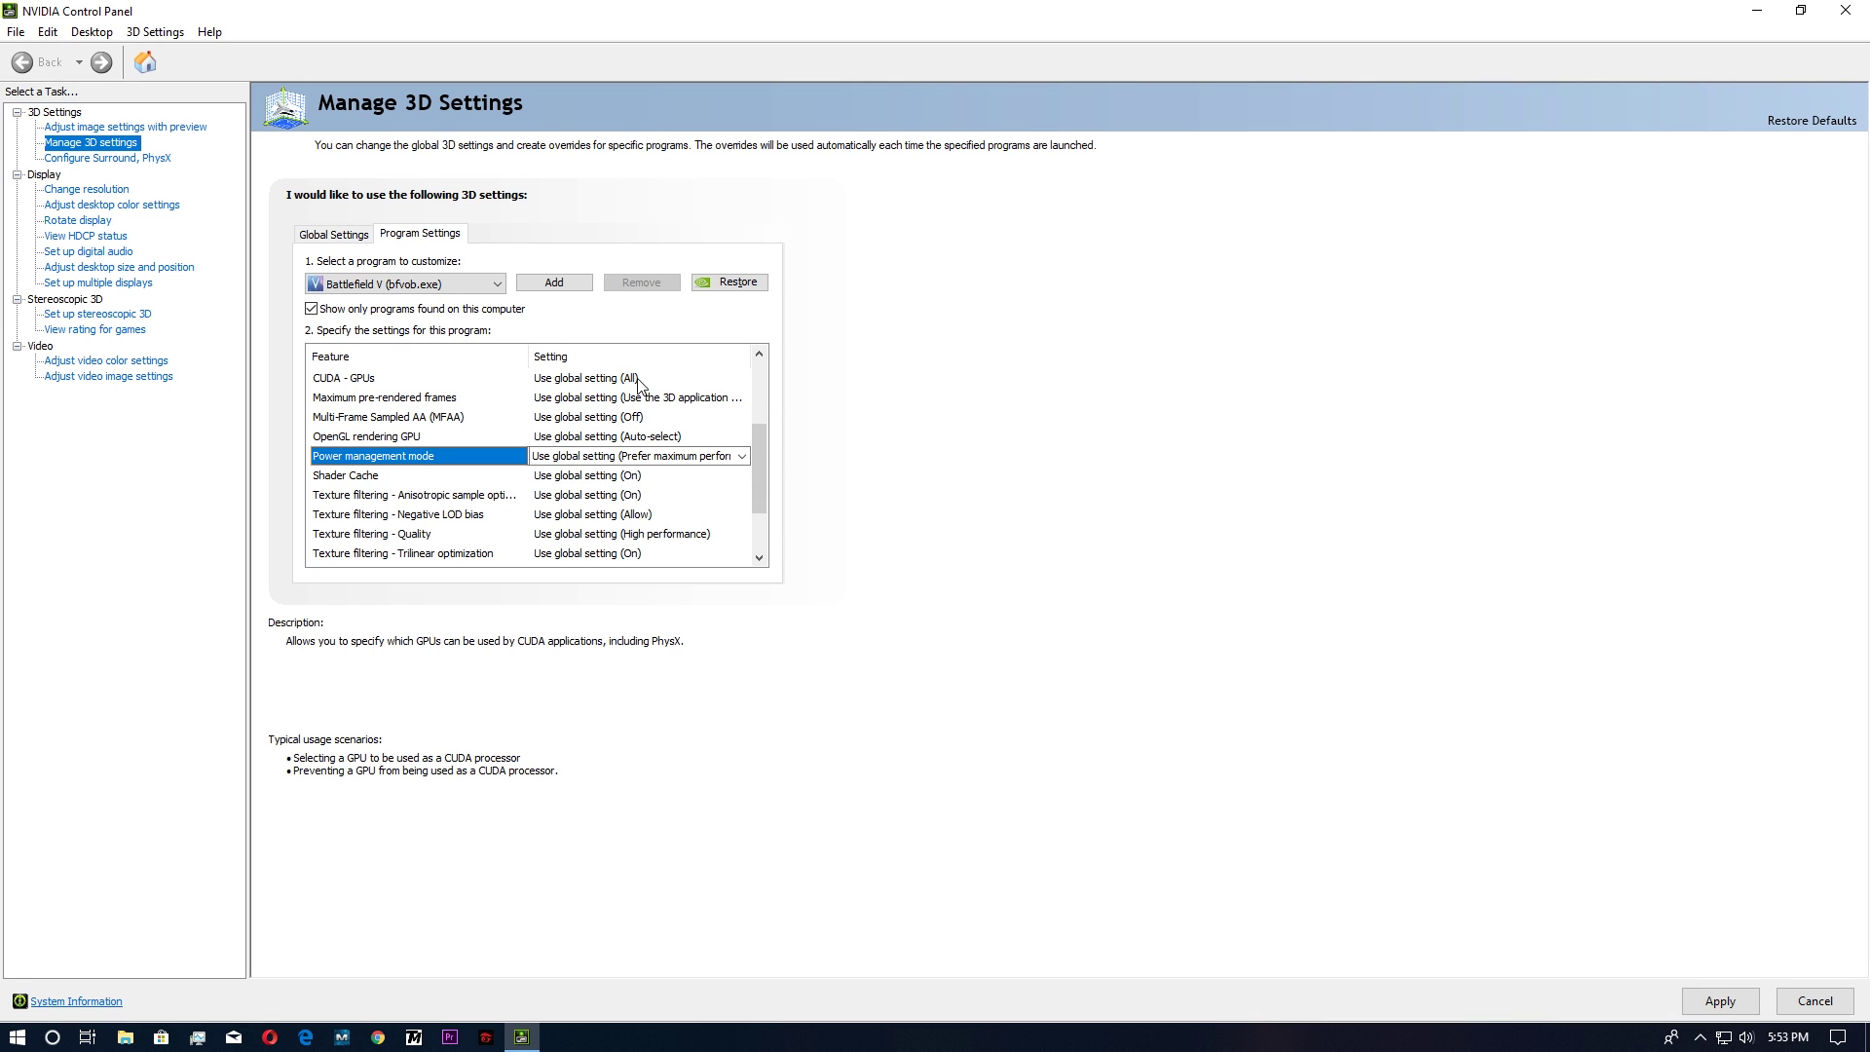
Find Triple buffering in the feature list and set it to Off for Battlefield V.
{"action": "scroll", "coordinate": [635, 438], "scroll_direction": "up", "scroll_amount": 1}
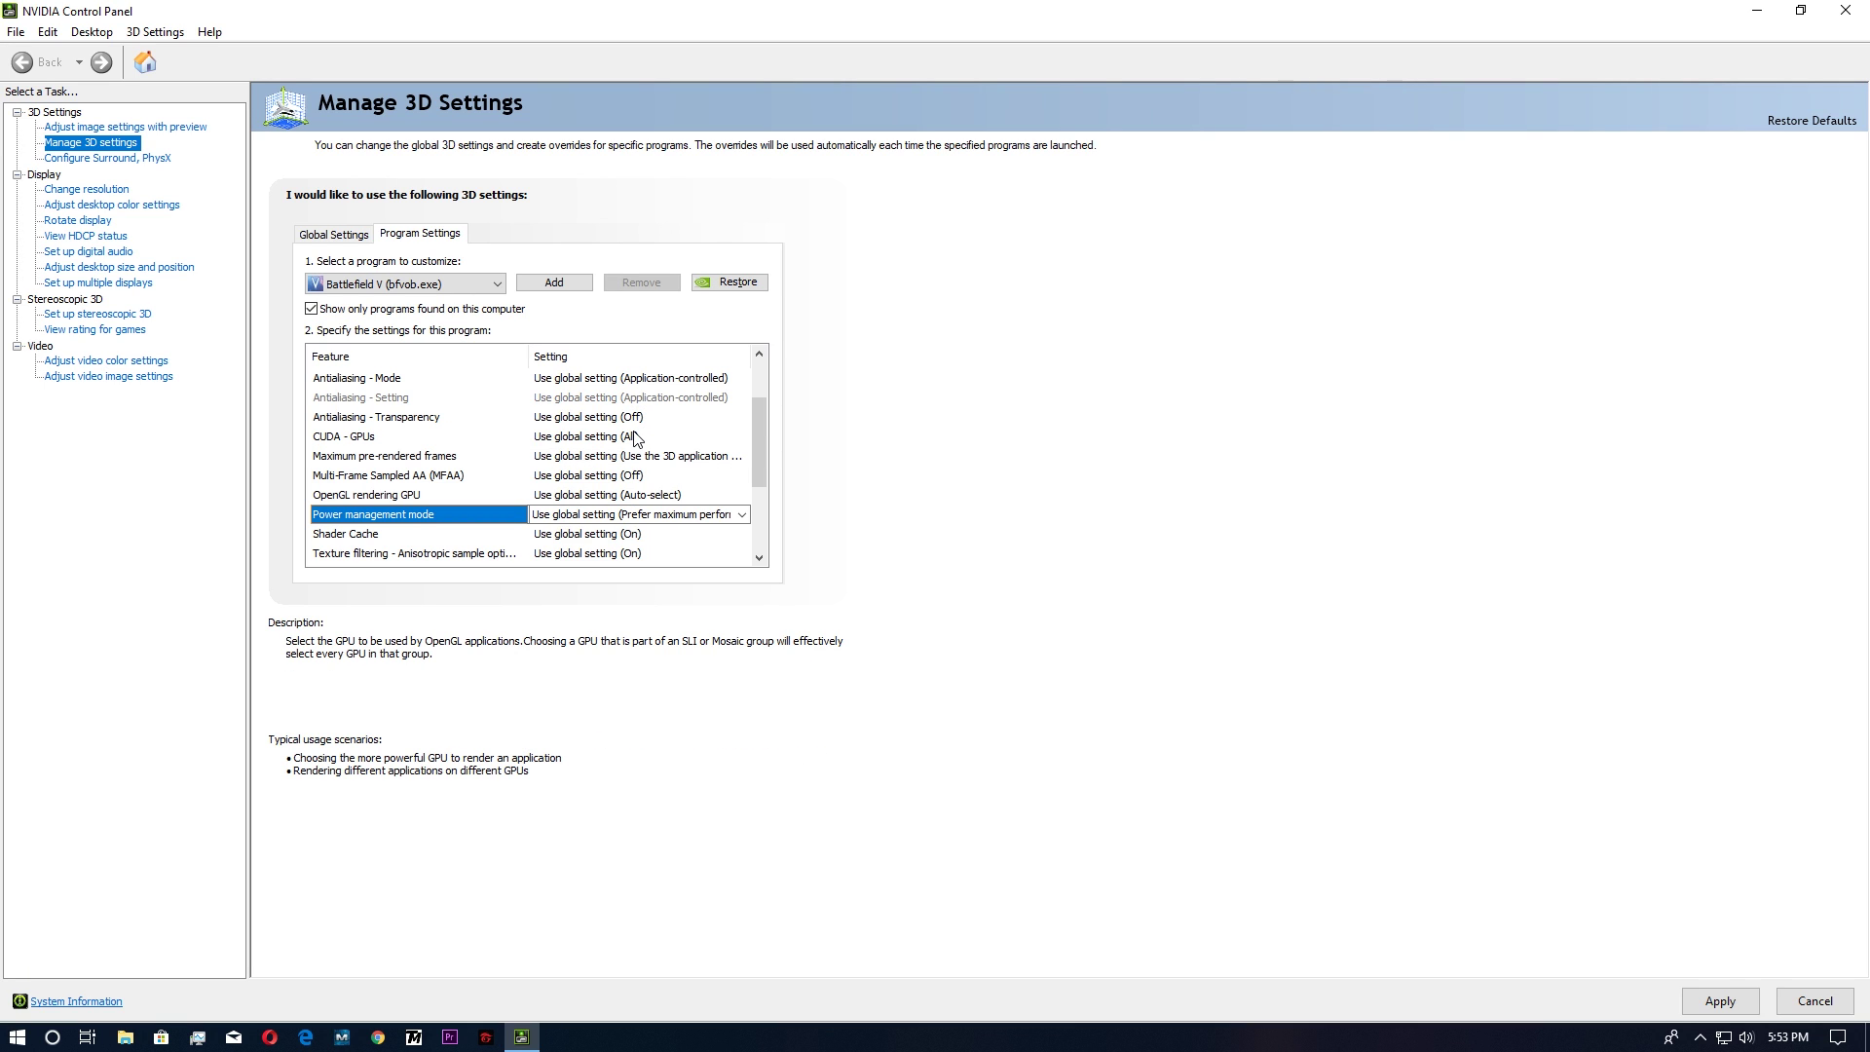
{"action": "scroll", "coordinate": [635, 438], "scroll_direction": "up", "scroll_amount": 1}
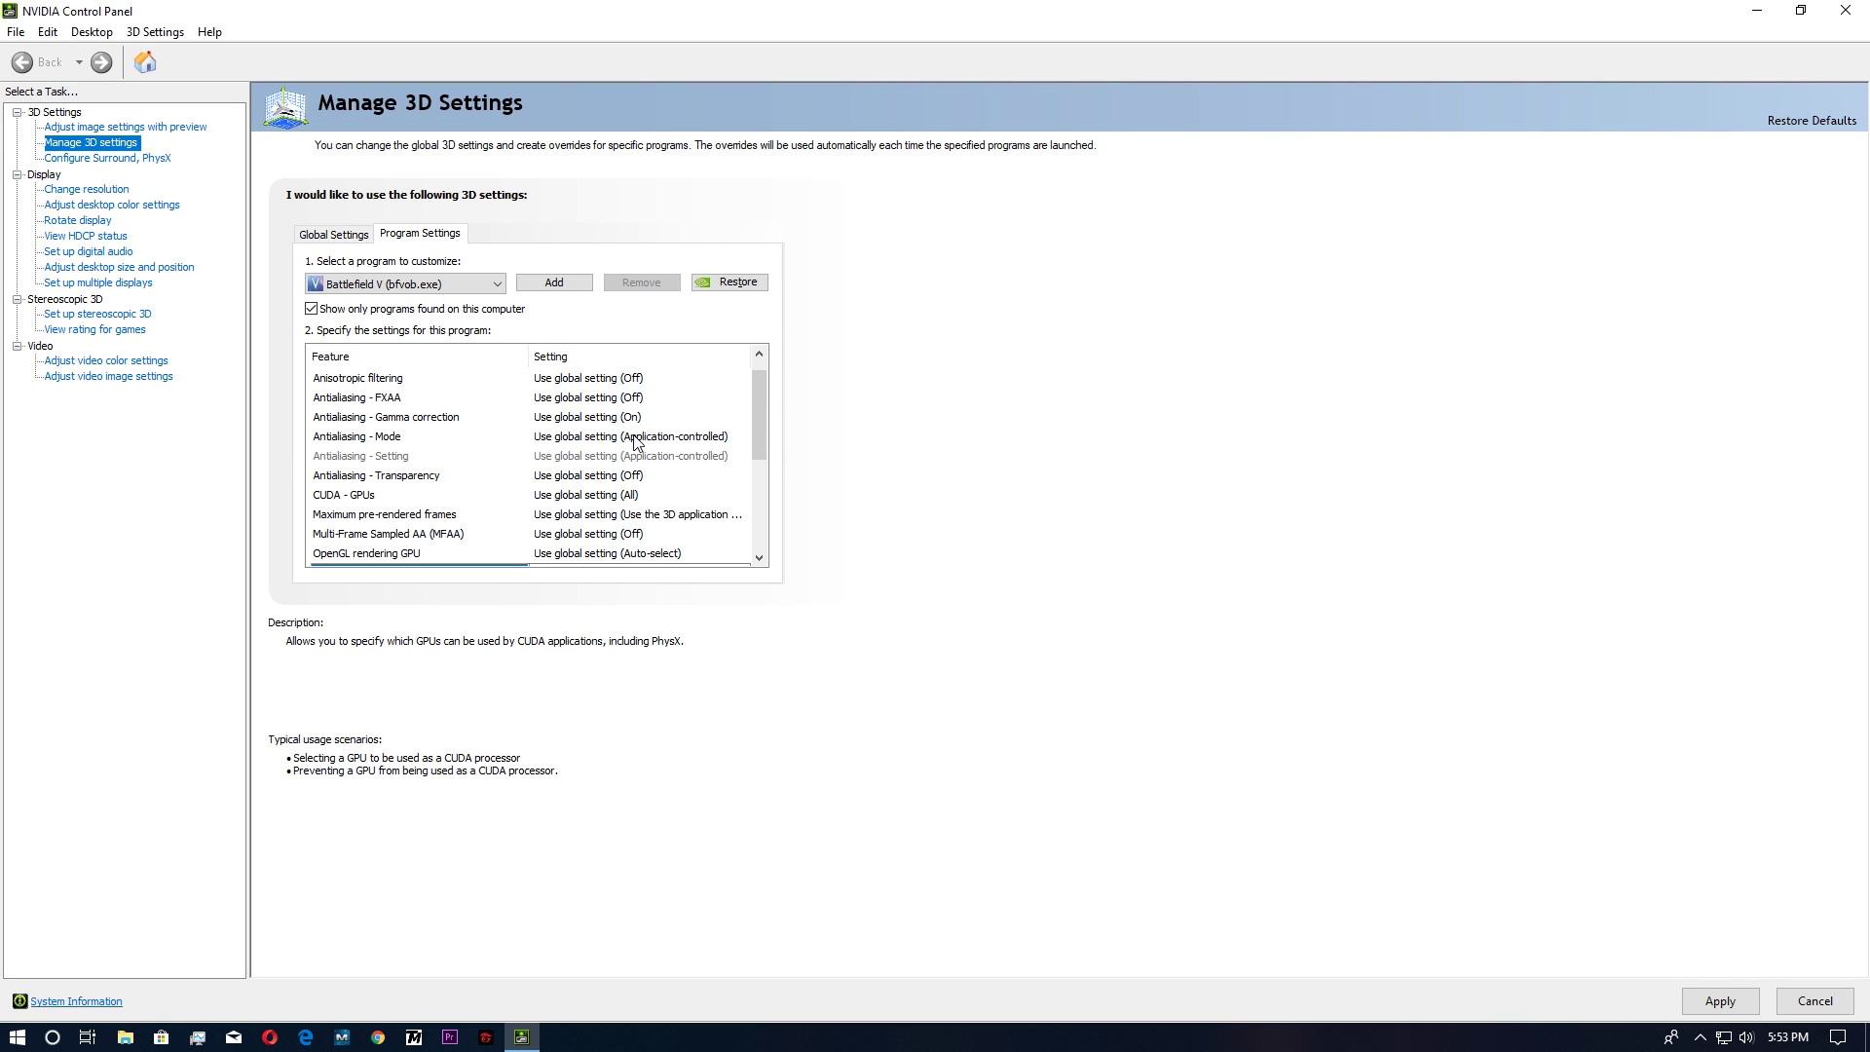
{"action": "scroll", "coordinate": [635, 441], "scroll_direction": "up", "scroll_amount": 1}
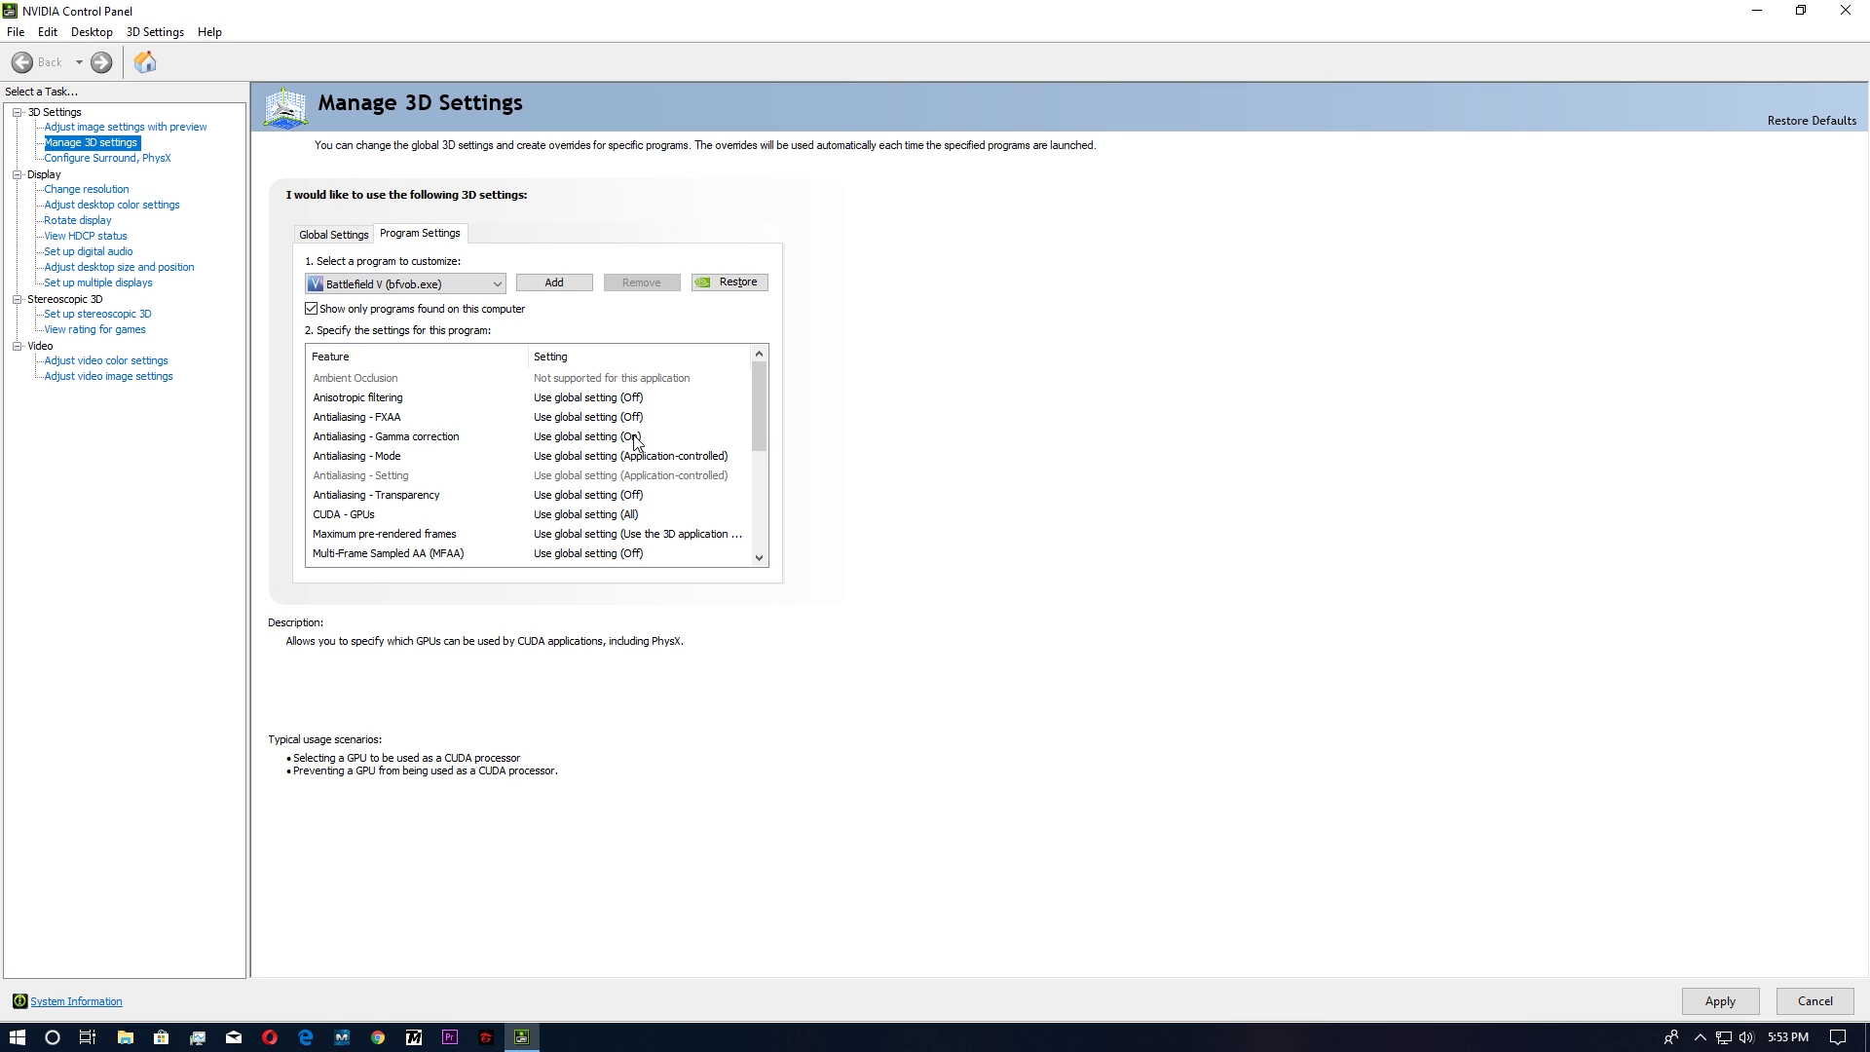
{"action": "left_click_drag", "start_coordinate": [756, 401], "coordinate": [759, 498]}
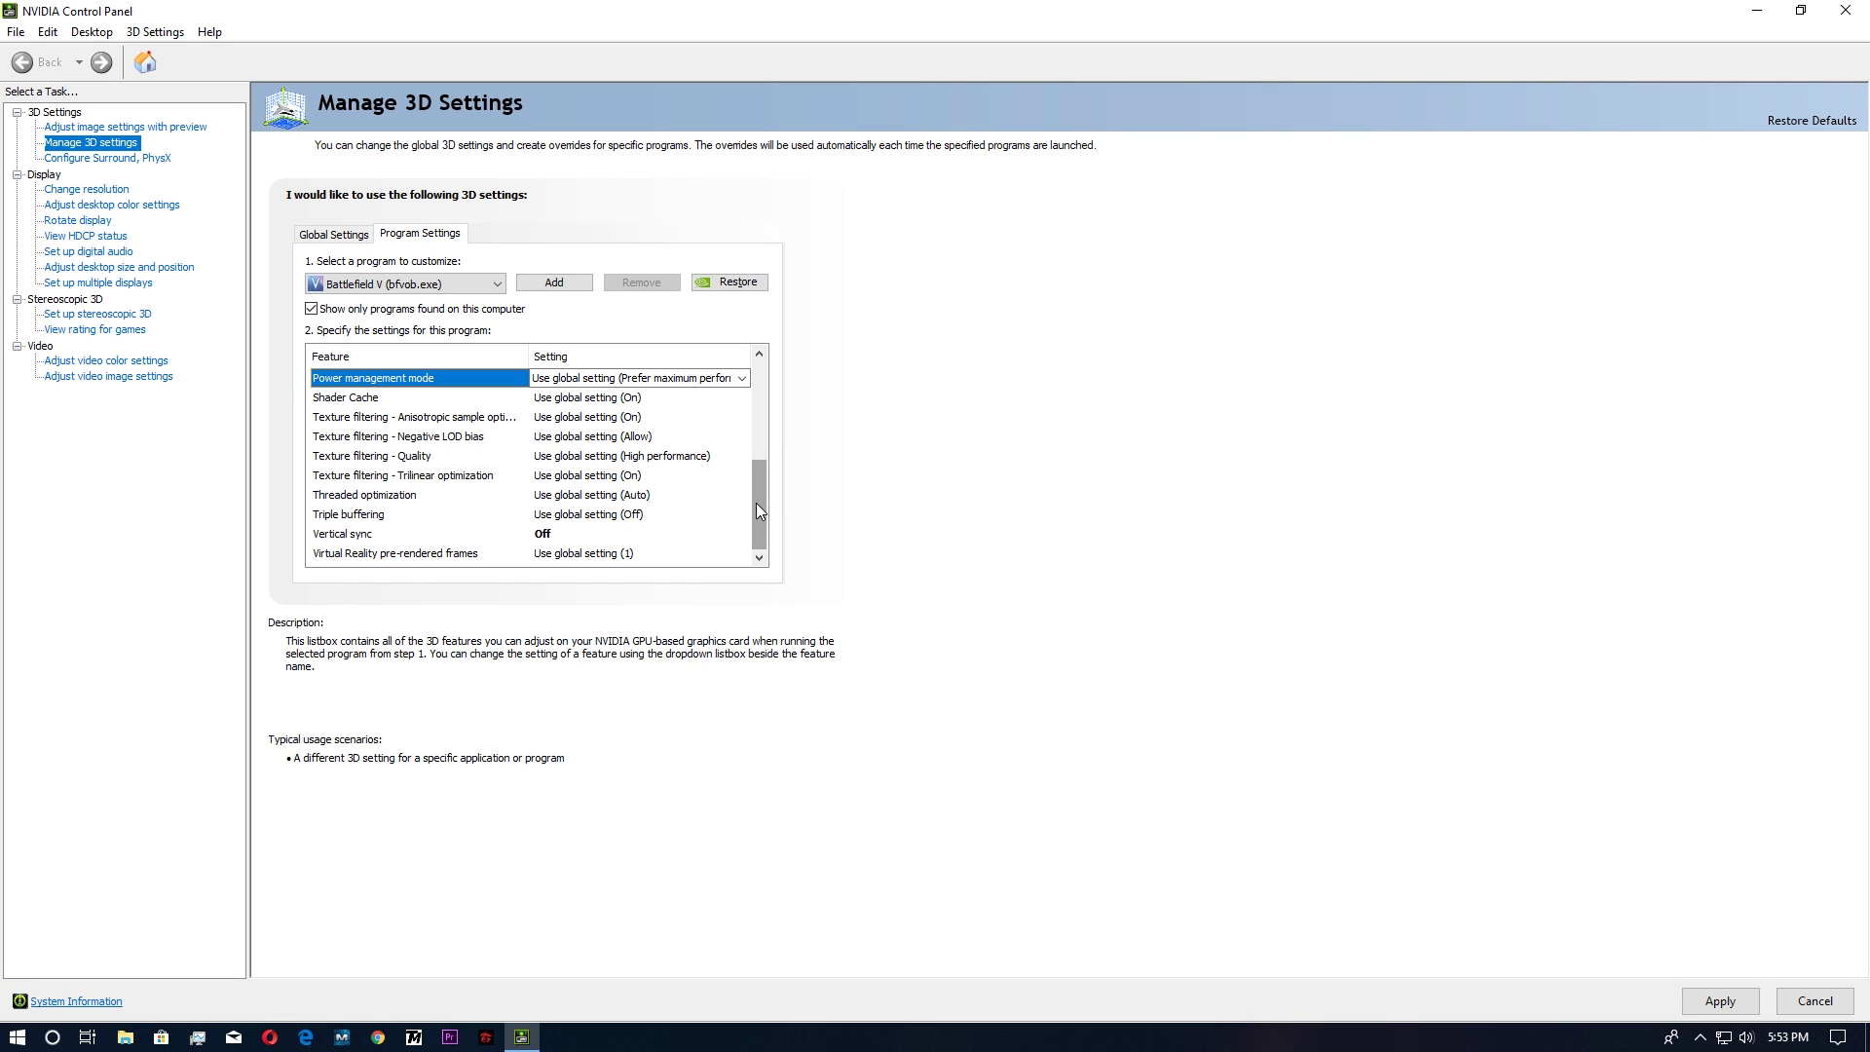
{"action": "left_click", "coordinate": [590, 514]}
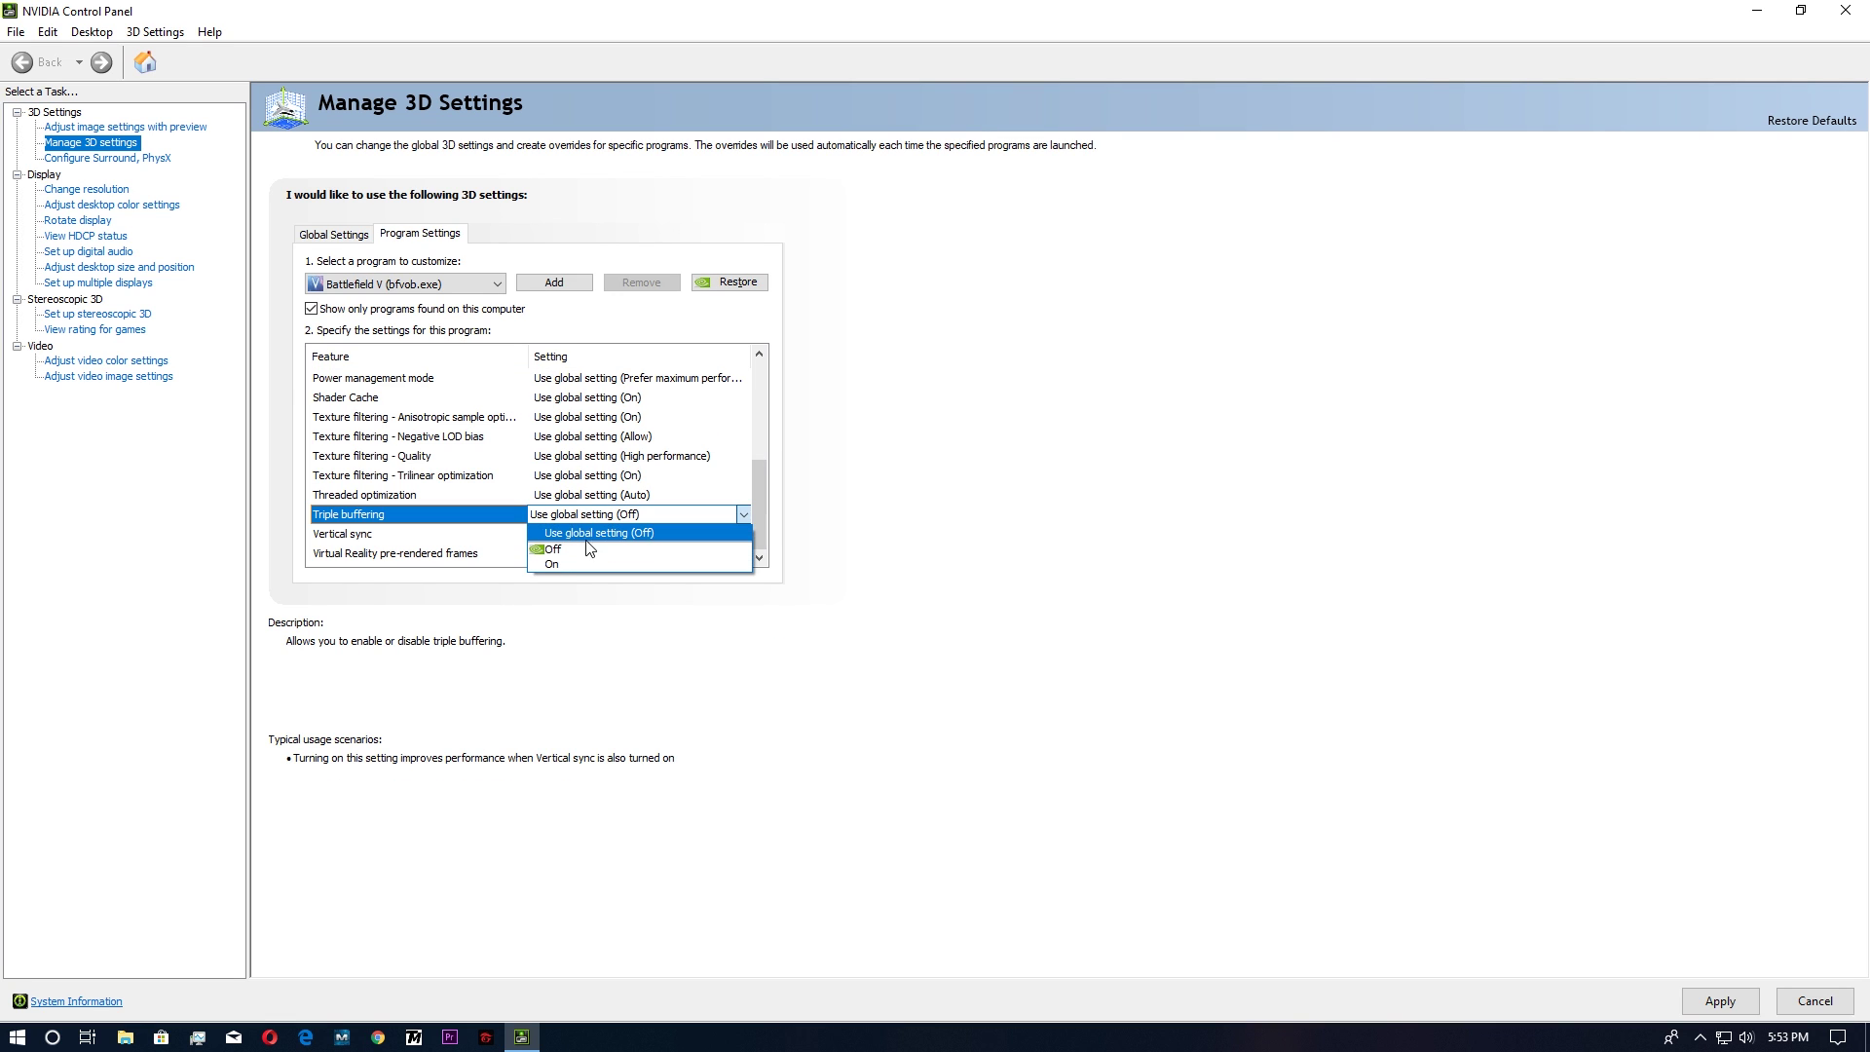
{"action": "left_click", "coordinate": [588, 549]}
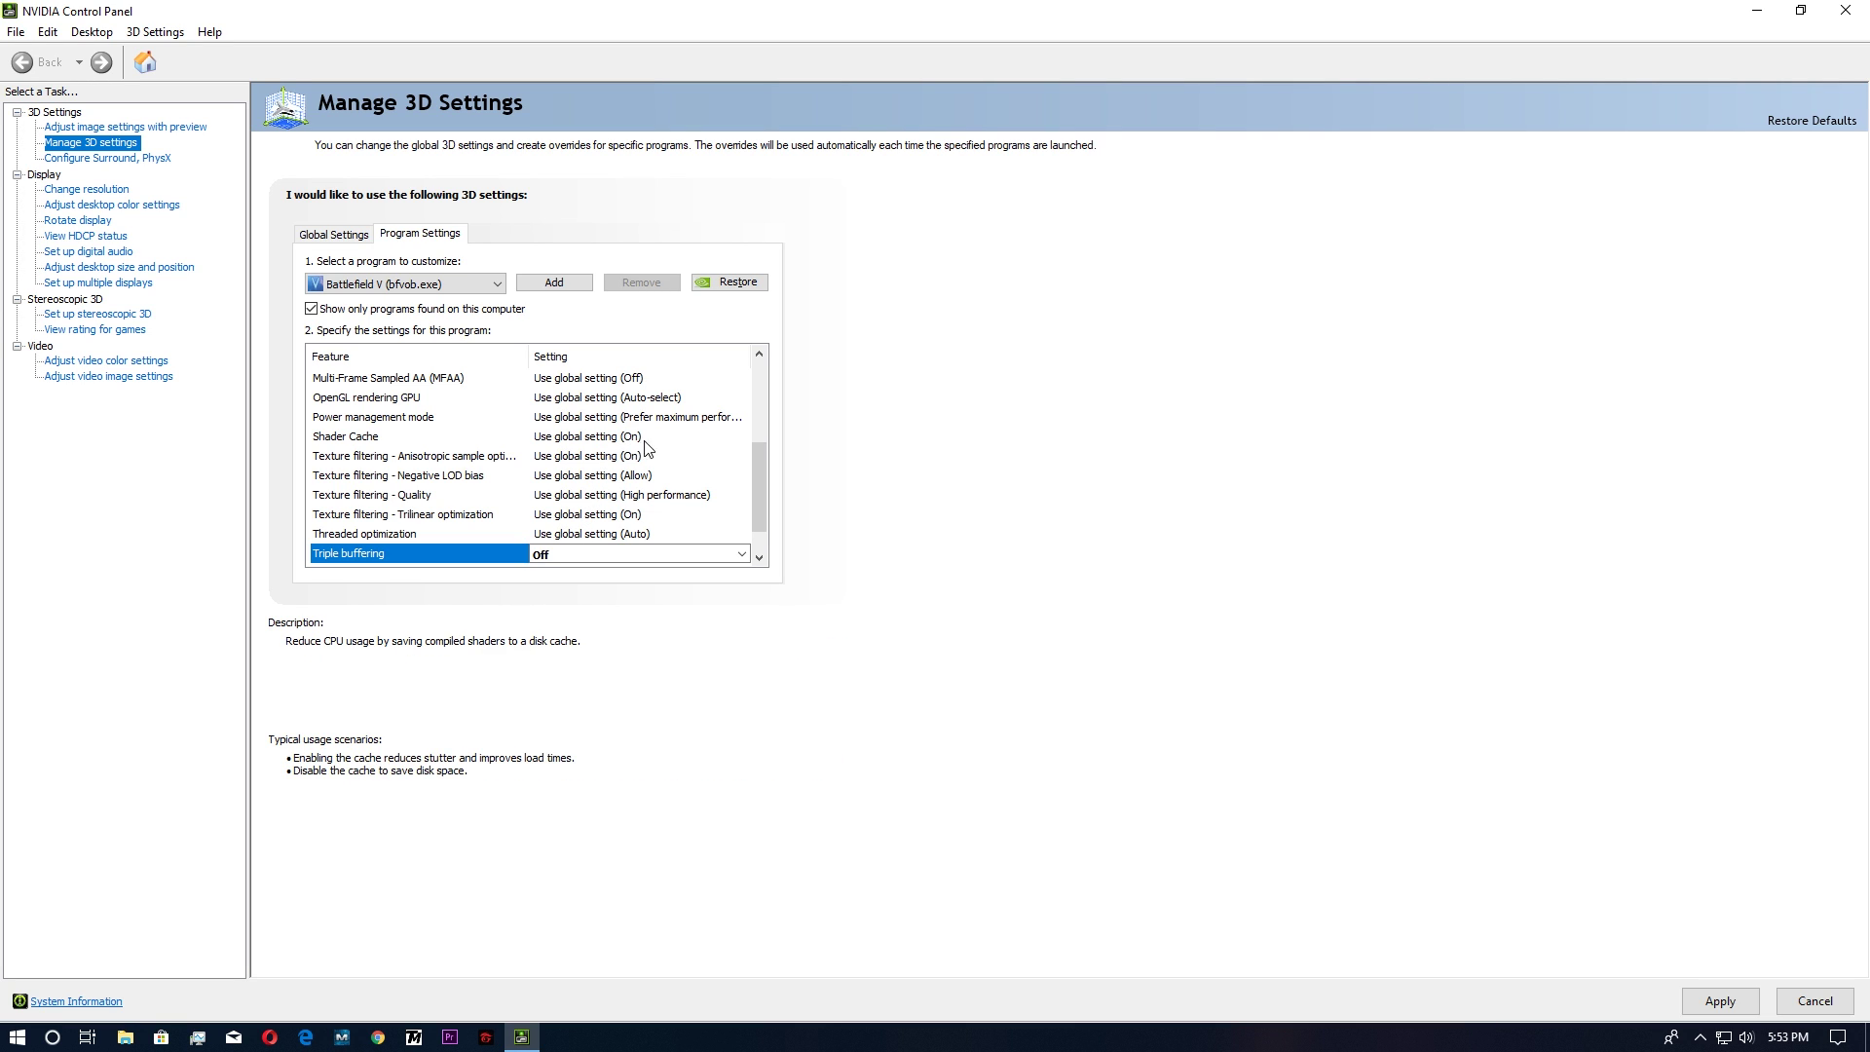
{"action": "left_click_drag", "start_coordinate": [762, 492], "coordinate": [758, 417]}
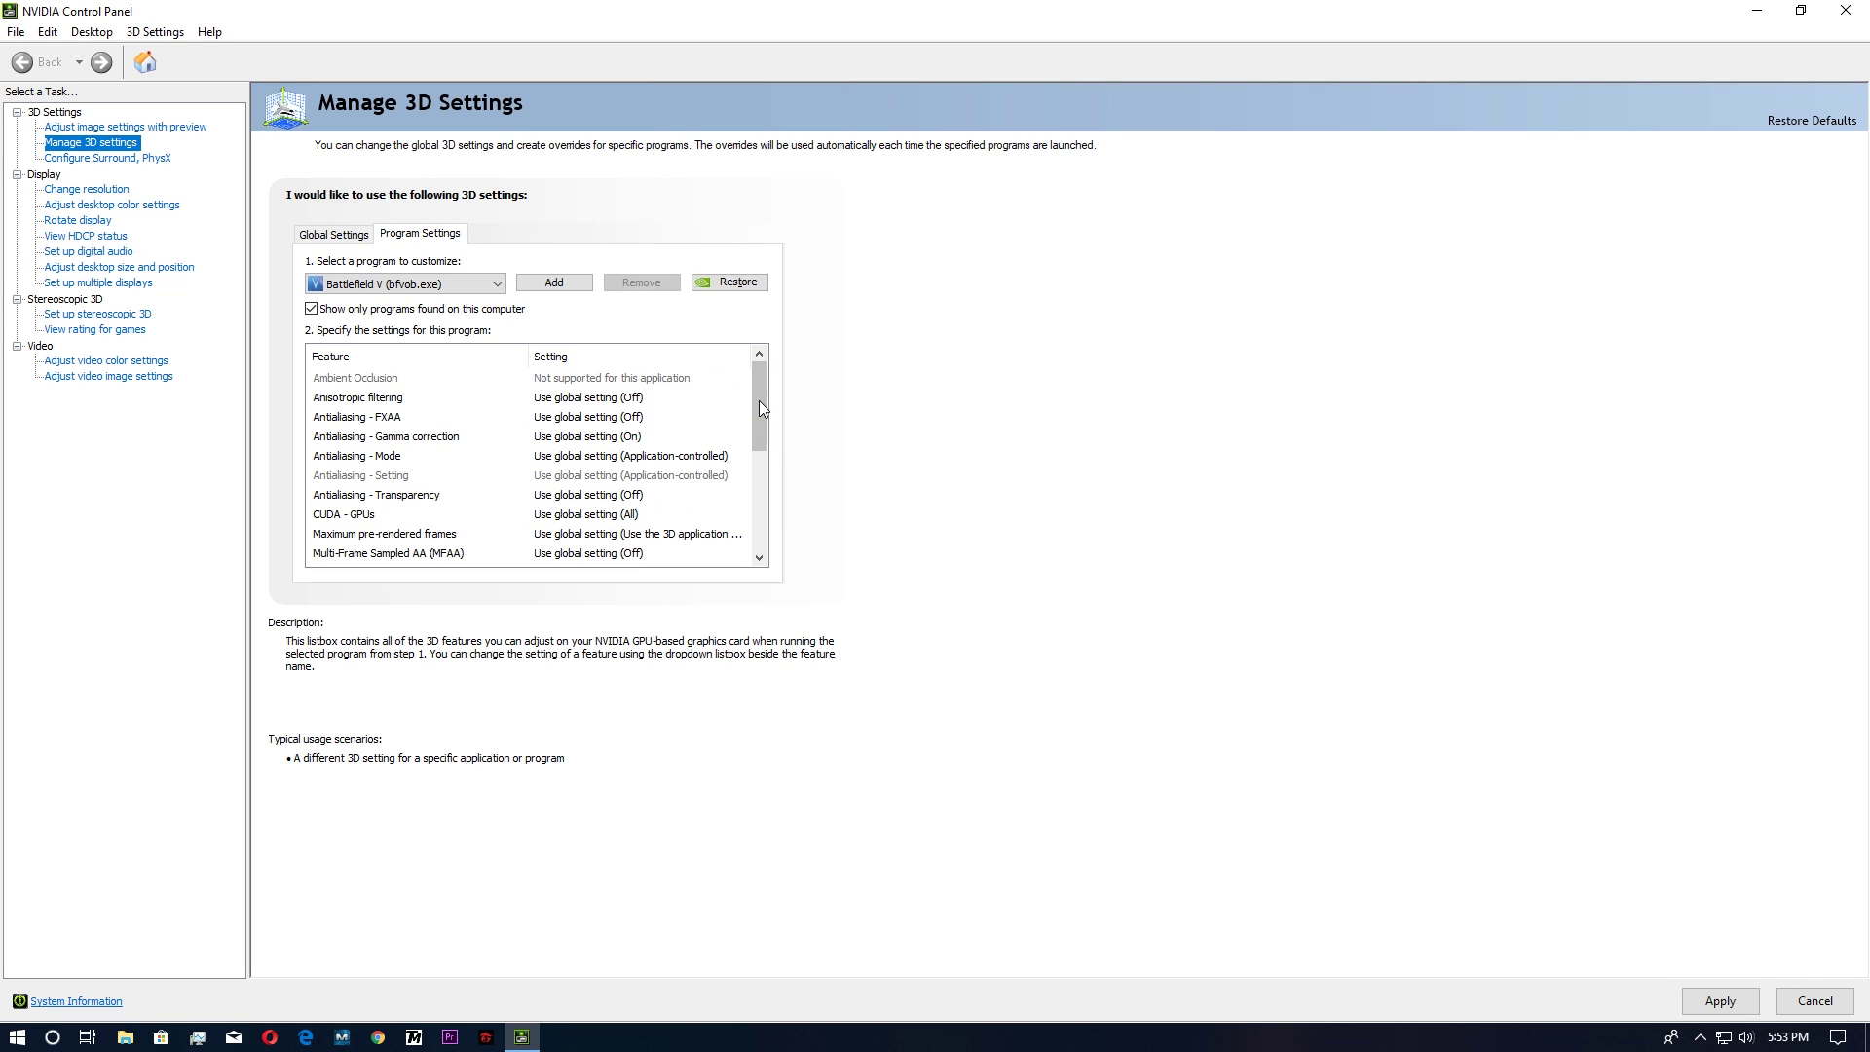
Set Maximum pre-rendered frames to 2 and apply the Battlefield V profile.
{"action": "left_click", "coordinate": [393, 537]}
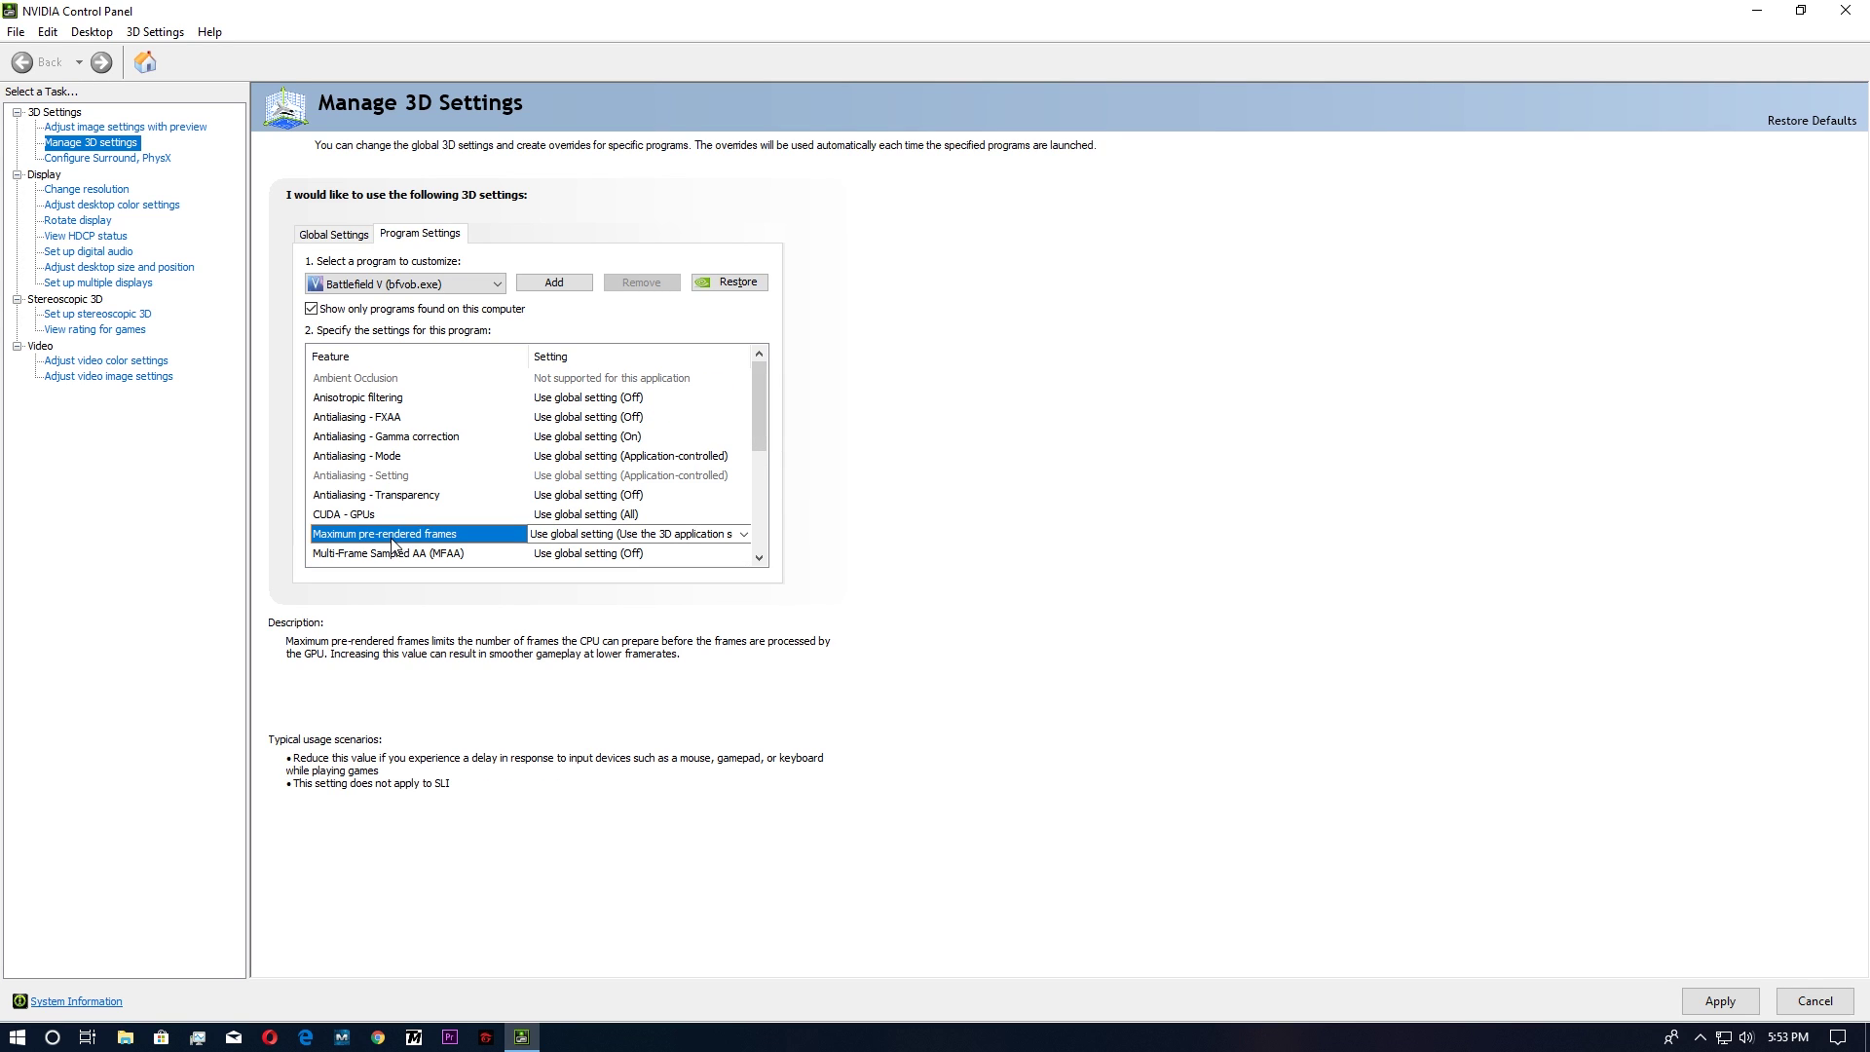
{"action": "left_click", "coordinate": [618, 536]}
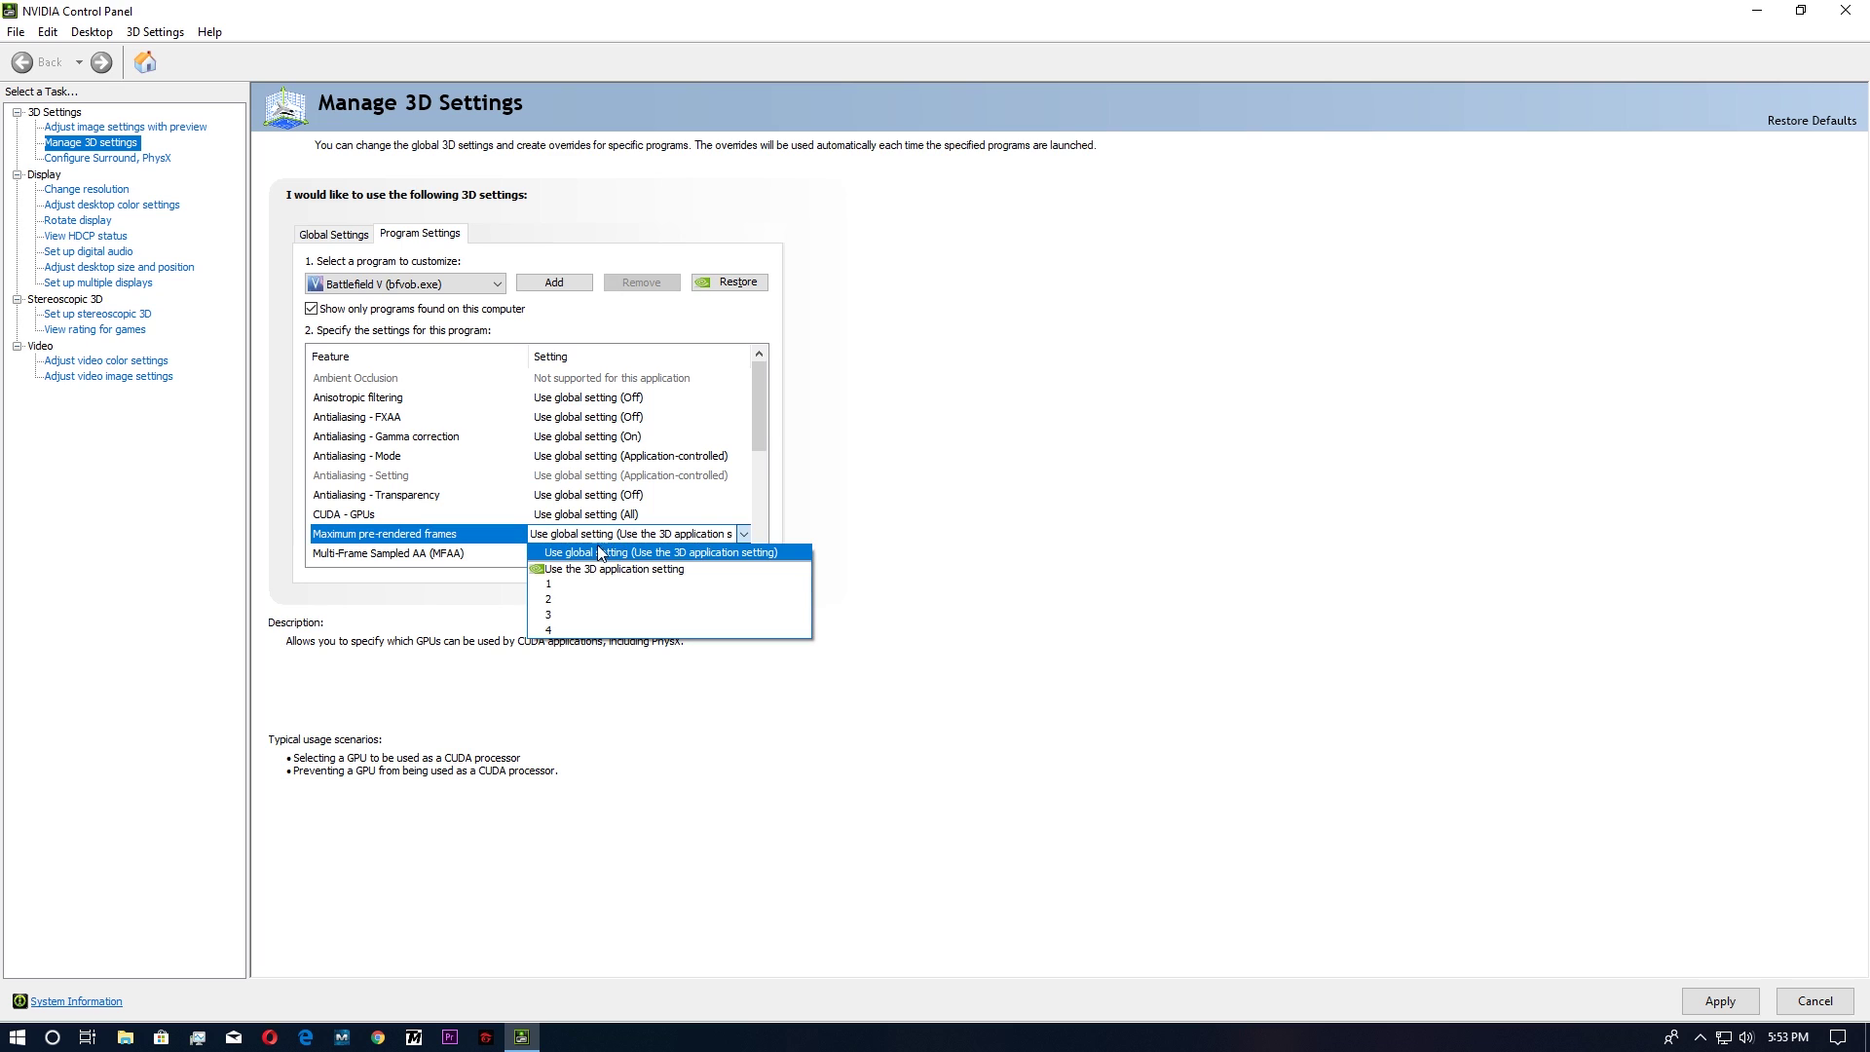
{"action": "left_click", "coordinate": [547, 601]}
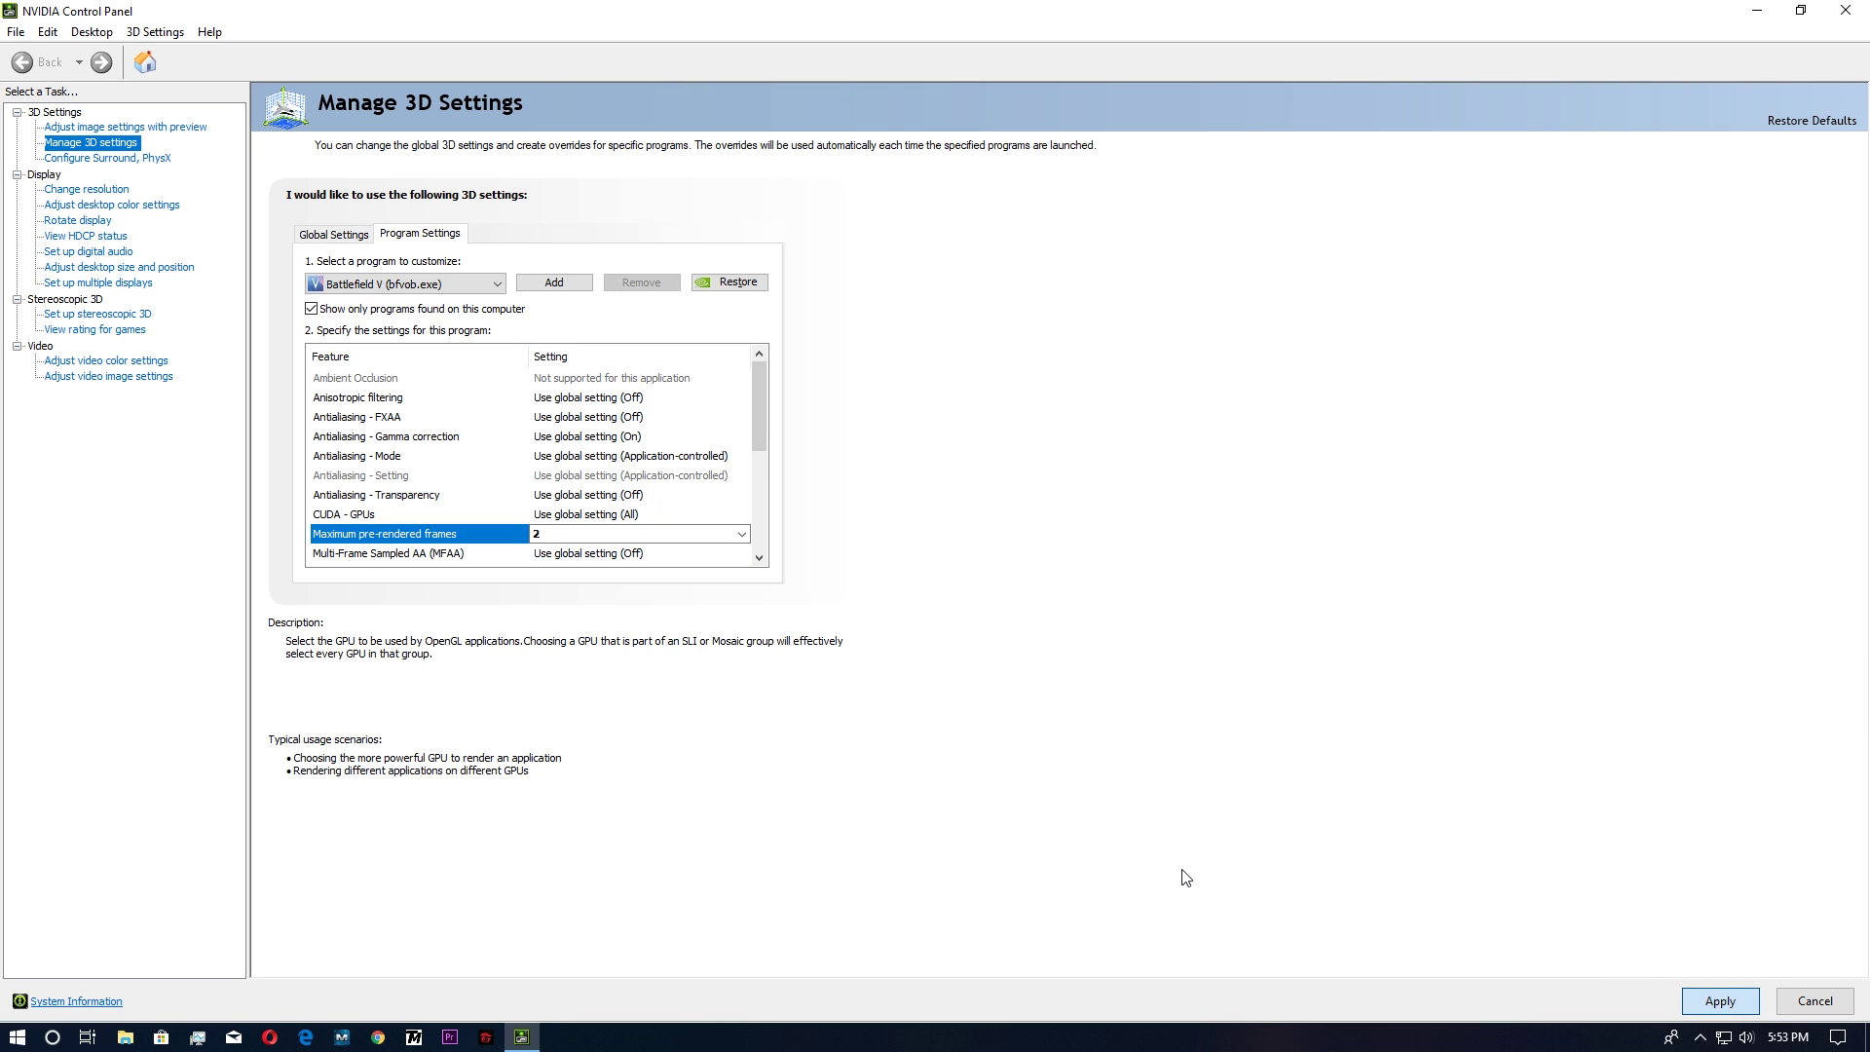
{"action": "left_click", "coordinate": [1704, 1001]}
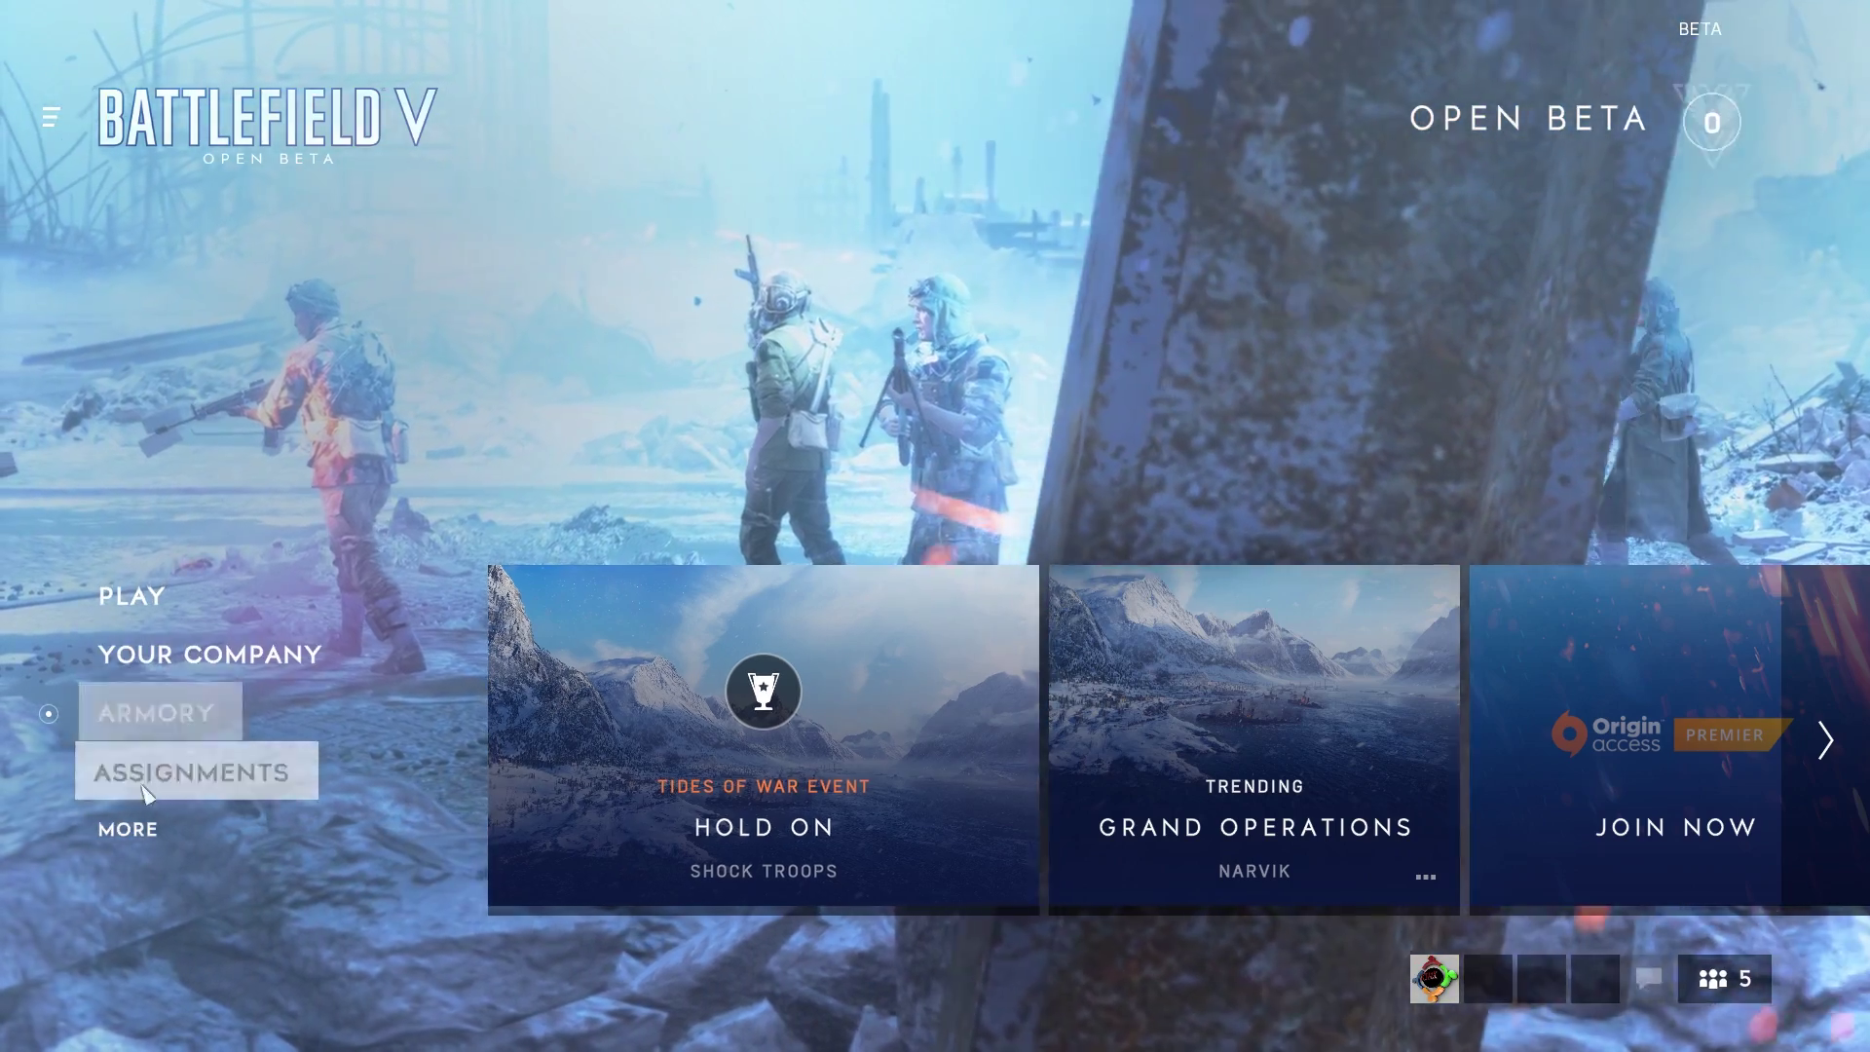
Open the game's Gameplay options via More > Options, glance at Advanced, return to Basic.
{"action": "left_click", "coordinate": [126, 827]}
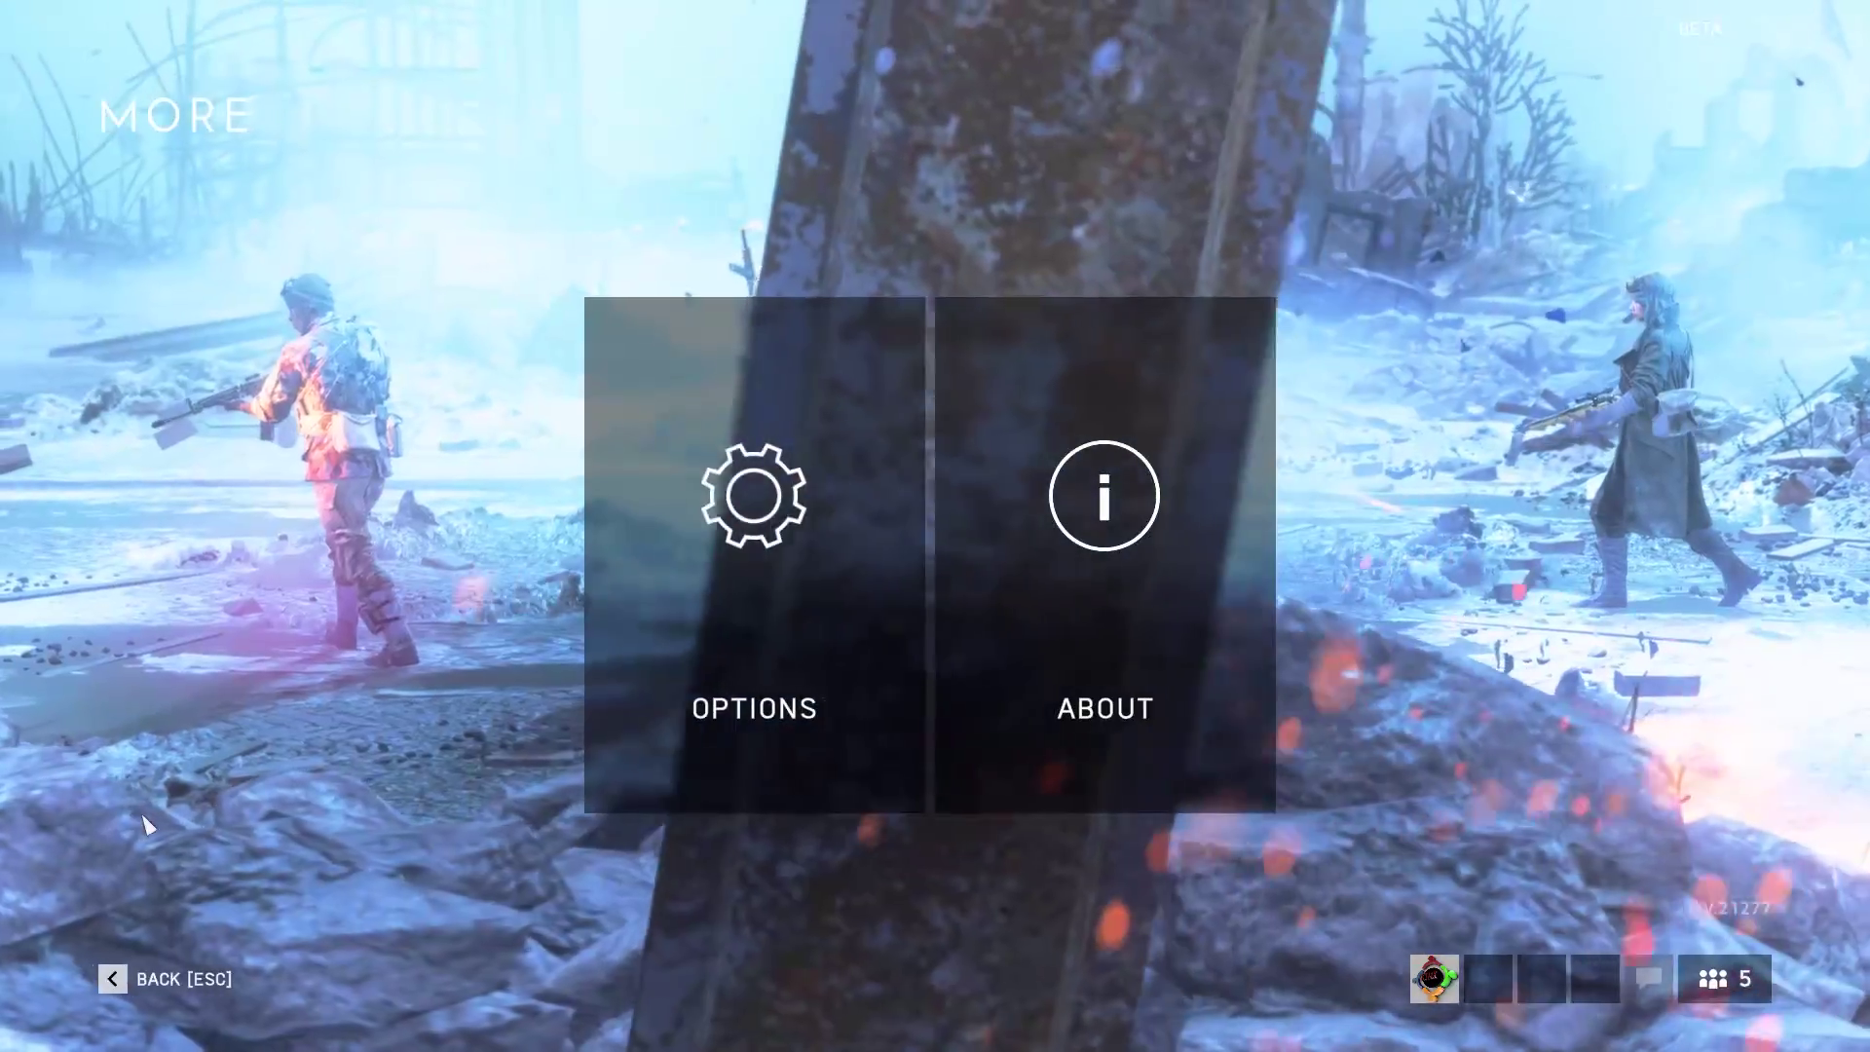
{"action": "left_click", "coordinate": [725, 575]}
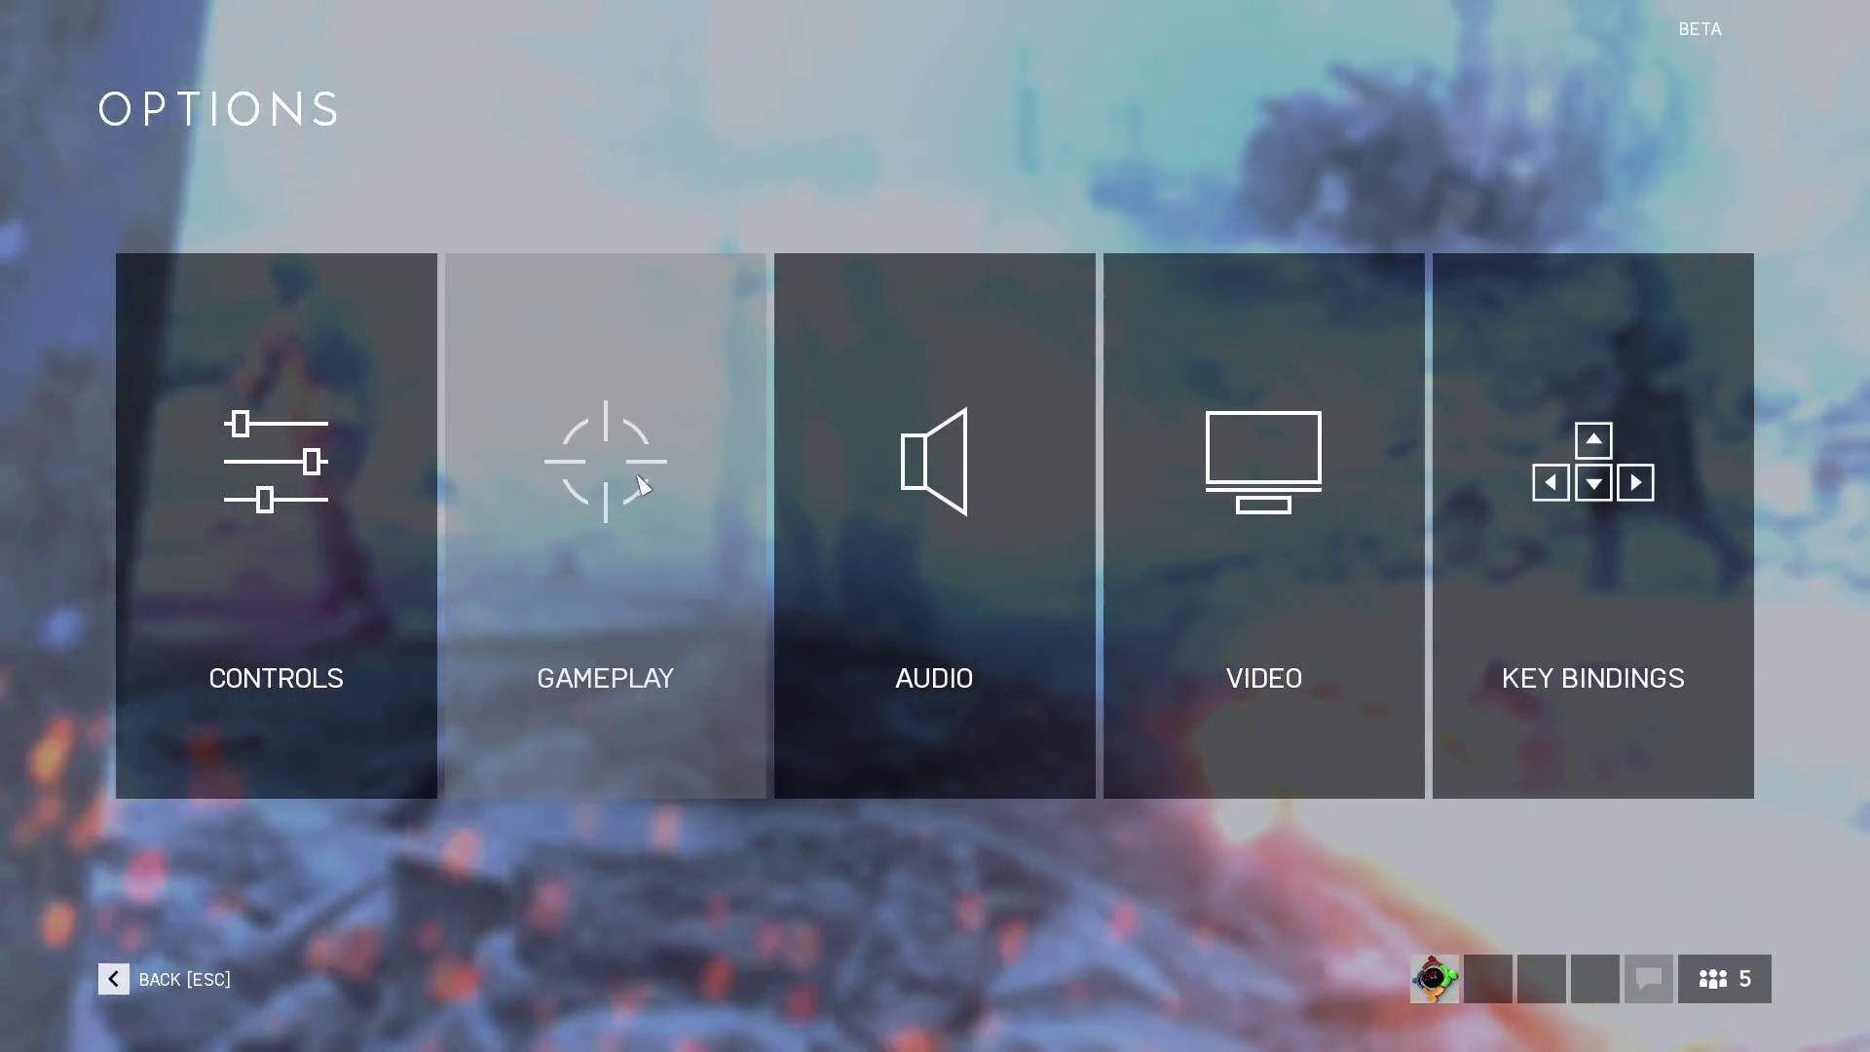
{"action": "left_click", "coordinate": [637, 483]}
{"action": "left_click", "coordinate": [305, 165]}
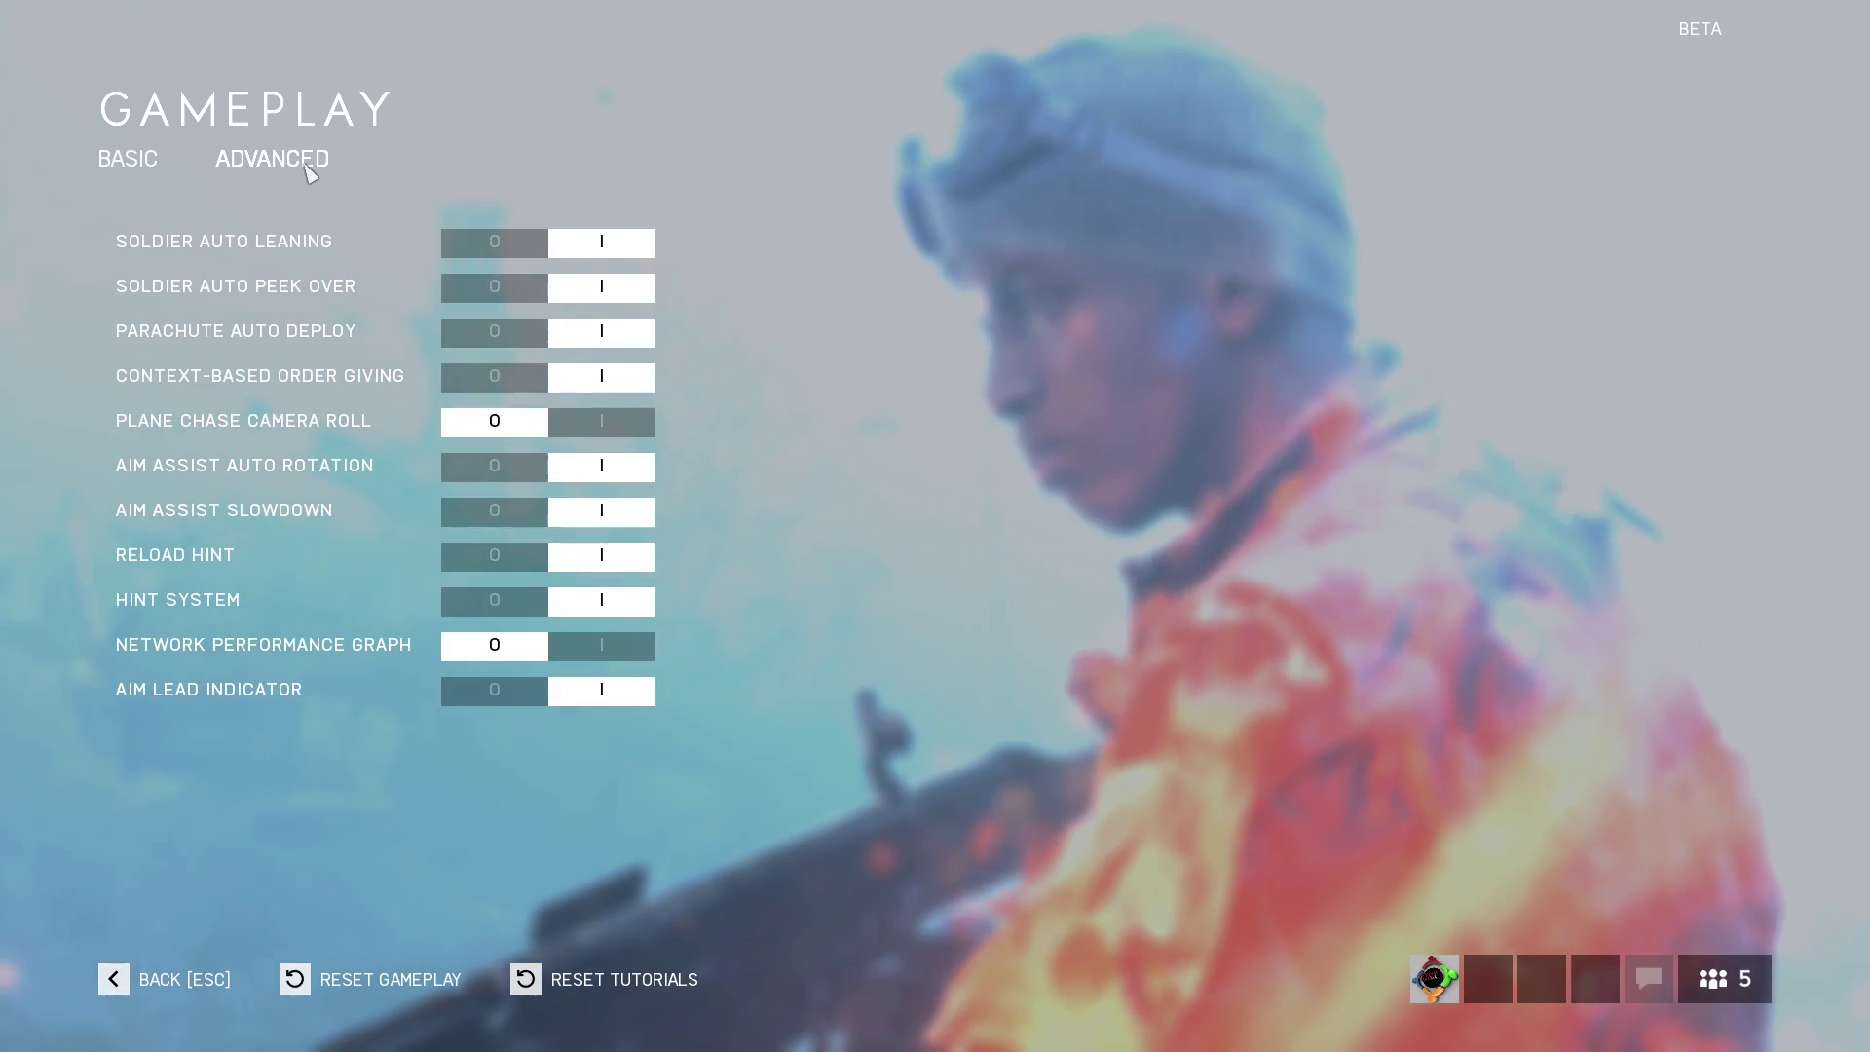
{"action": "left_click", "coordinate": [130, 168]}
Scroll to the Minimap section and leave minimap texture opacity at 0%.
{"action": "scroll", "coordinate": [216, 681], "scroll_direction": "down", "scroll_amount": 5}
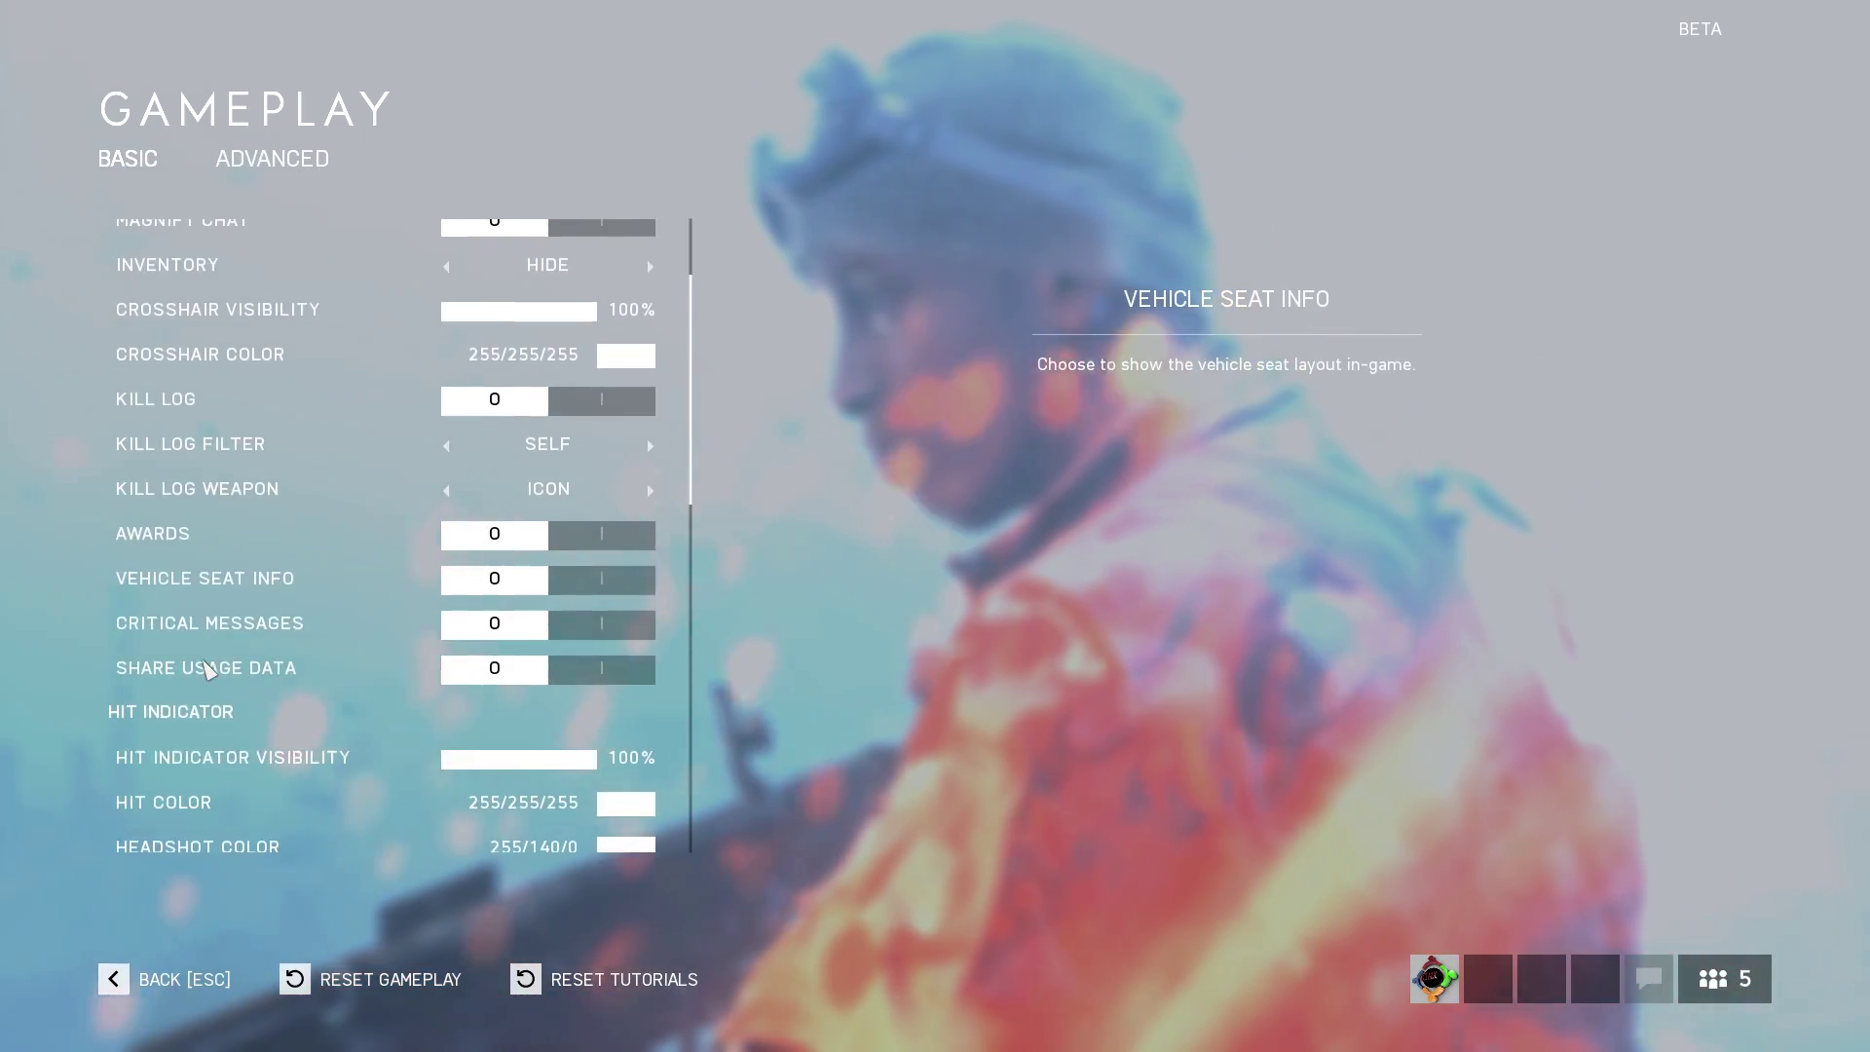
{"action": "scroll", "coordinate": [216, 686], "scroll_direction": "down", "scroll_amount": 4}
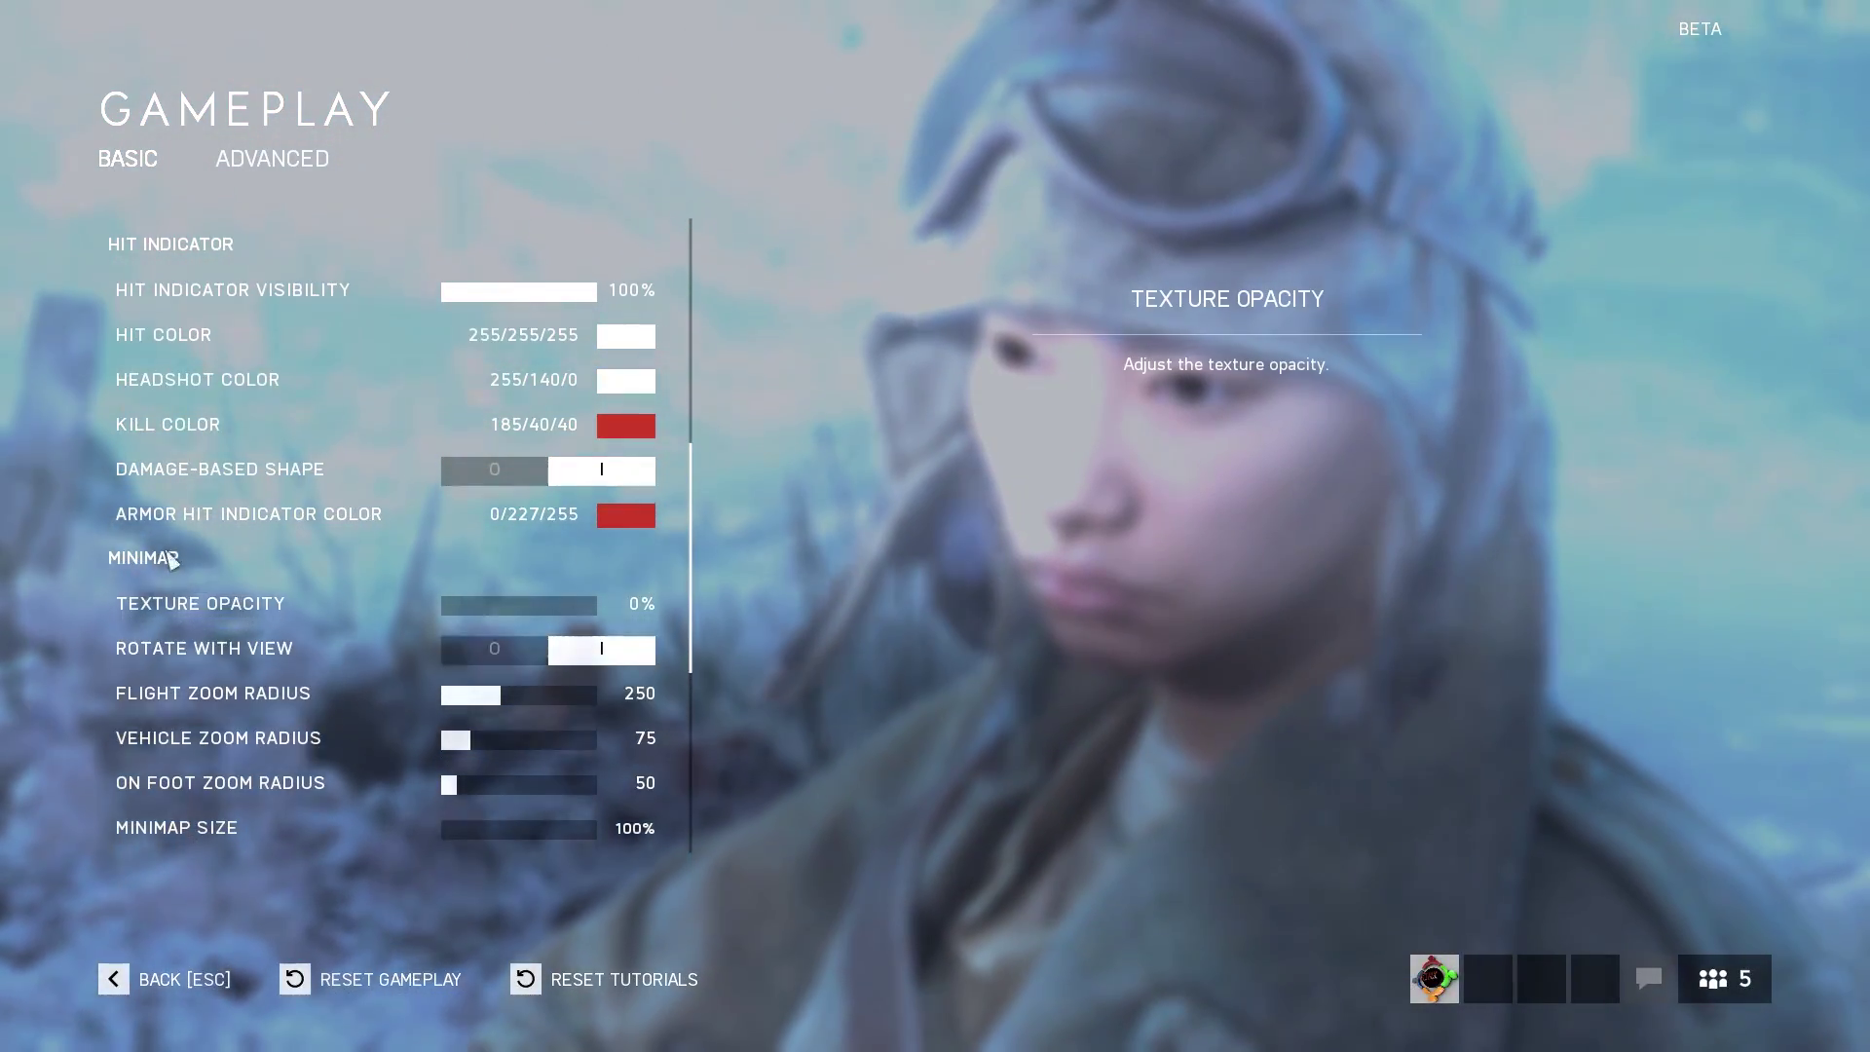
{"action": "left_click_drag", "start_coordinate": [492, 606], "coordinate": [425, 623]}
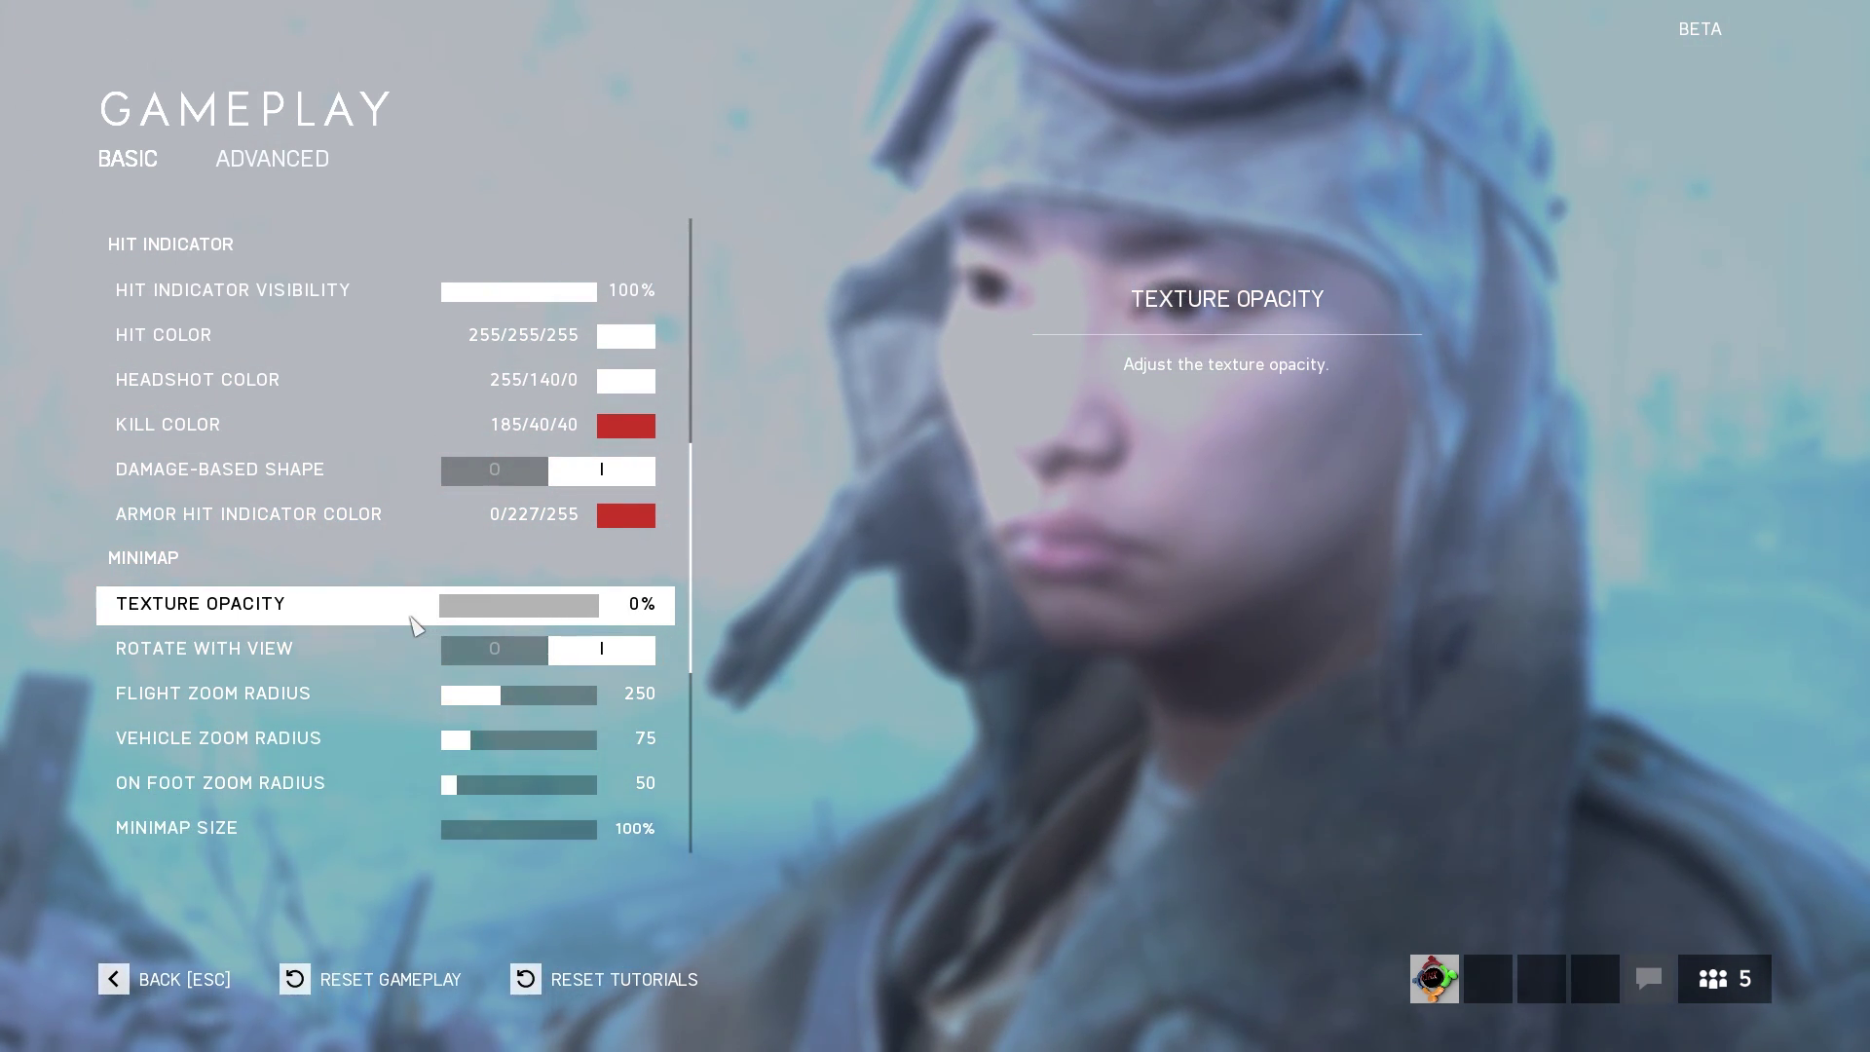
{"action": "left_click", "coordinate": [159, 981]}
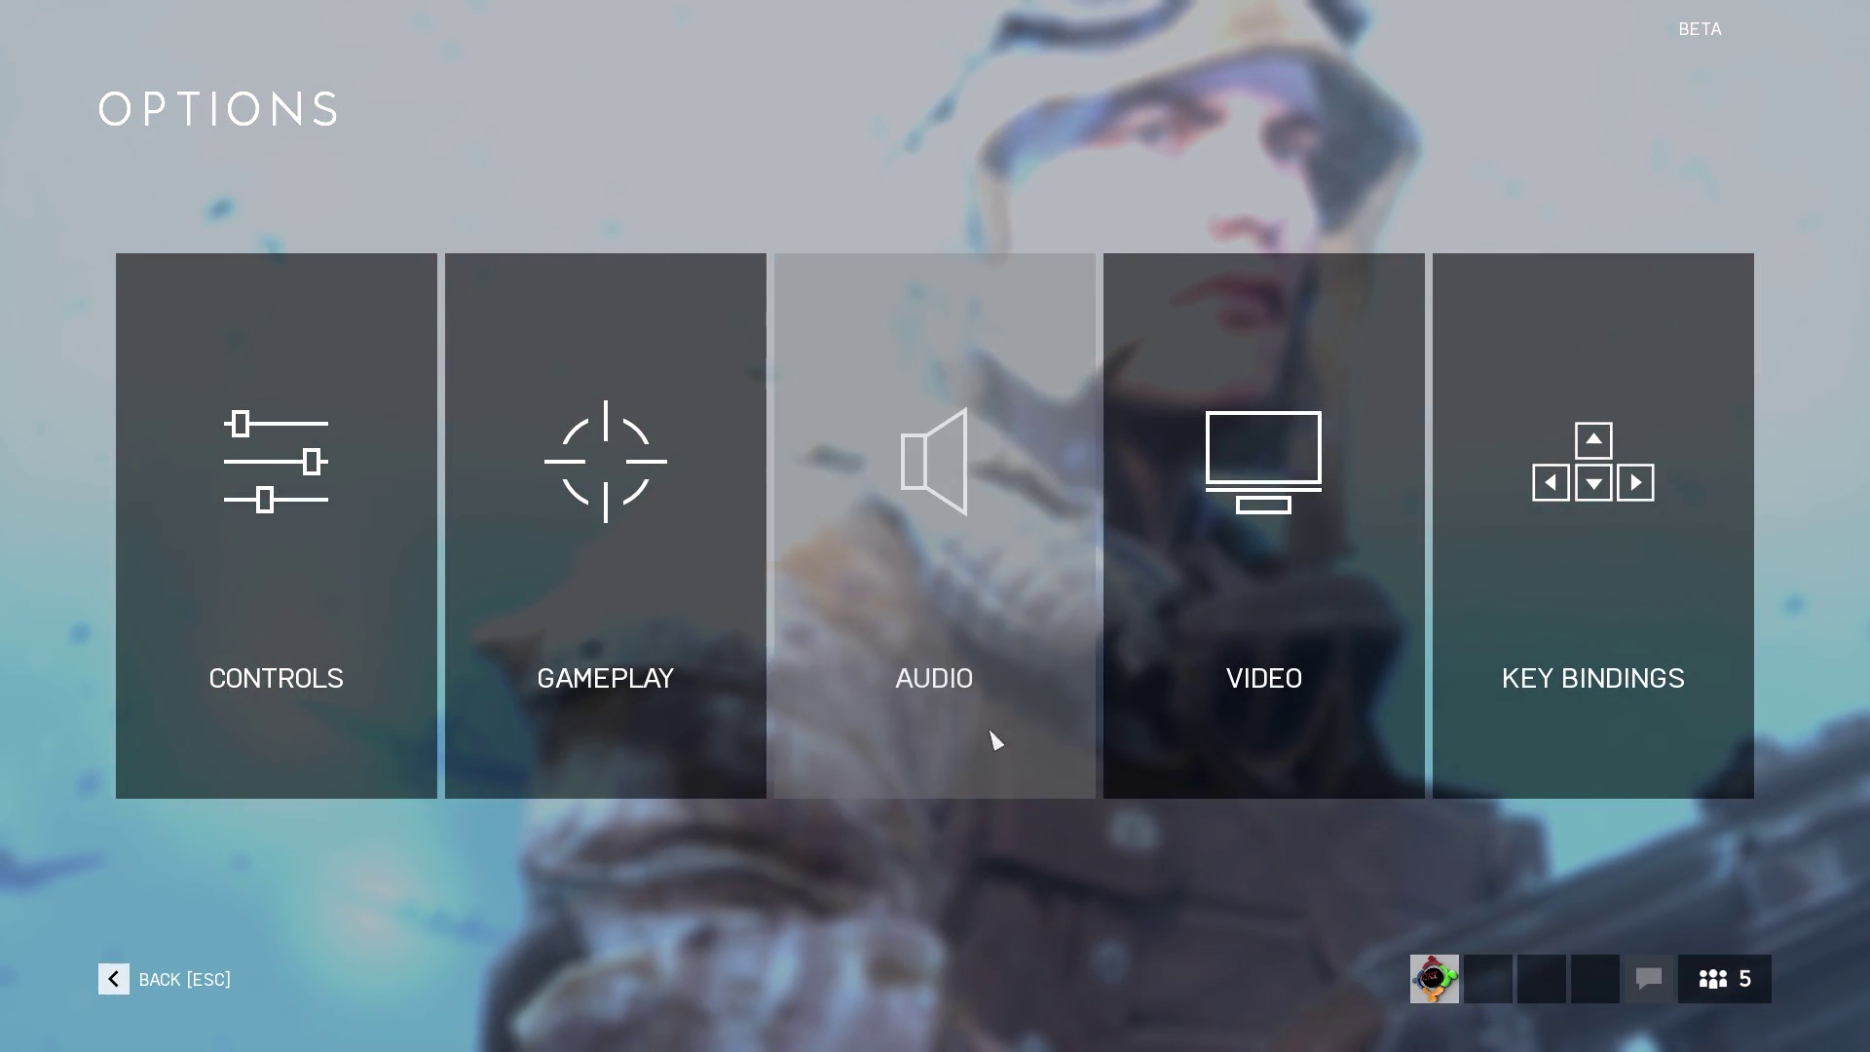
In Video settings, change the Framerate Limiter from 60 to Monitor Refresh Rate.
{"action": "left_click", "coordinate": [1279, 630]}
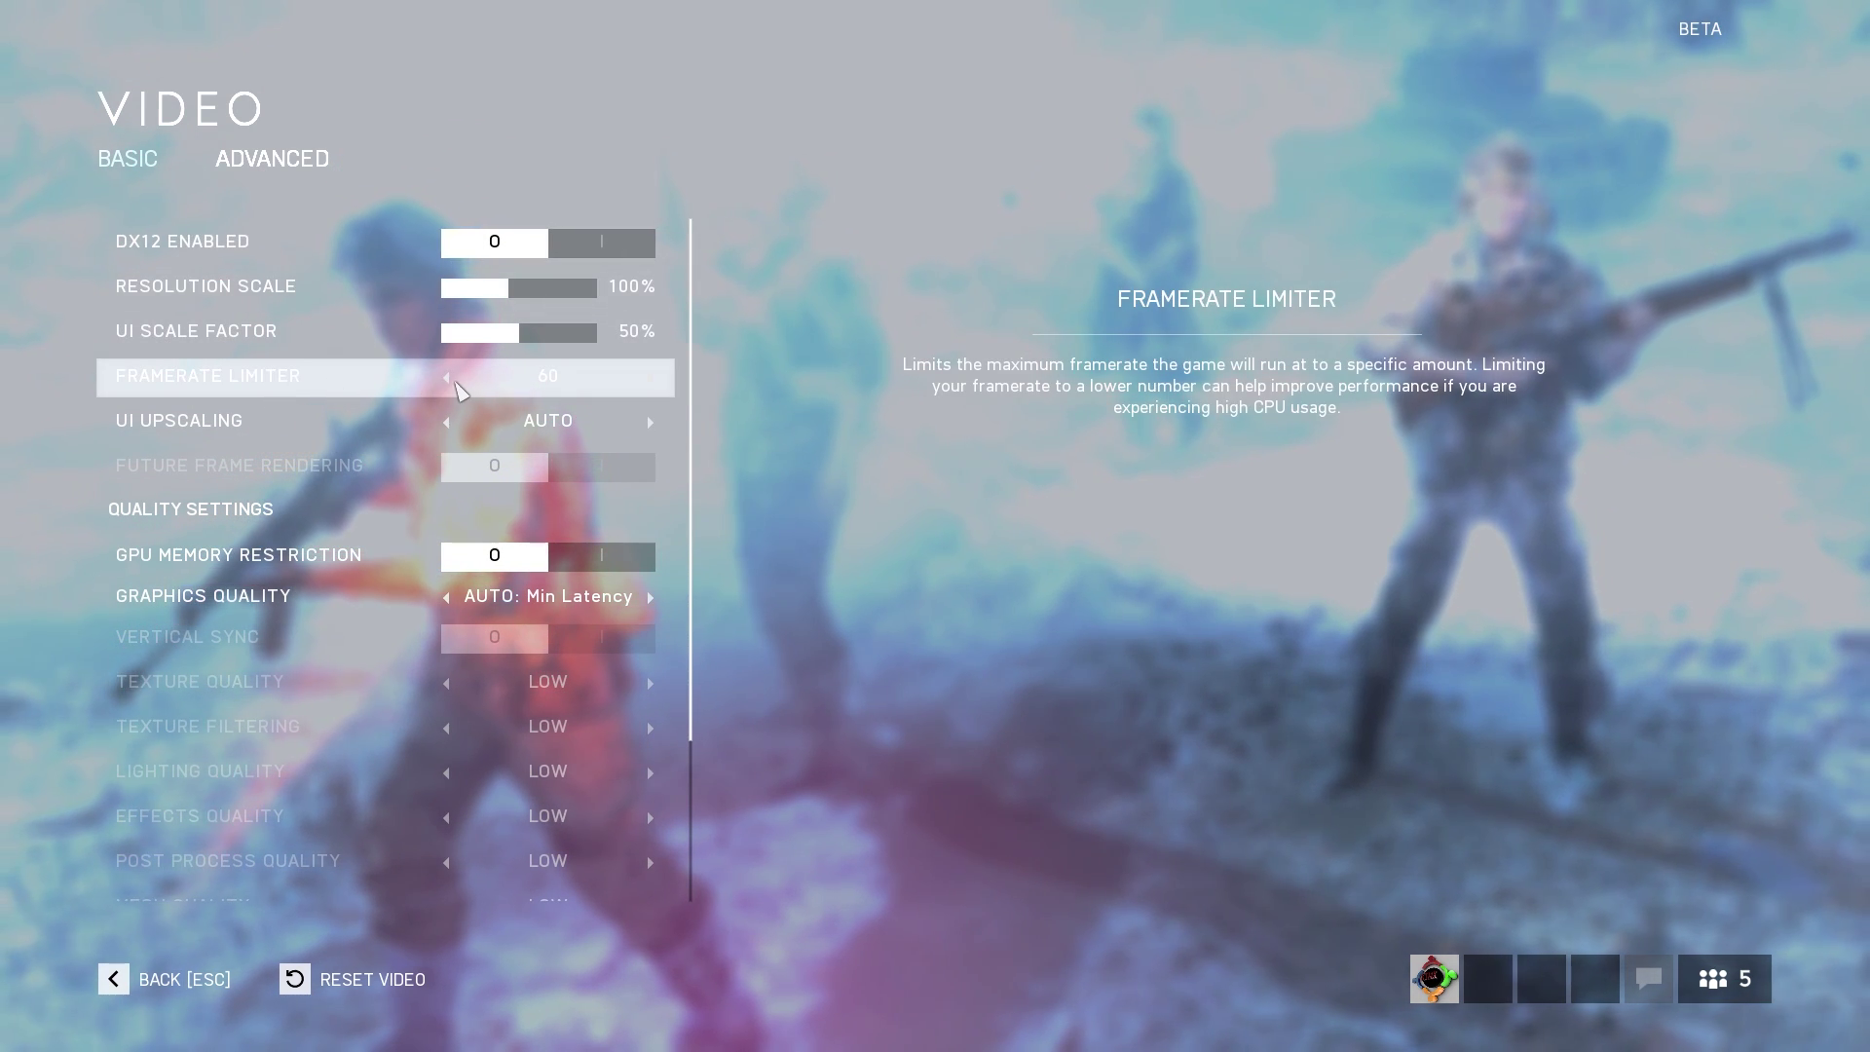
{"action": "left_click", "coordinate": [446, 378]}
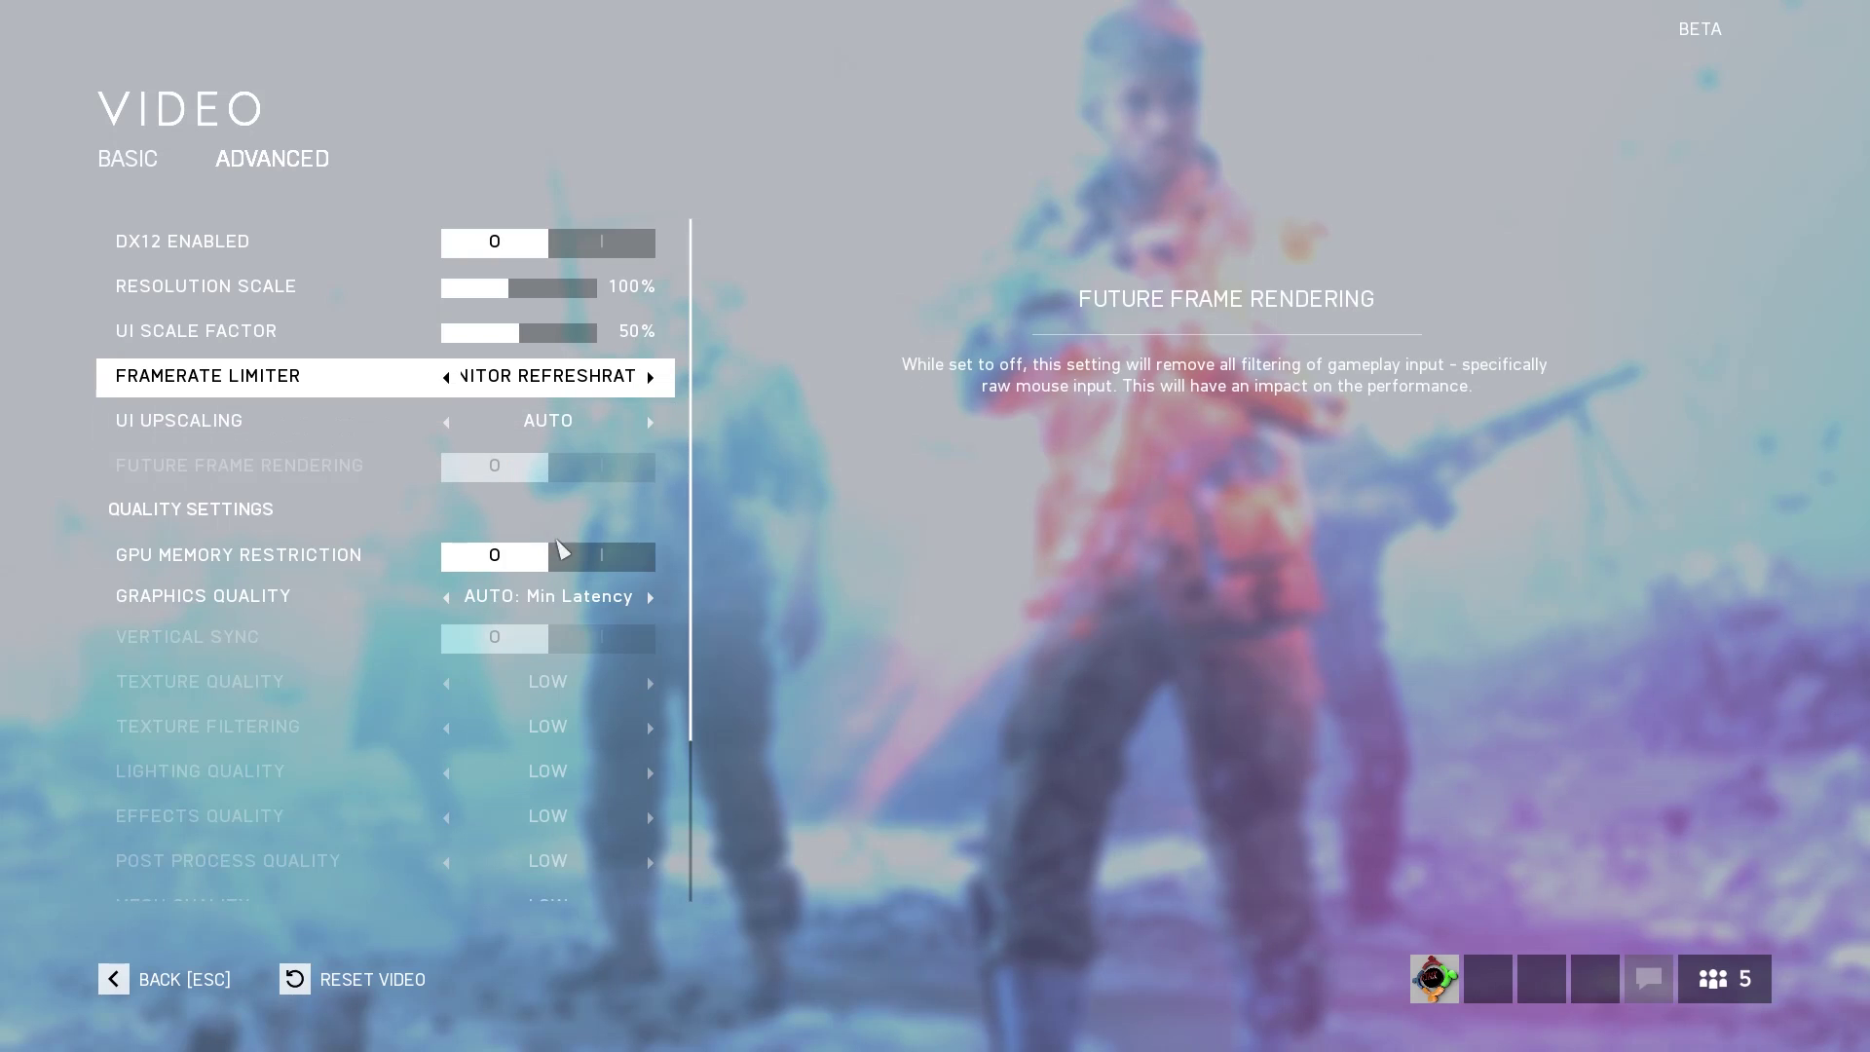
Switch Graphics Quality to Custom and set Texture Quality to Medium.
{"action": "scroll", "coordinate": [542, 696], "scroll_direction": "down", "scroll_amount": 5}
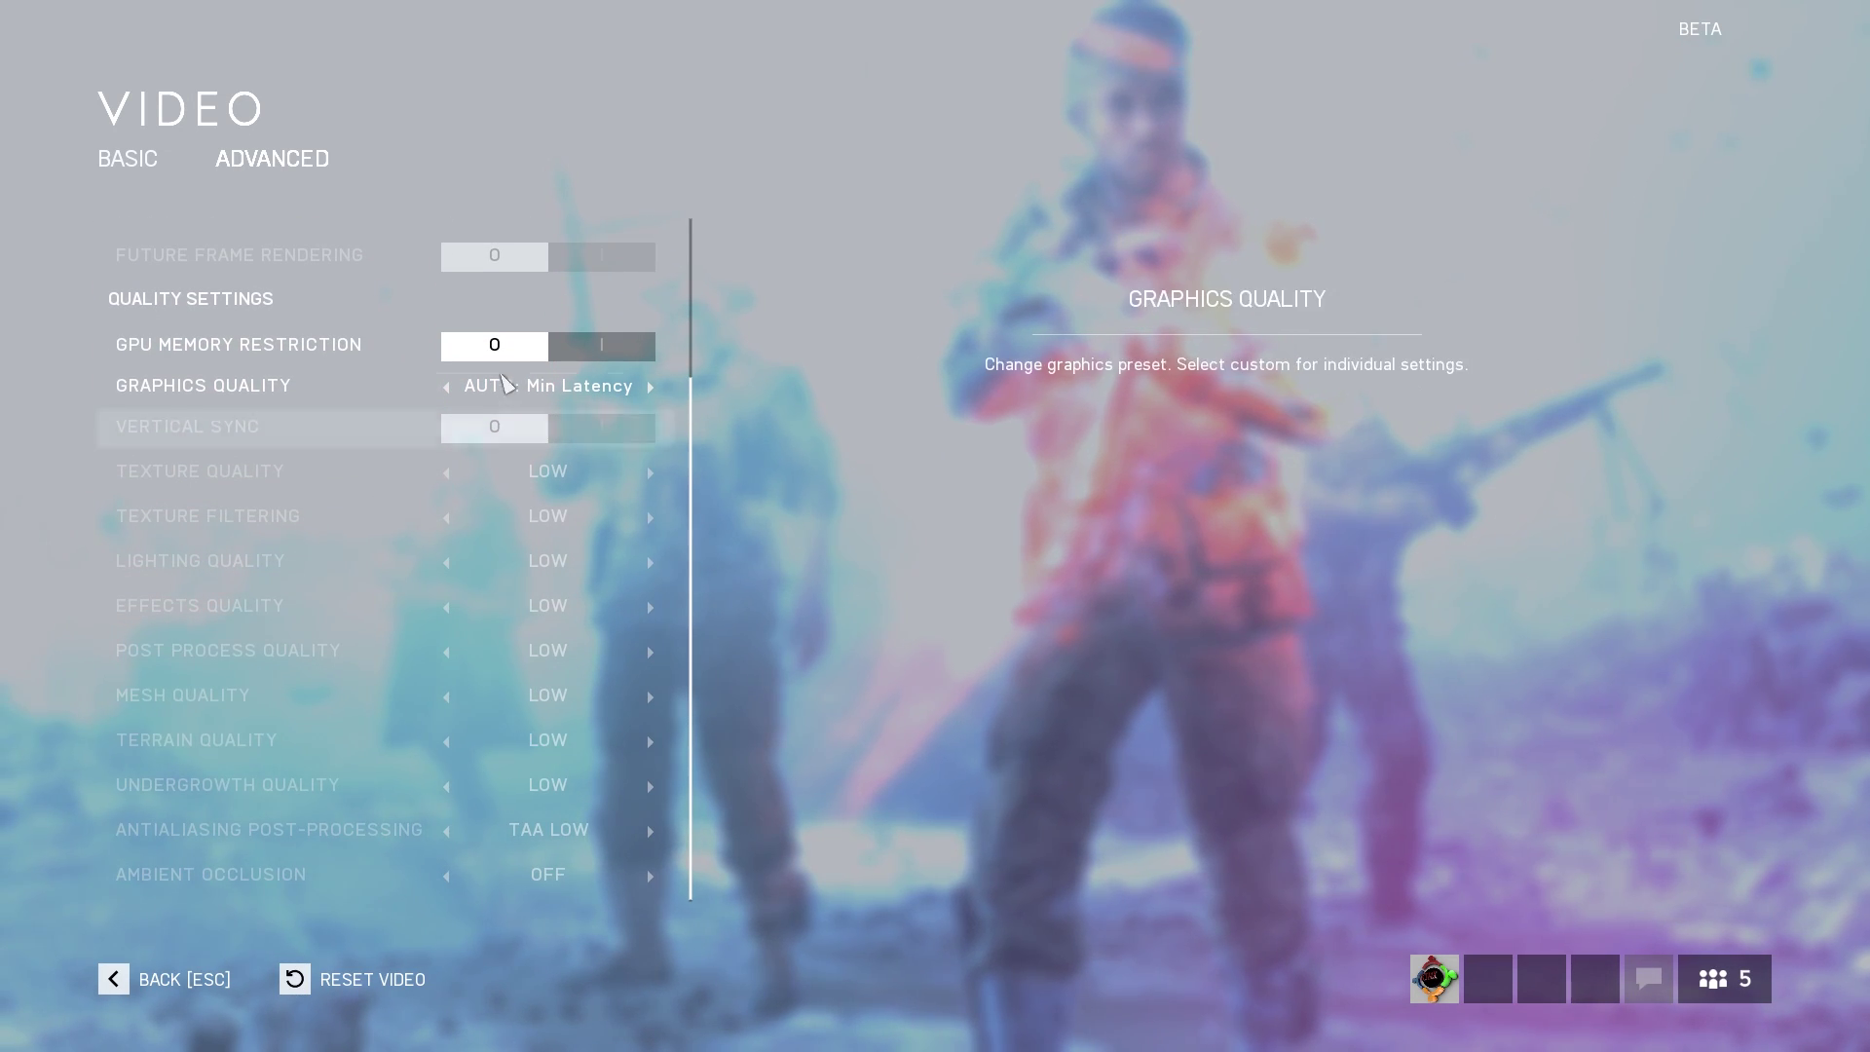
{"action": "left_click", "coordinate": [458, 393]}
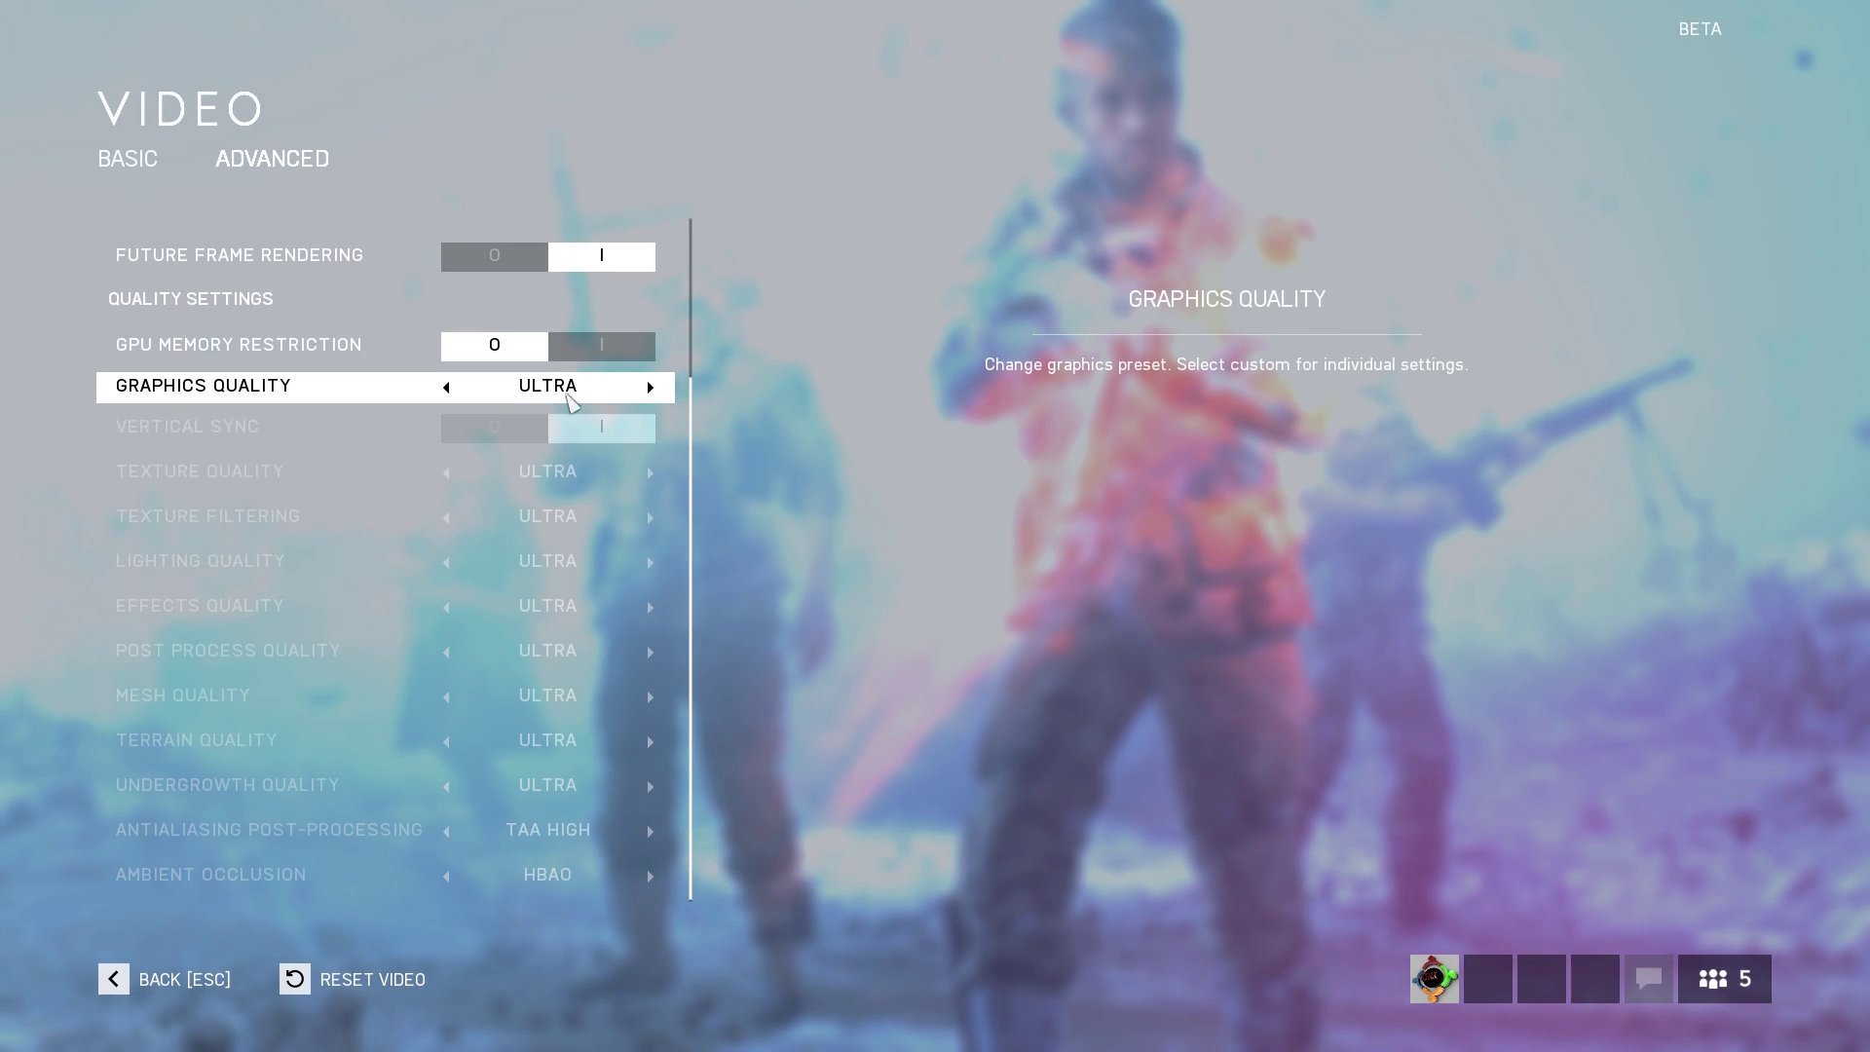
{"action": "left_click", "coordinate": [650, 389]}
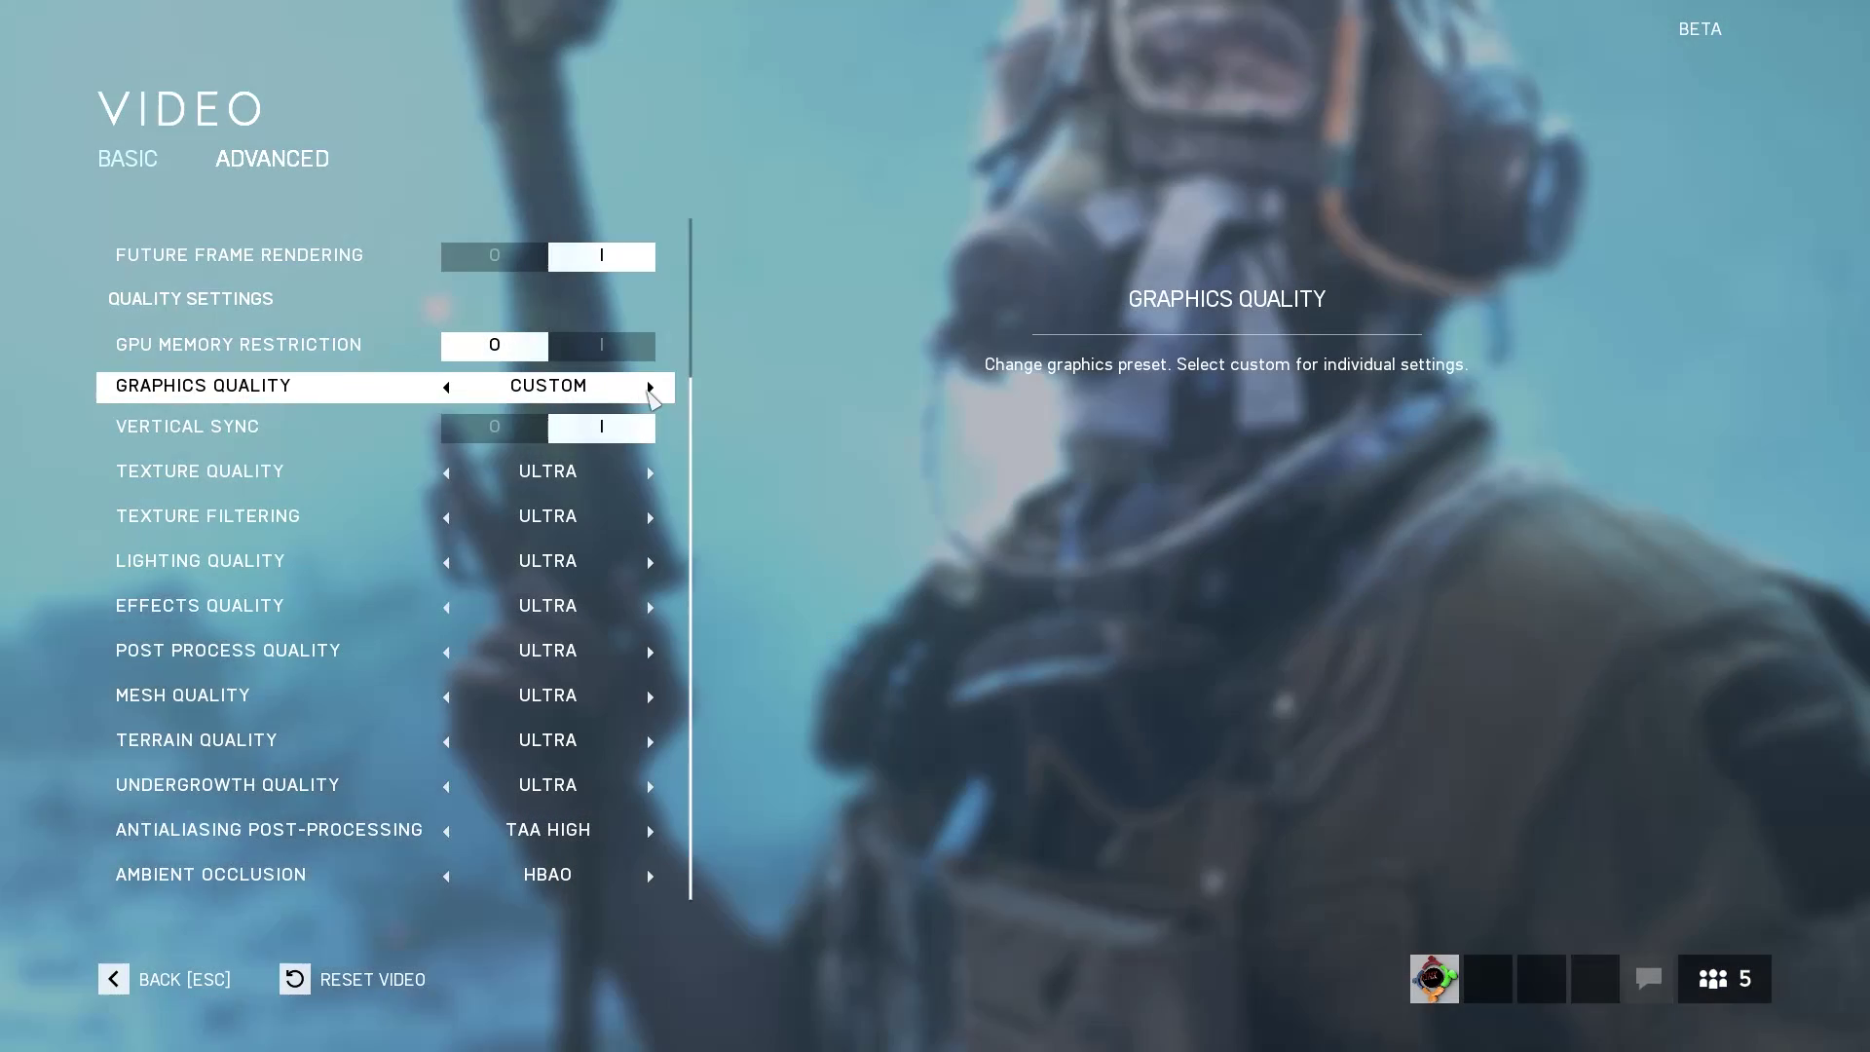
{"action": "left_click", "coordinate": [446, 473]}
{"action": "left_click", "coordinate": [446, 473]}
{"action": "left_click", "coordinate": [446, 473]}
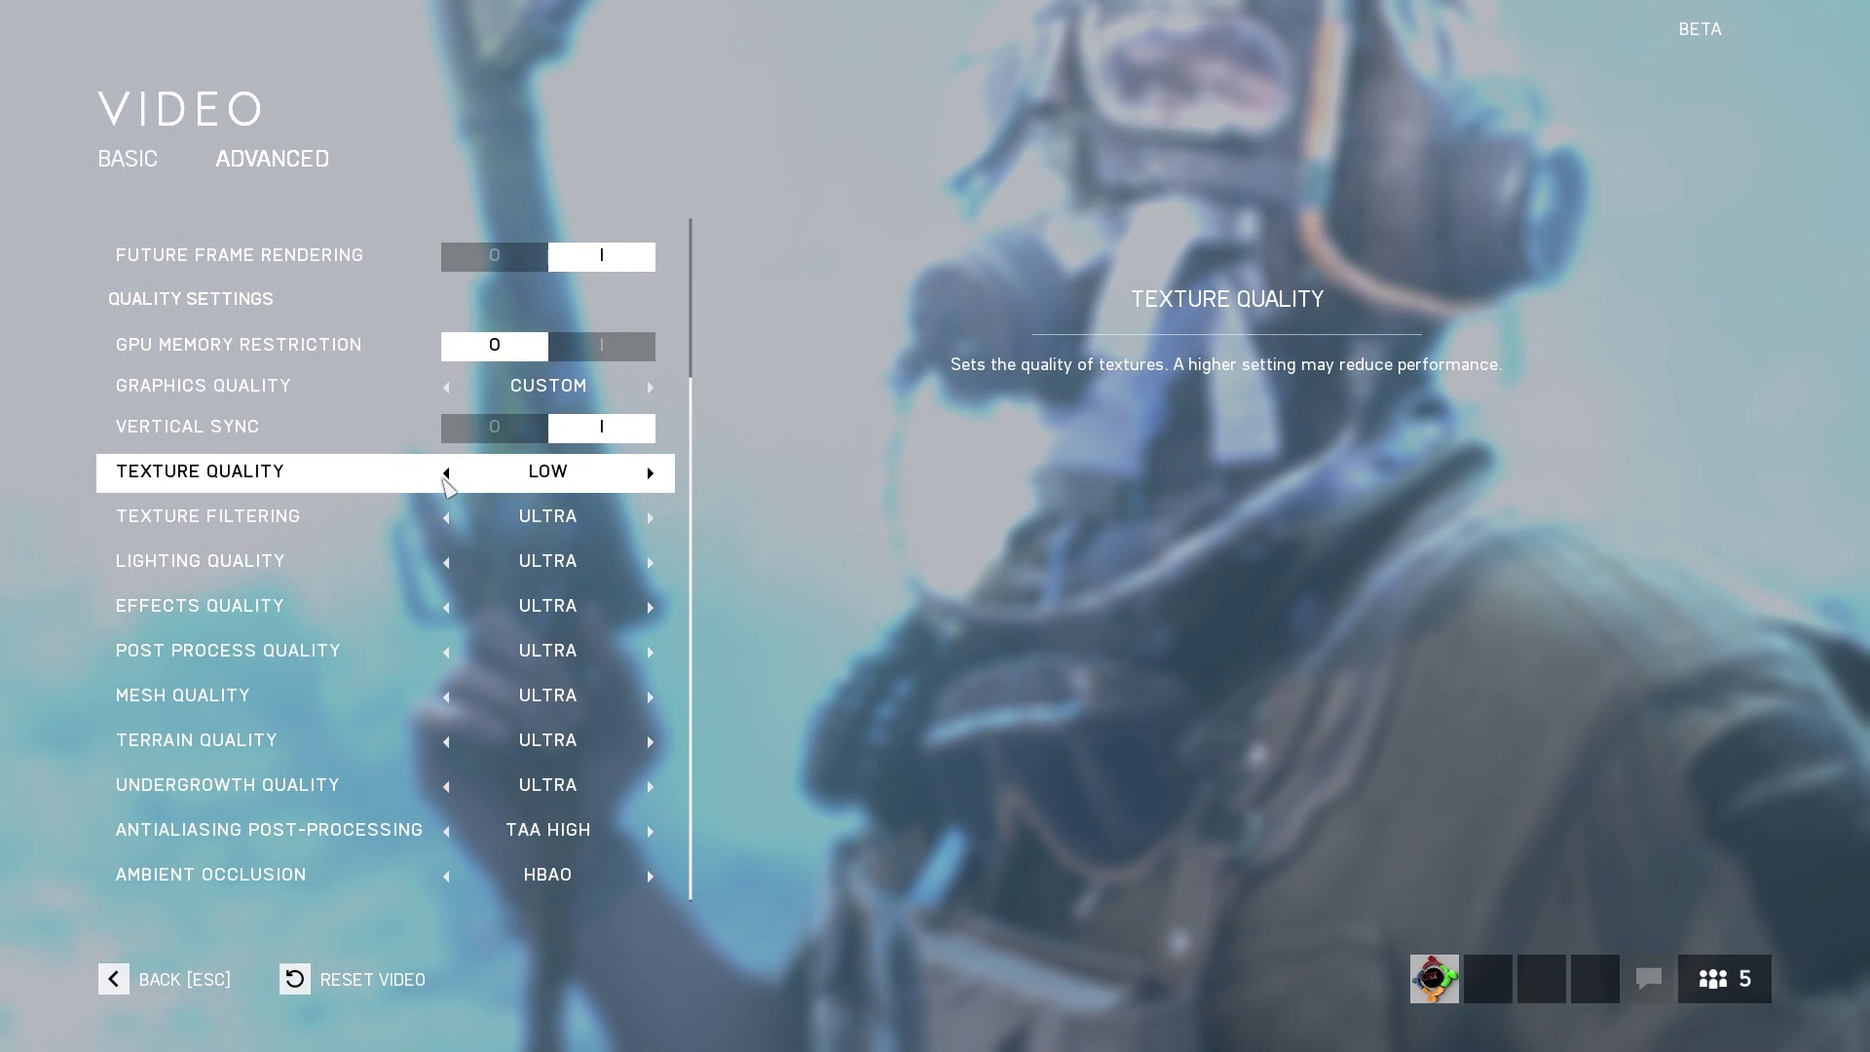
{"action": "left_click", "coordinate": [651, 473]}
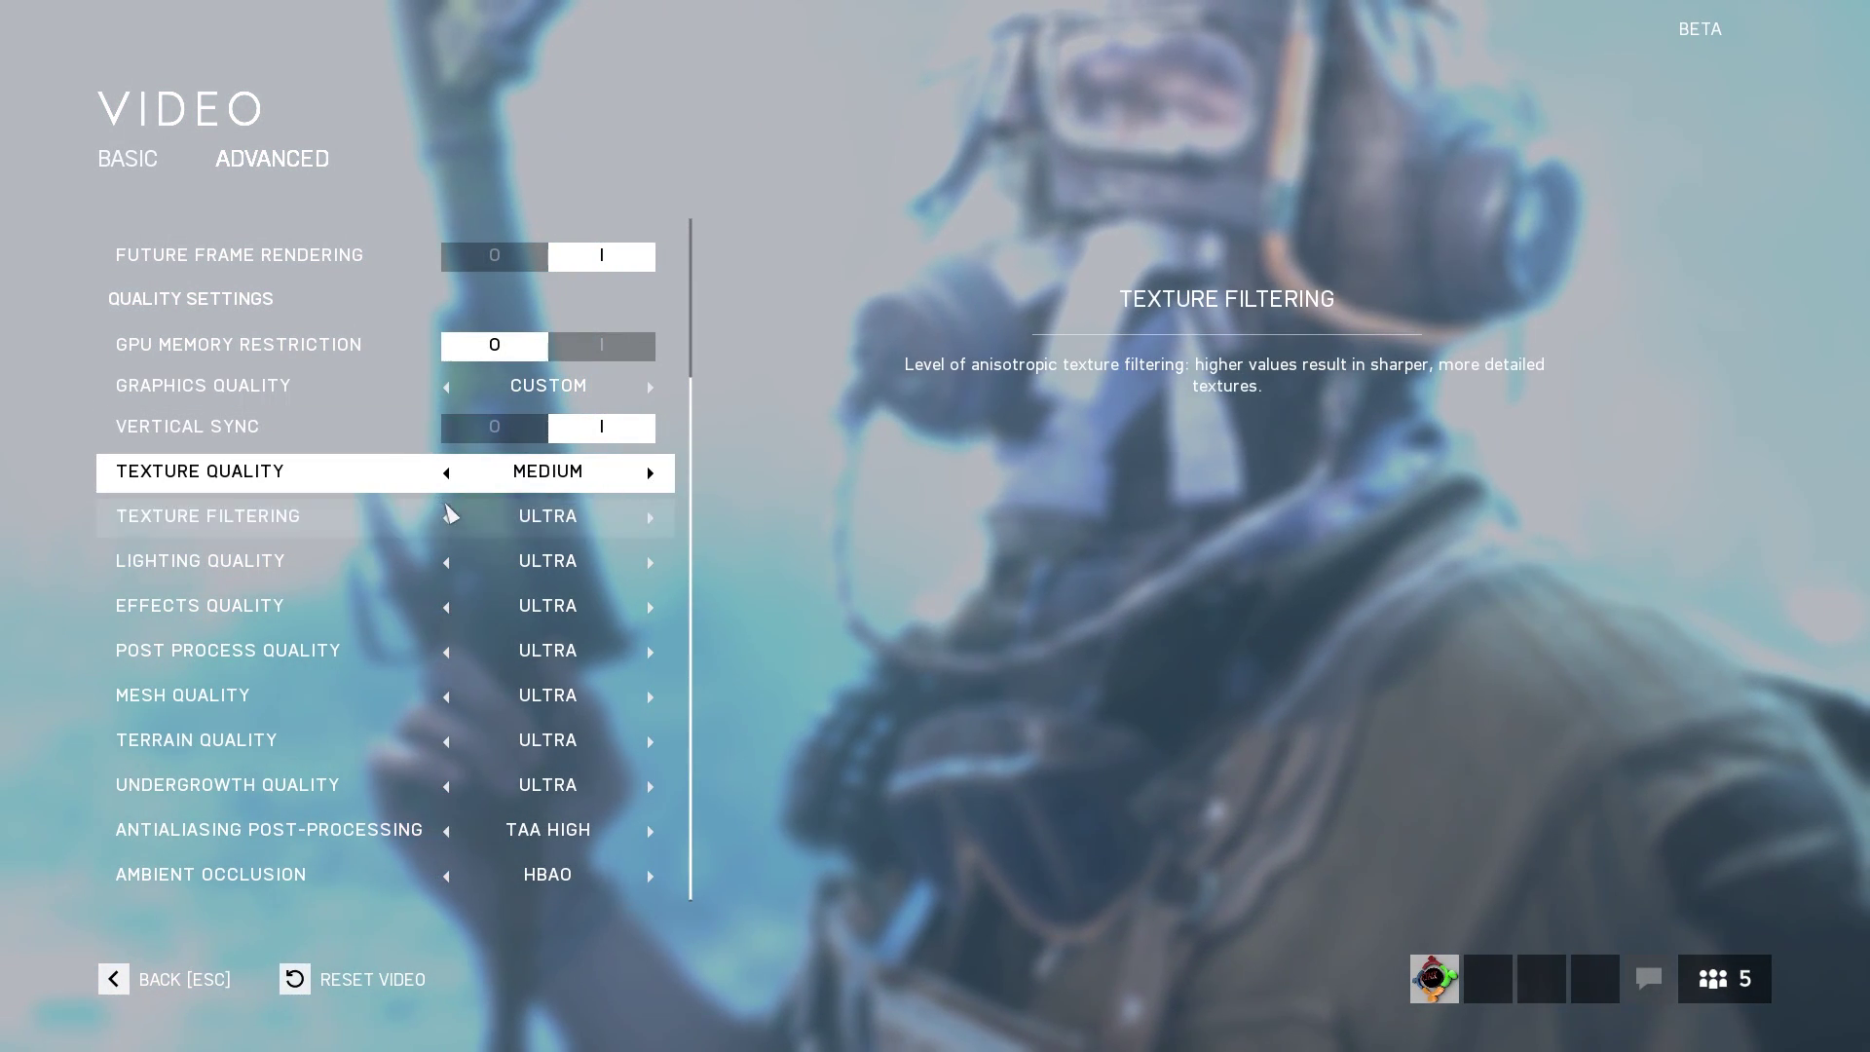
Lower texture filtering, lighting, effects, post process, mesh and terrain quality to Low.
{"action": "left_click", "coordinate": [446, 518]}
{"action": "left_click", "coordinate": [446, 518]}
{"action": "left_click", "coordinate": [446, 518]}
{"action": "left_click", "coordinate": [446, 563]}
{"action": "left_click", "coordinate": [445, 563]}
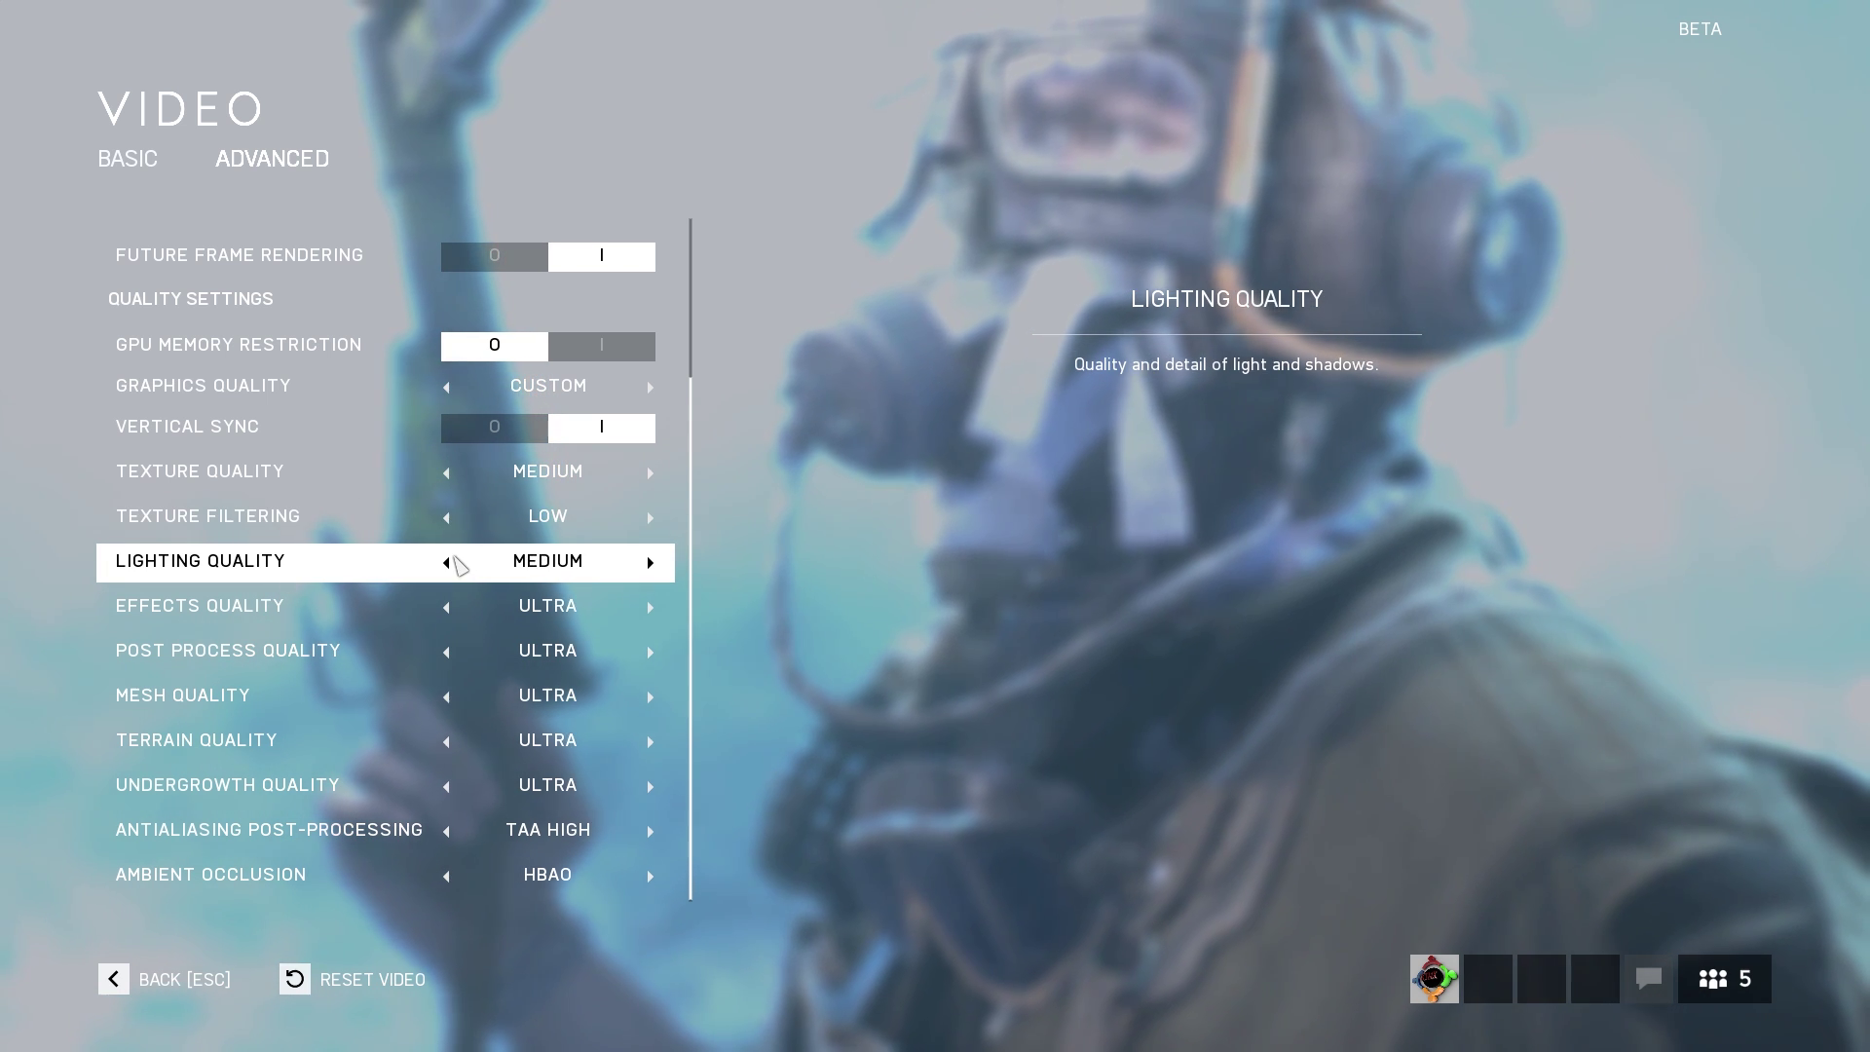
{"action": "left_click", "coordinate": [446, 563]}
{"action": "left_click", "coordinate": [446, 608]}
{"action": "left_click", "coordinate": [446, 607]}
{"action": "left_click", "coordinate": [446, 607]}
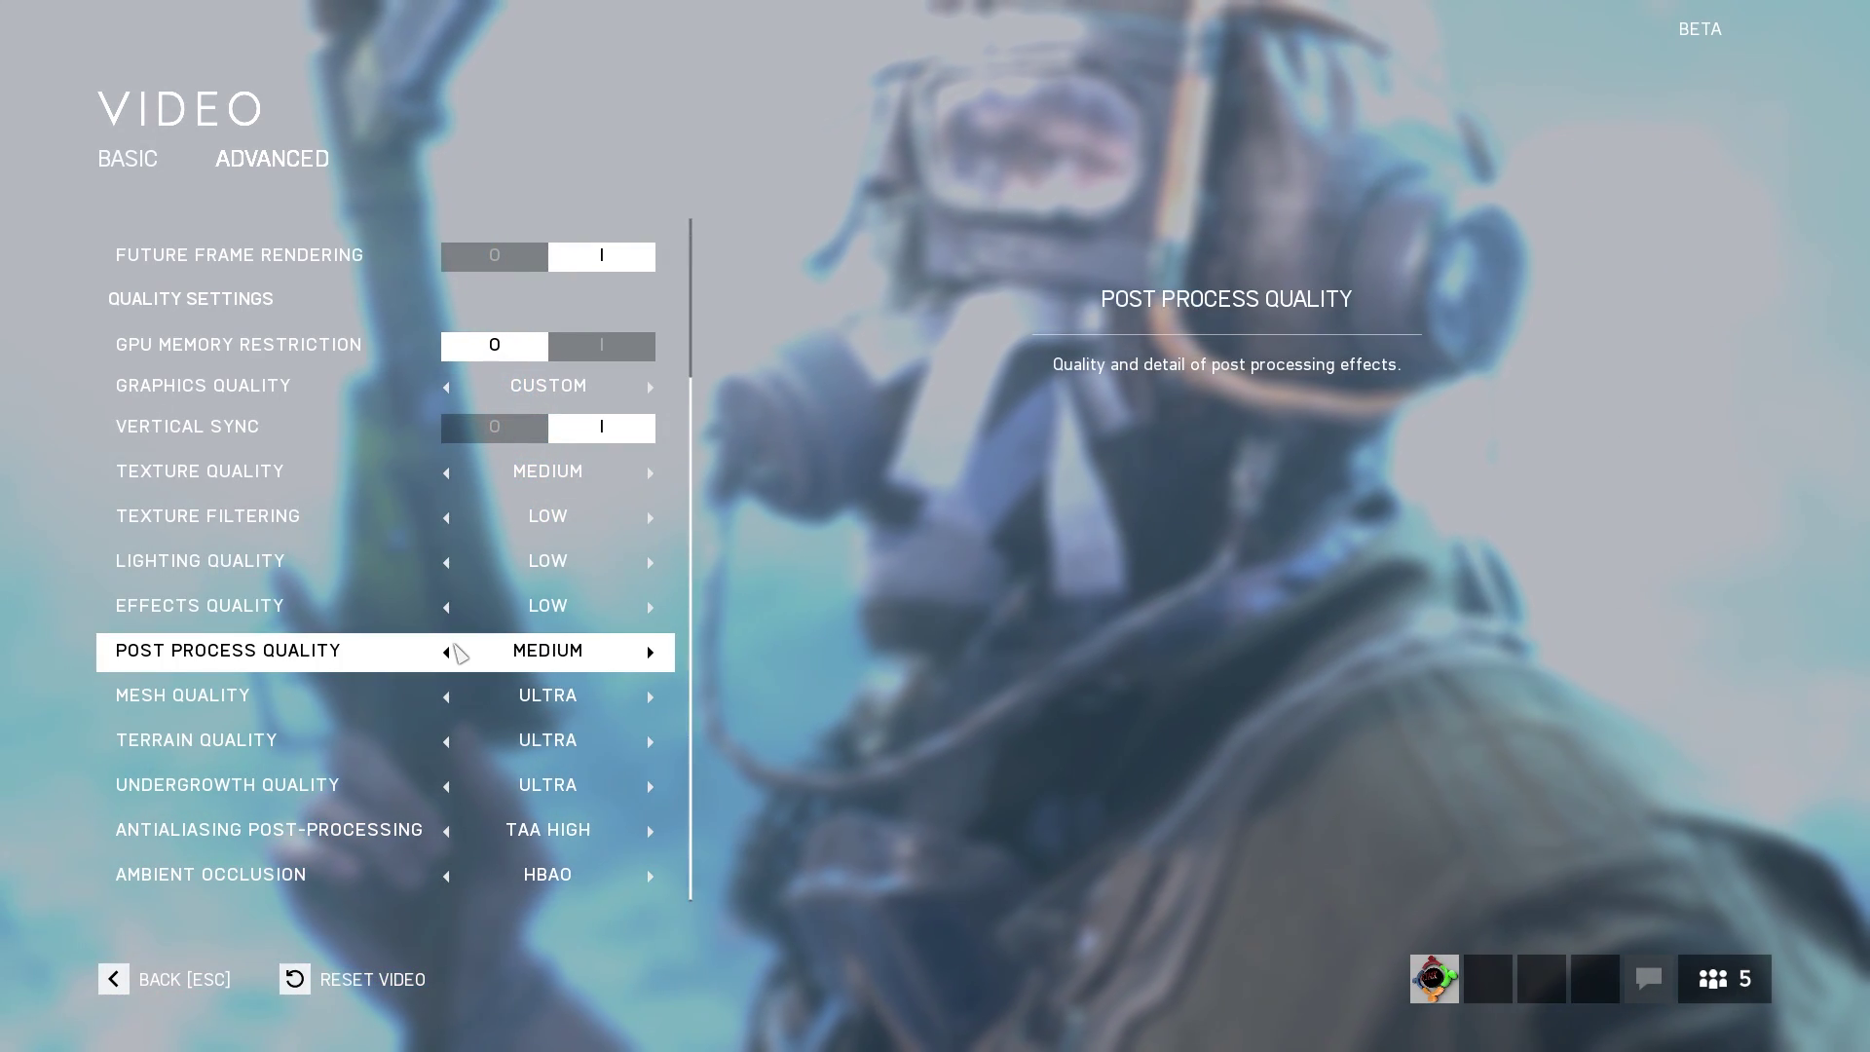
{"action": "left_click", "coordinate": [454, 650]}
{"action": "left_click", "coordinate": [454, 698]}
{"action": "left_click", "coordinate": [453, 697]}
{"action": "left_click", "coordinate": [454, 697]}
{"action": "left_click", "coordinate": [456, 744]}
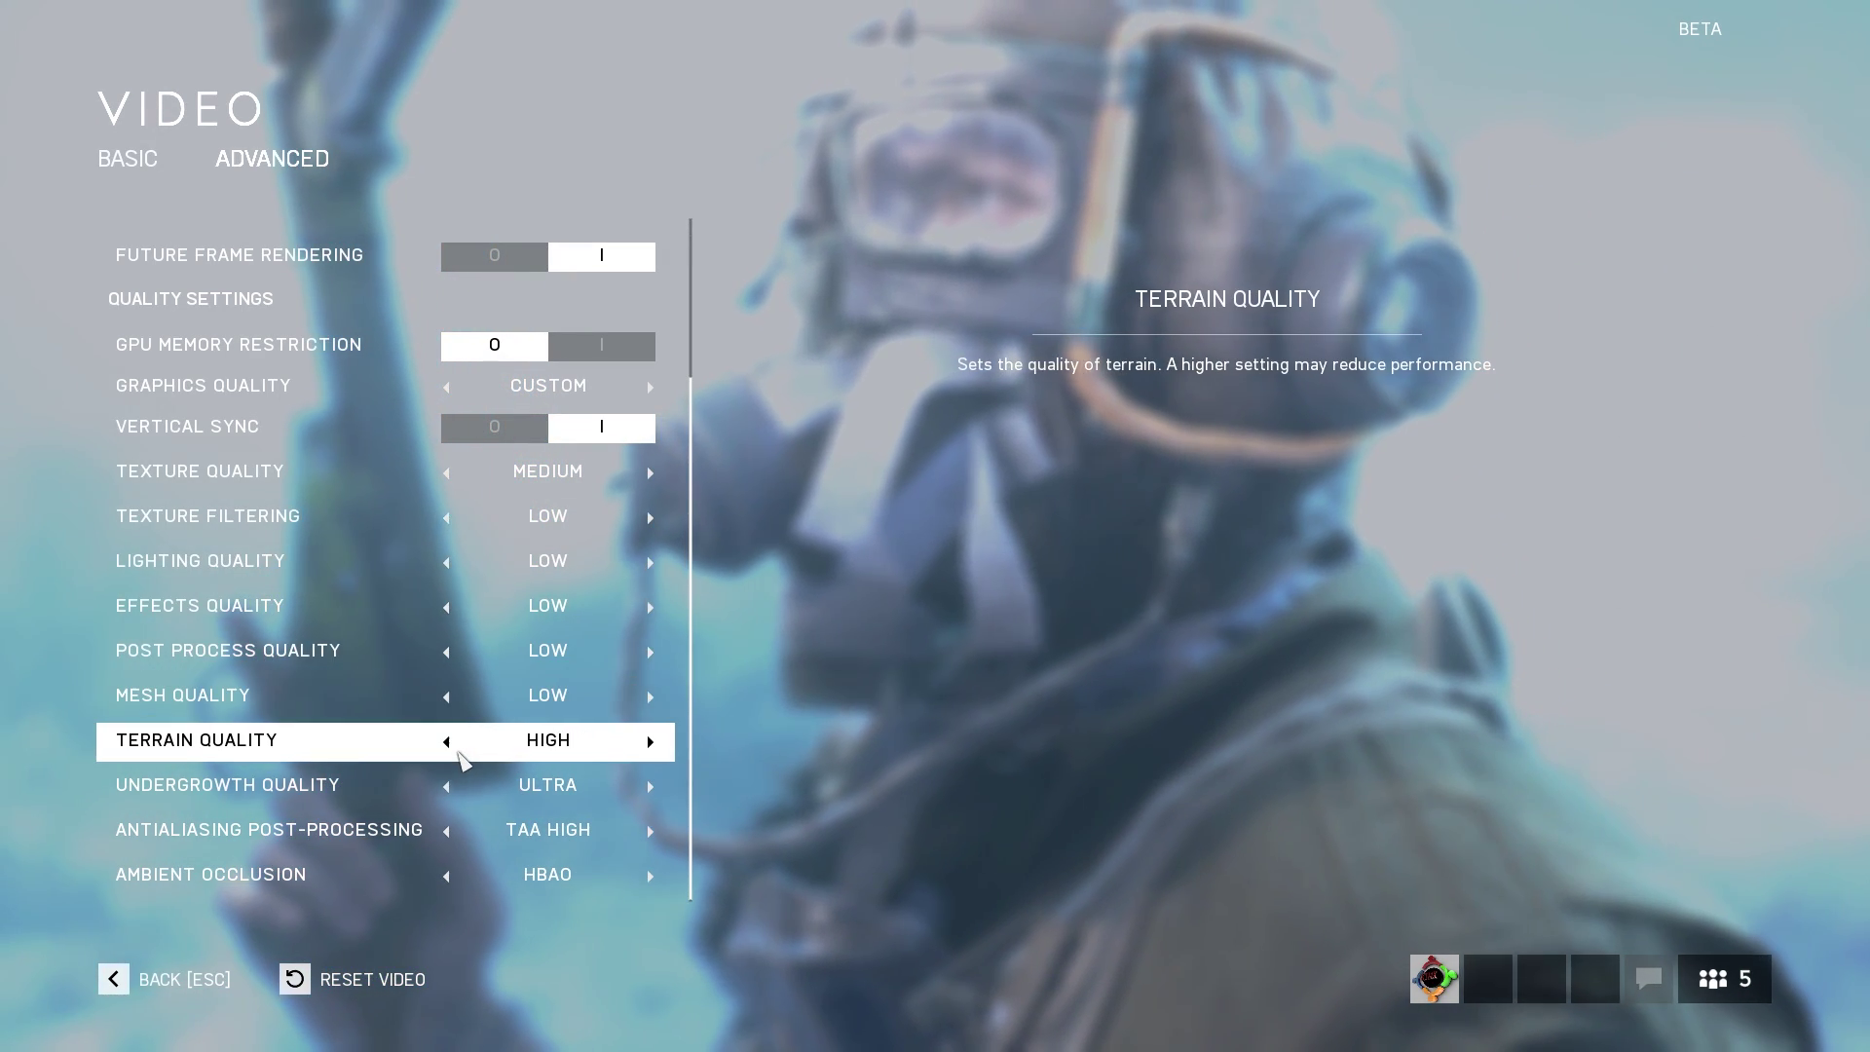
{"action": "left_click", "coordinate": [456, 749]}
Set undergrowth to Low, antialiasing to TAA Low, ambient occlusion Off, and mesh quality High.
{"action": "left_click", "coordinate": [456, 750]}
{"action": "left_click", "coordinate": [452, 791]}
{"action": "left_click", "coordinate": [452, 790]}
{"action": "left_click", "coordinate": [452, 790]}
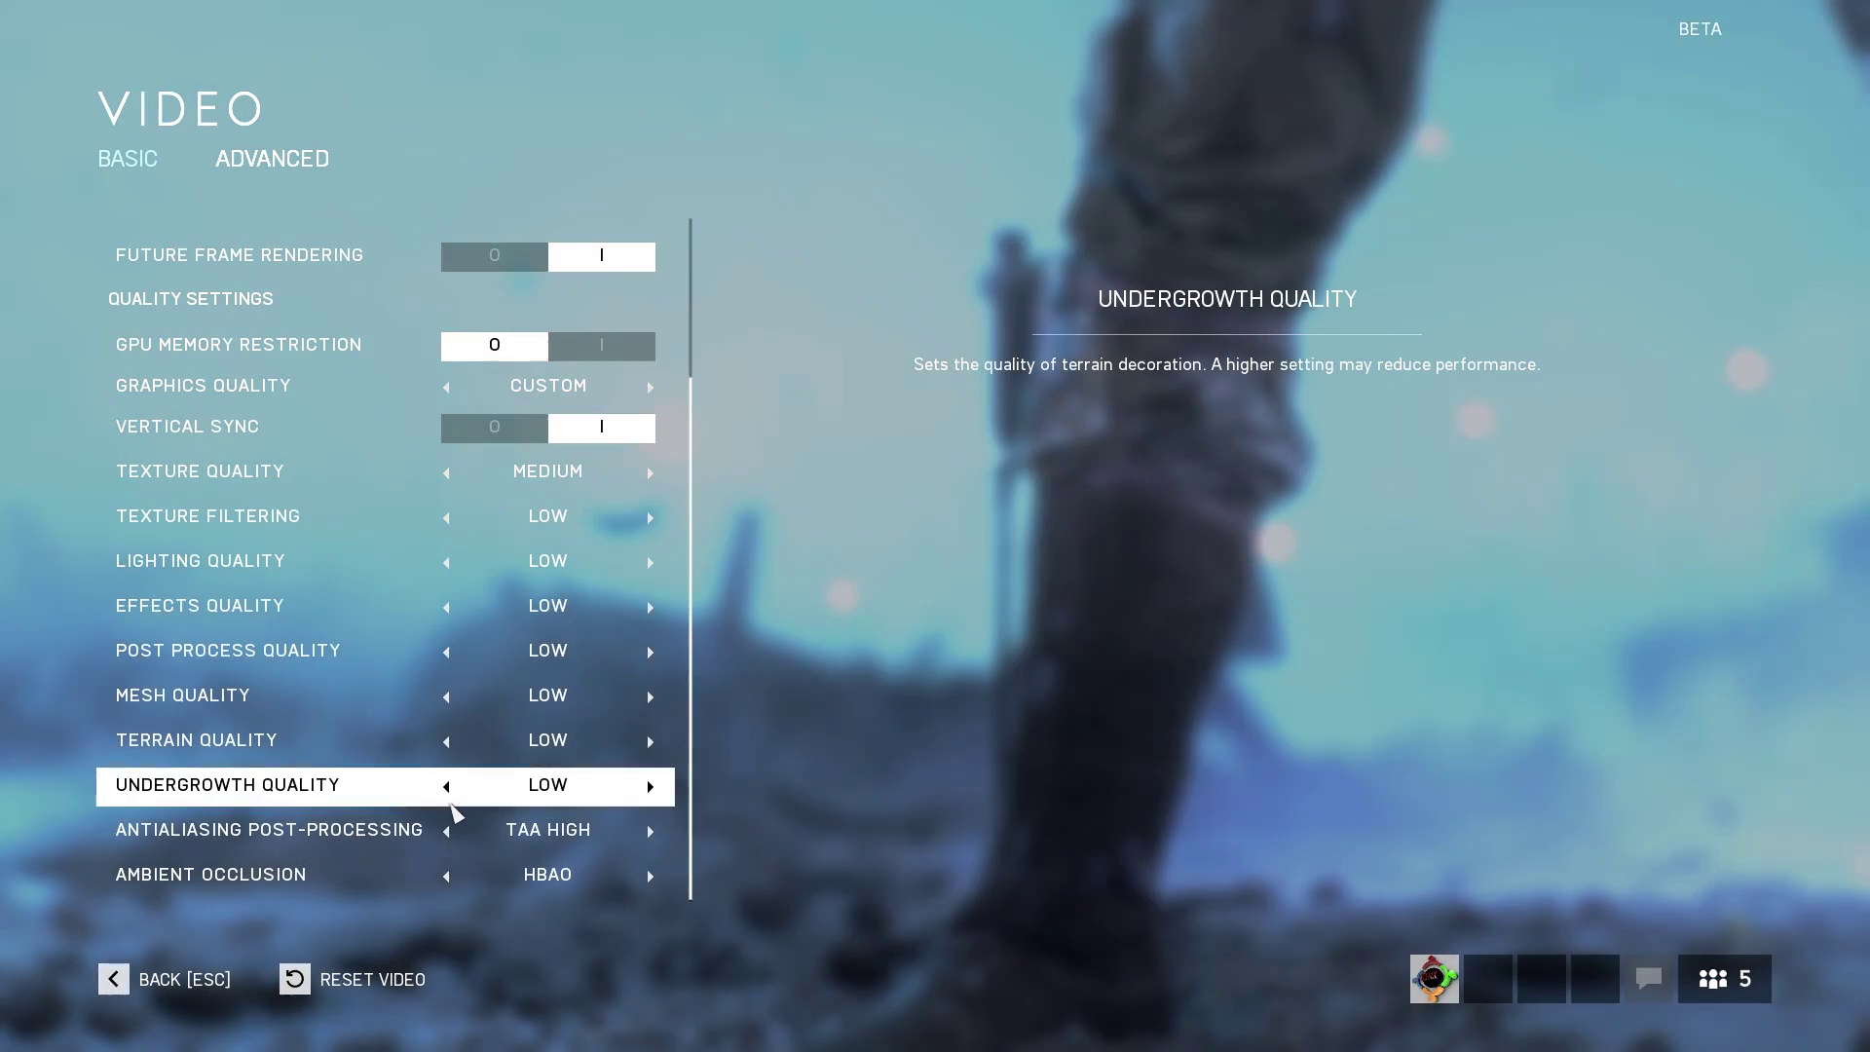
{"action": "left_click", "coordinate": [451, 833]}
{"action": "left_click", "coordinate": [451, 834]}
{"action": "left_click", "coordinate": [451, 833]}
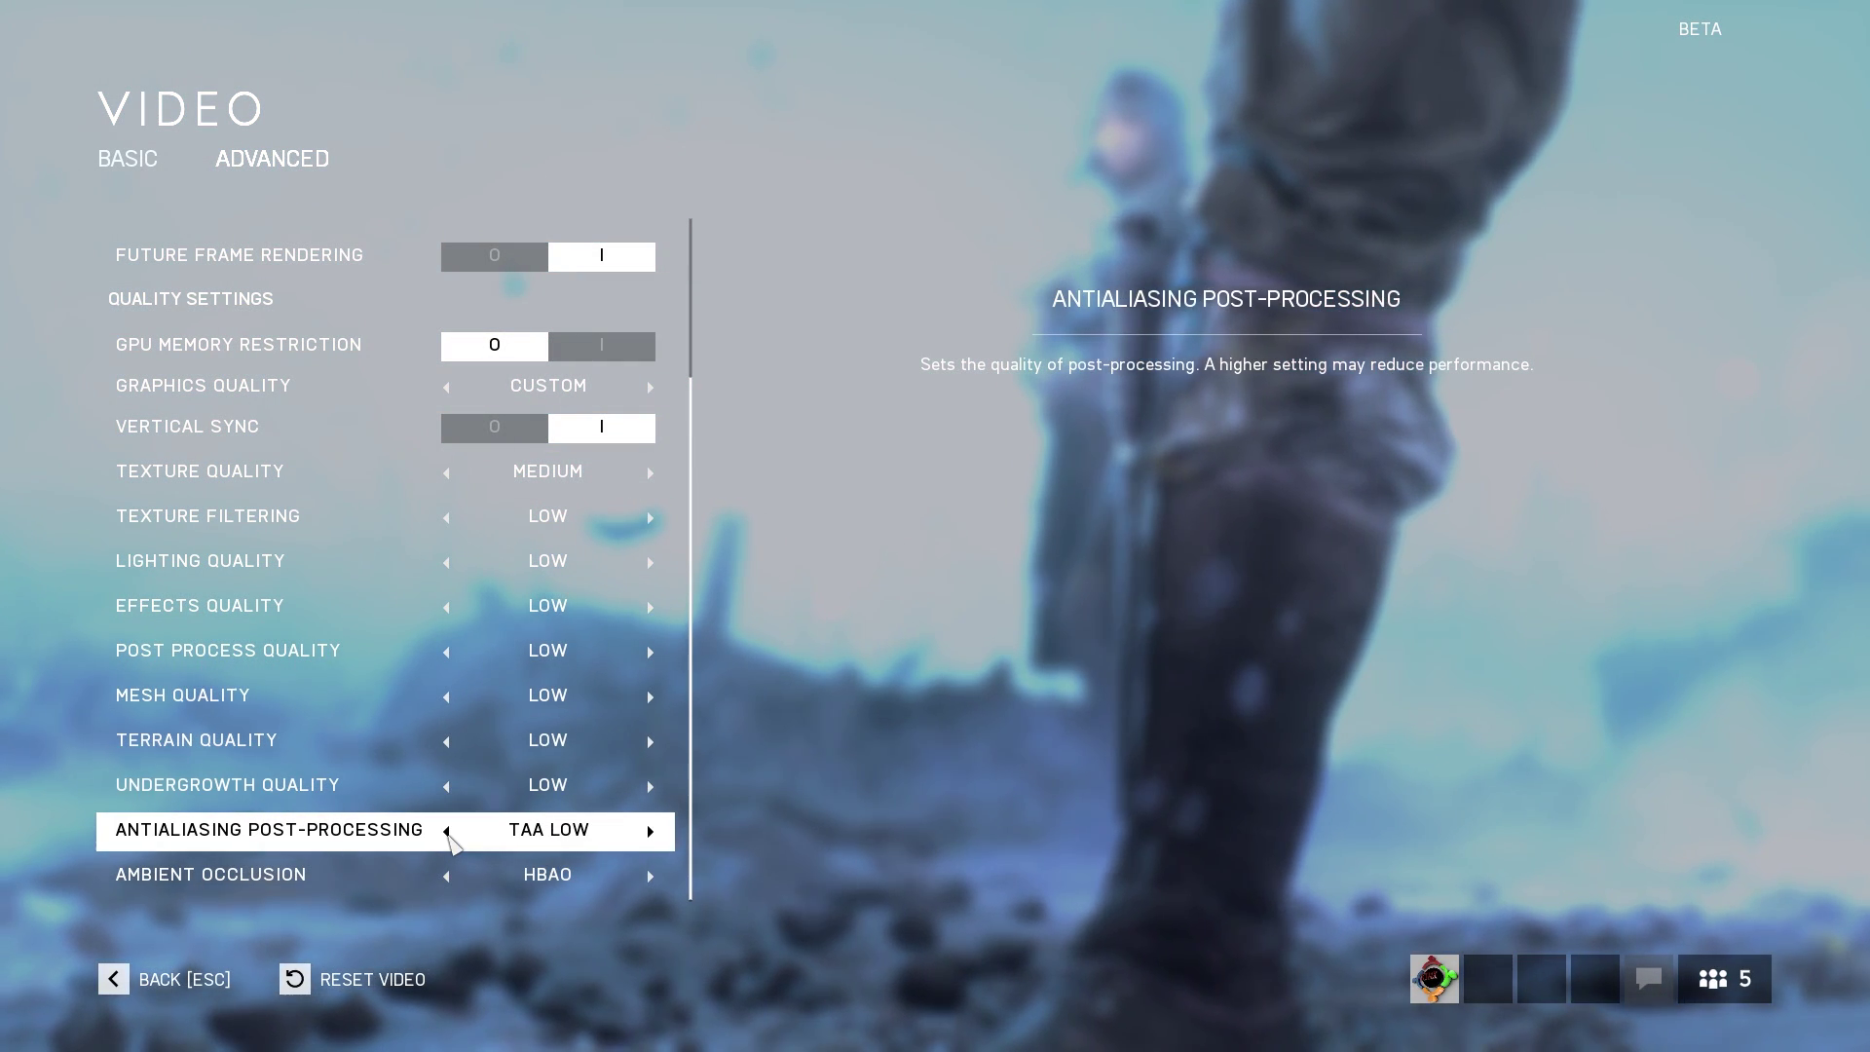
{"action": "left_click", "coordinate": [450, 886]}
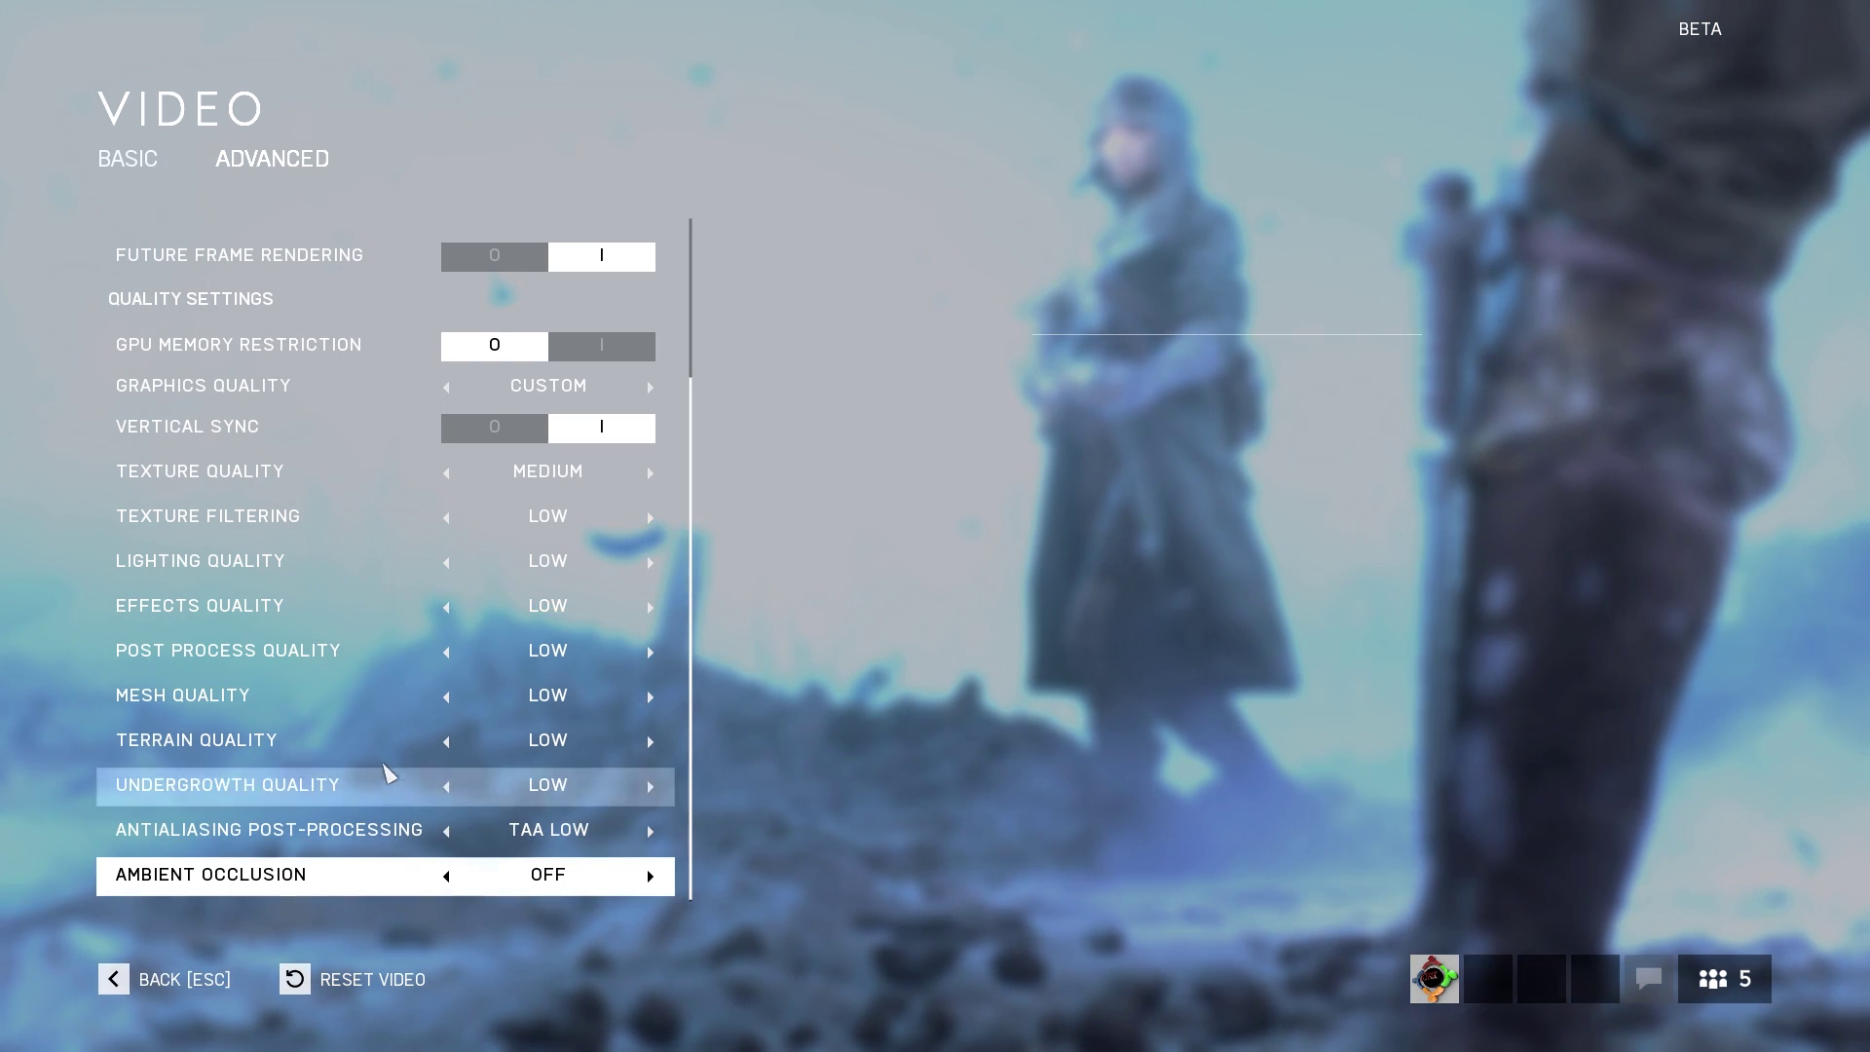
{"action": "left_click", "coordinate": [670, 701]}
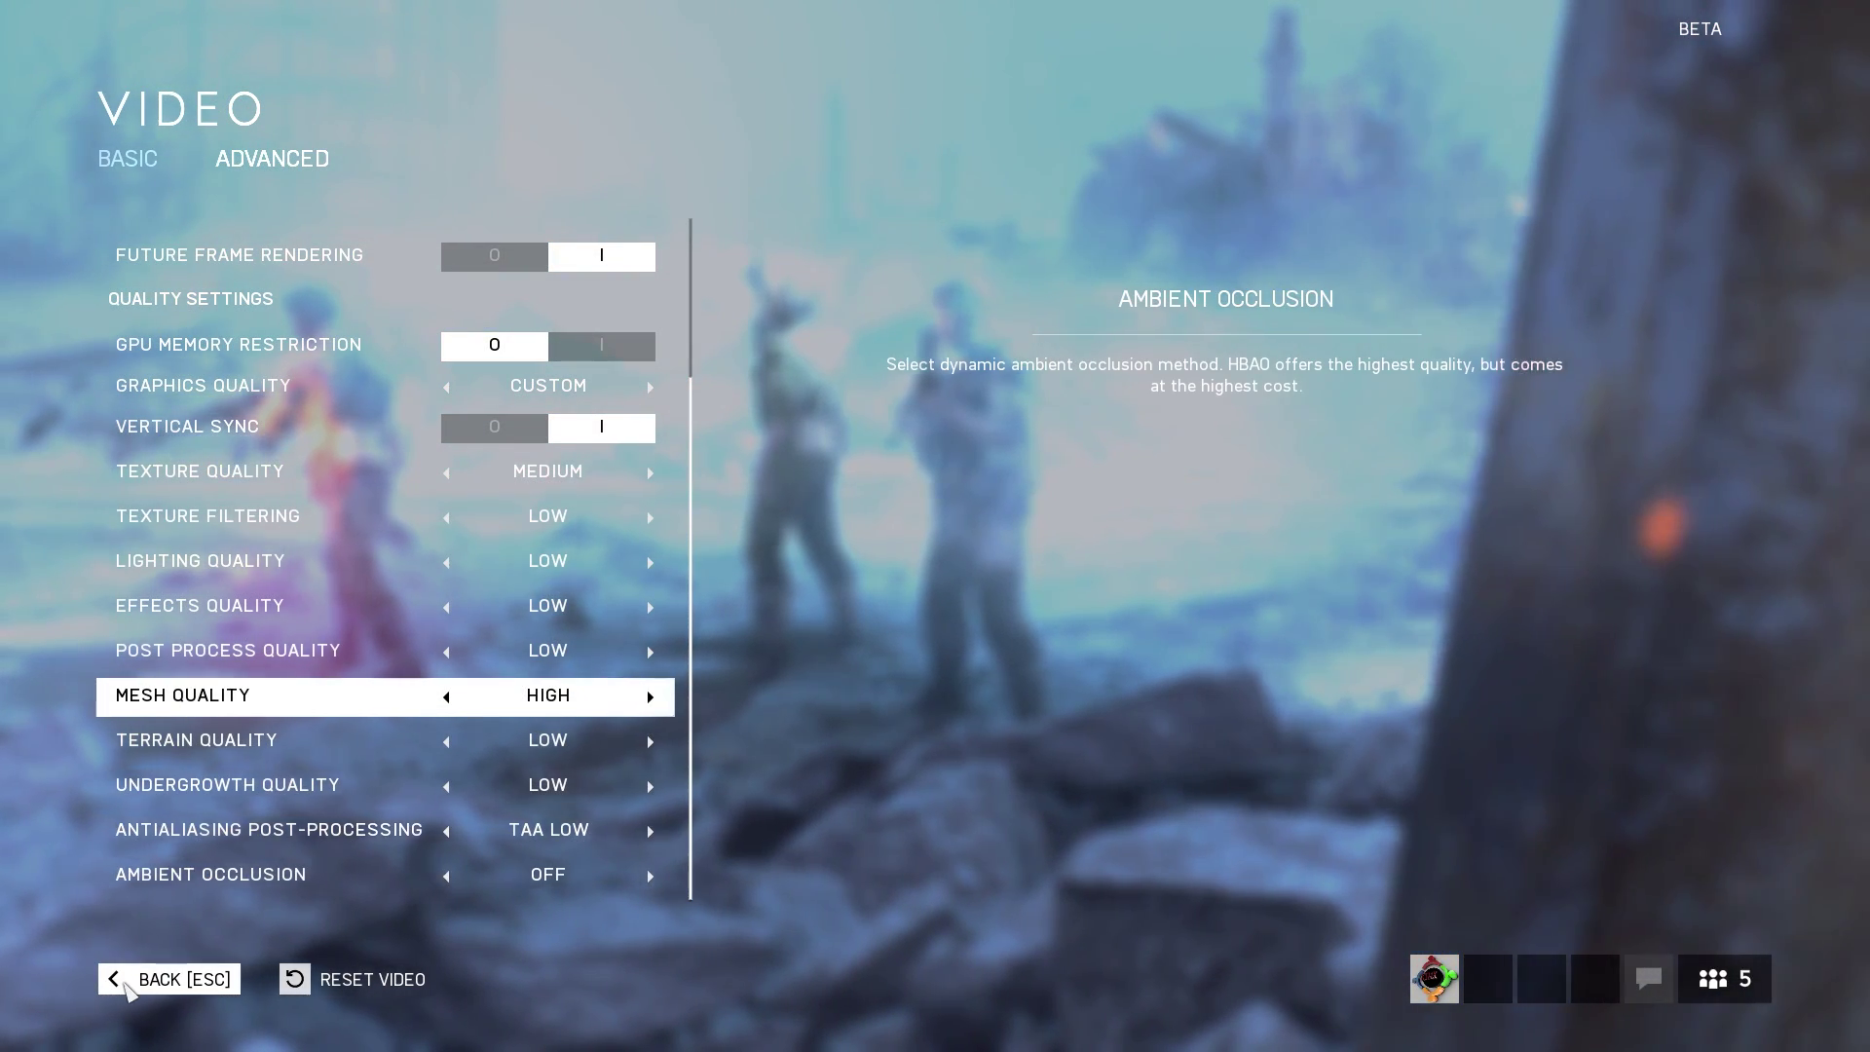
{"action": "left_click", "coordinate": [129, 986]}
Back out to the main menu and play a round, strafing and firing at enemies.
{"action": "left_click", "coordinate": [130, 983]}
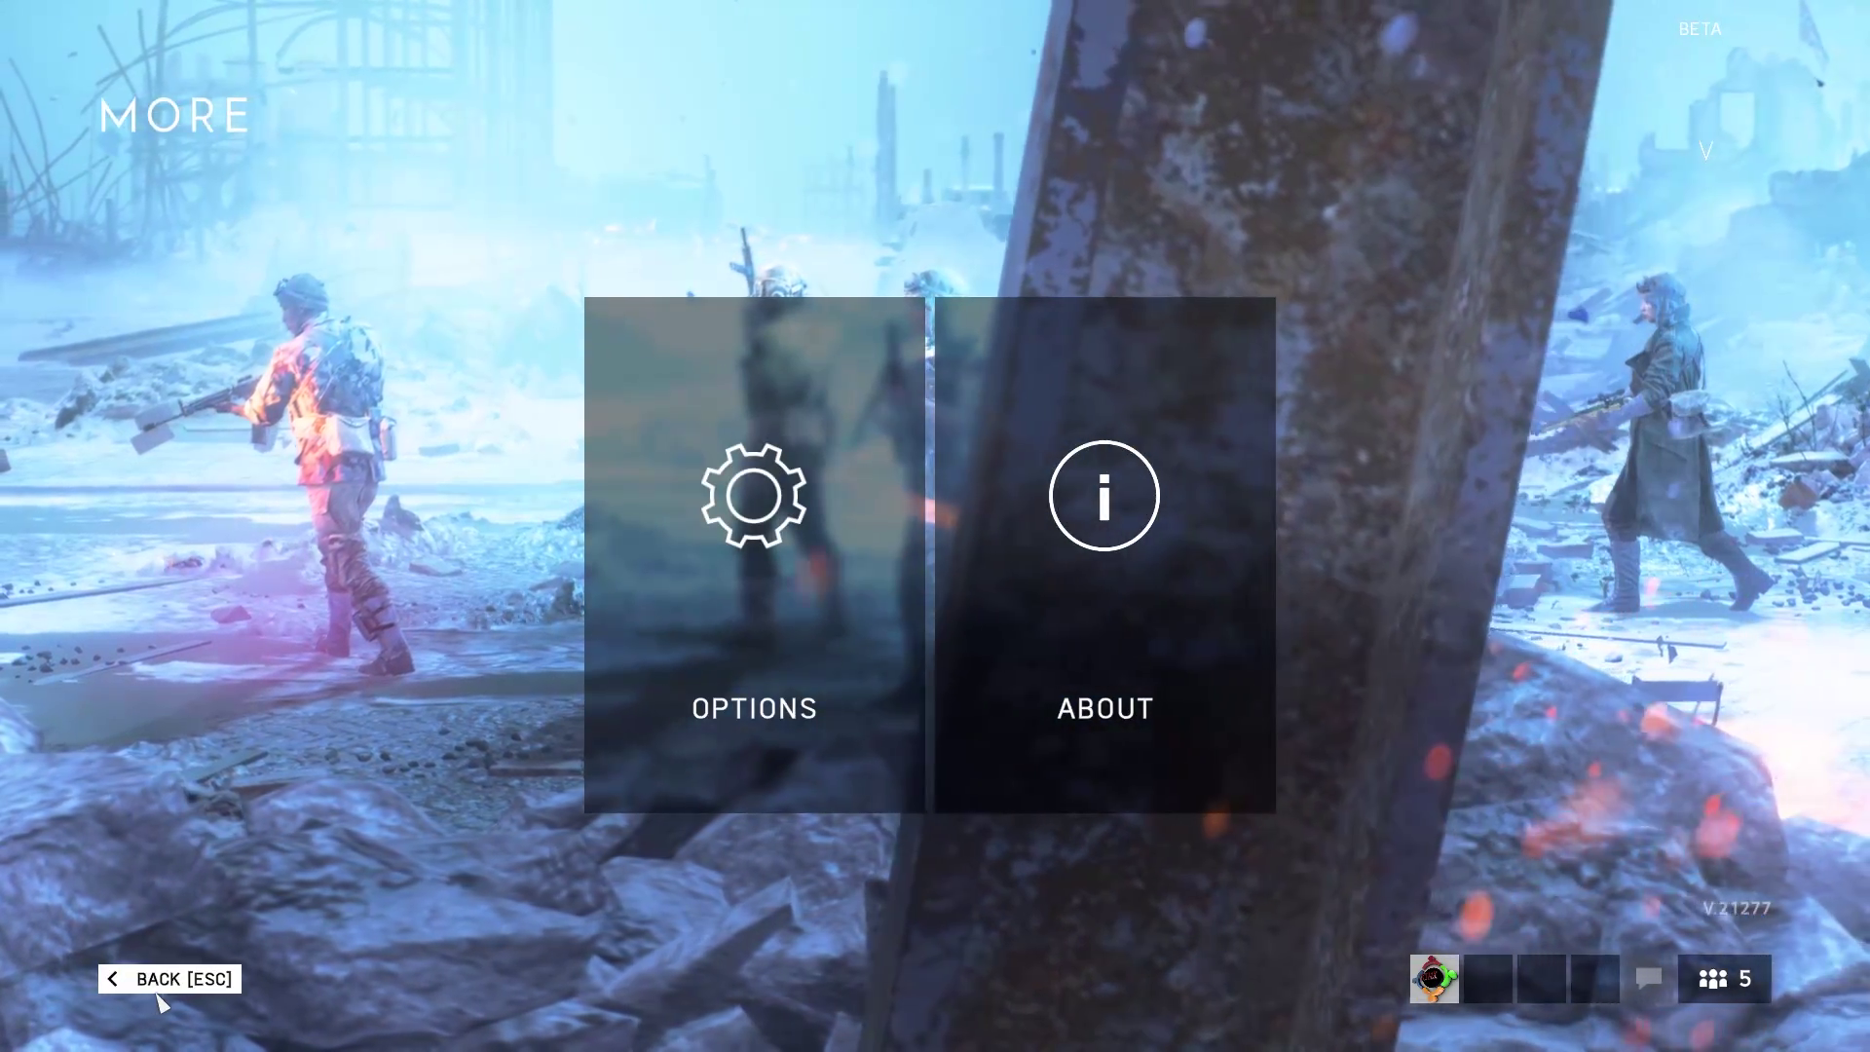
{"action": "left_click", "coordinate": [159, 996]}
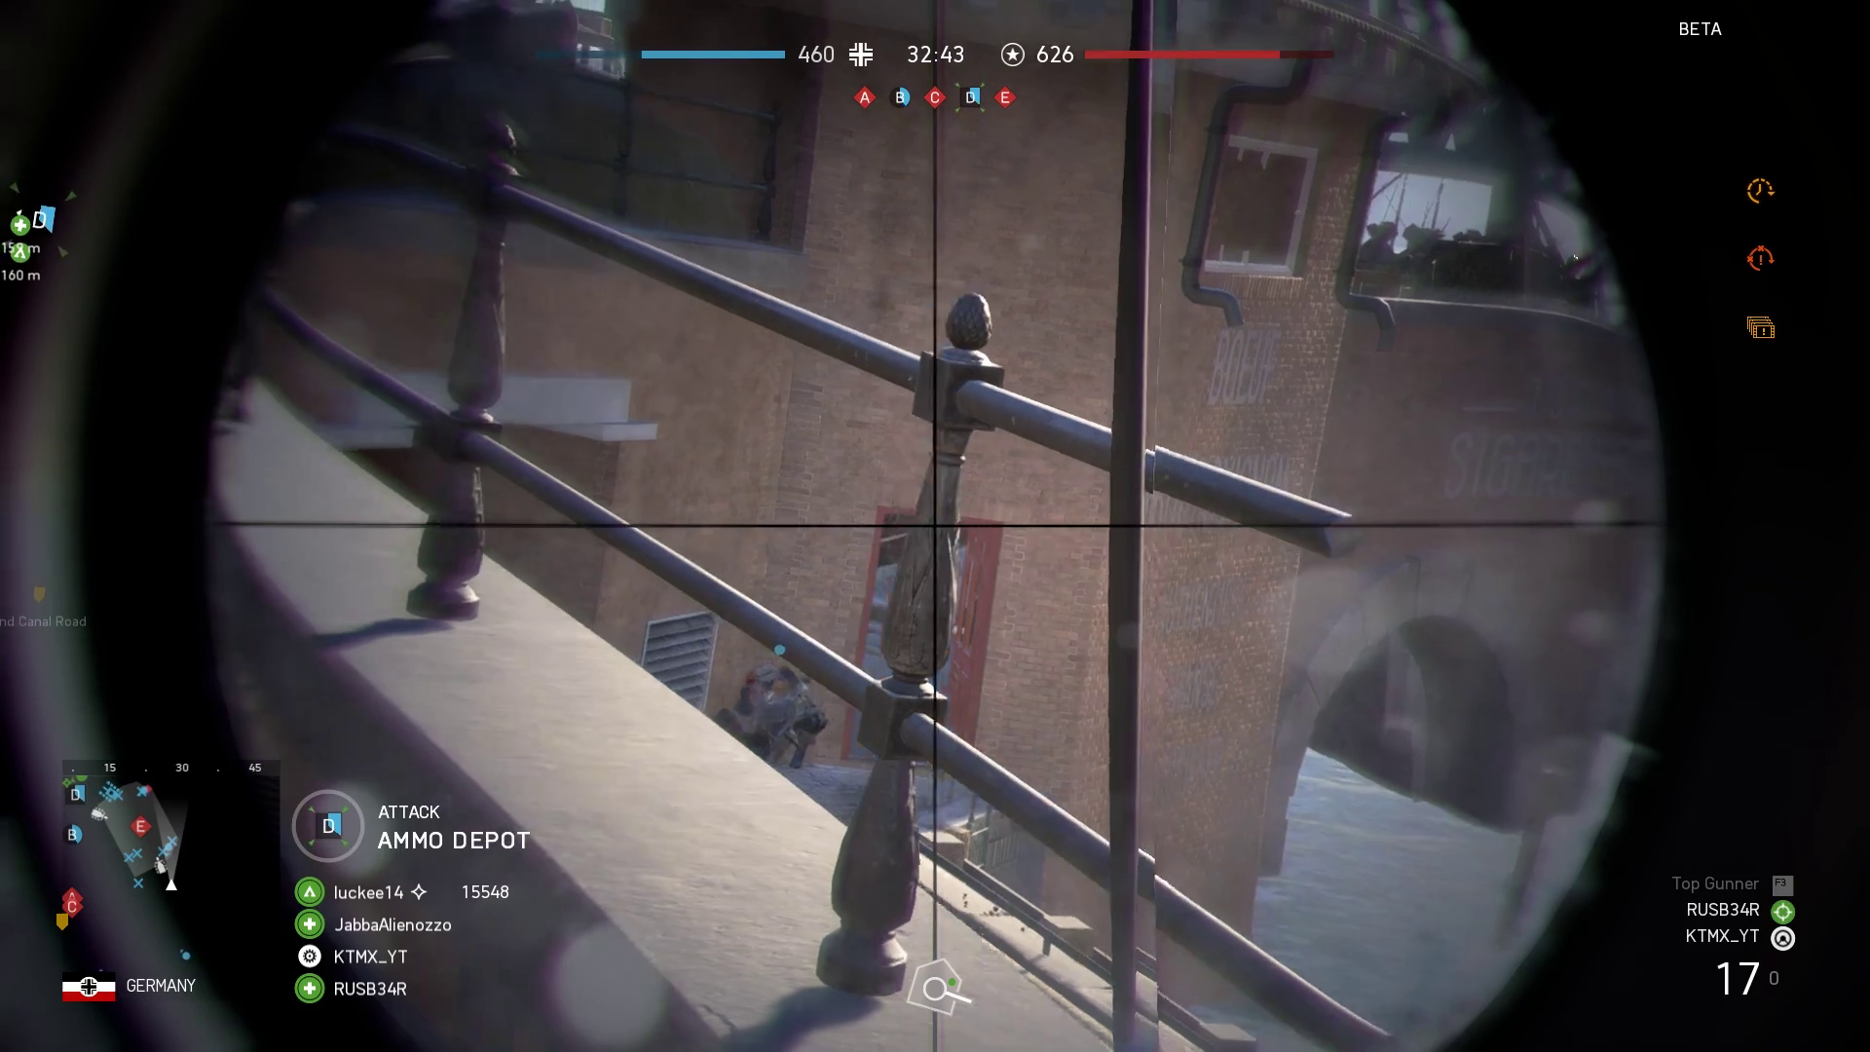
{"action": "key", "text": "d"}
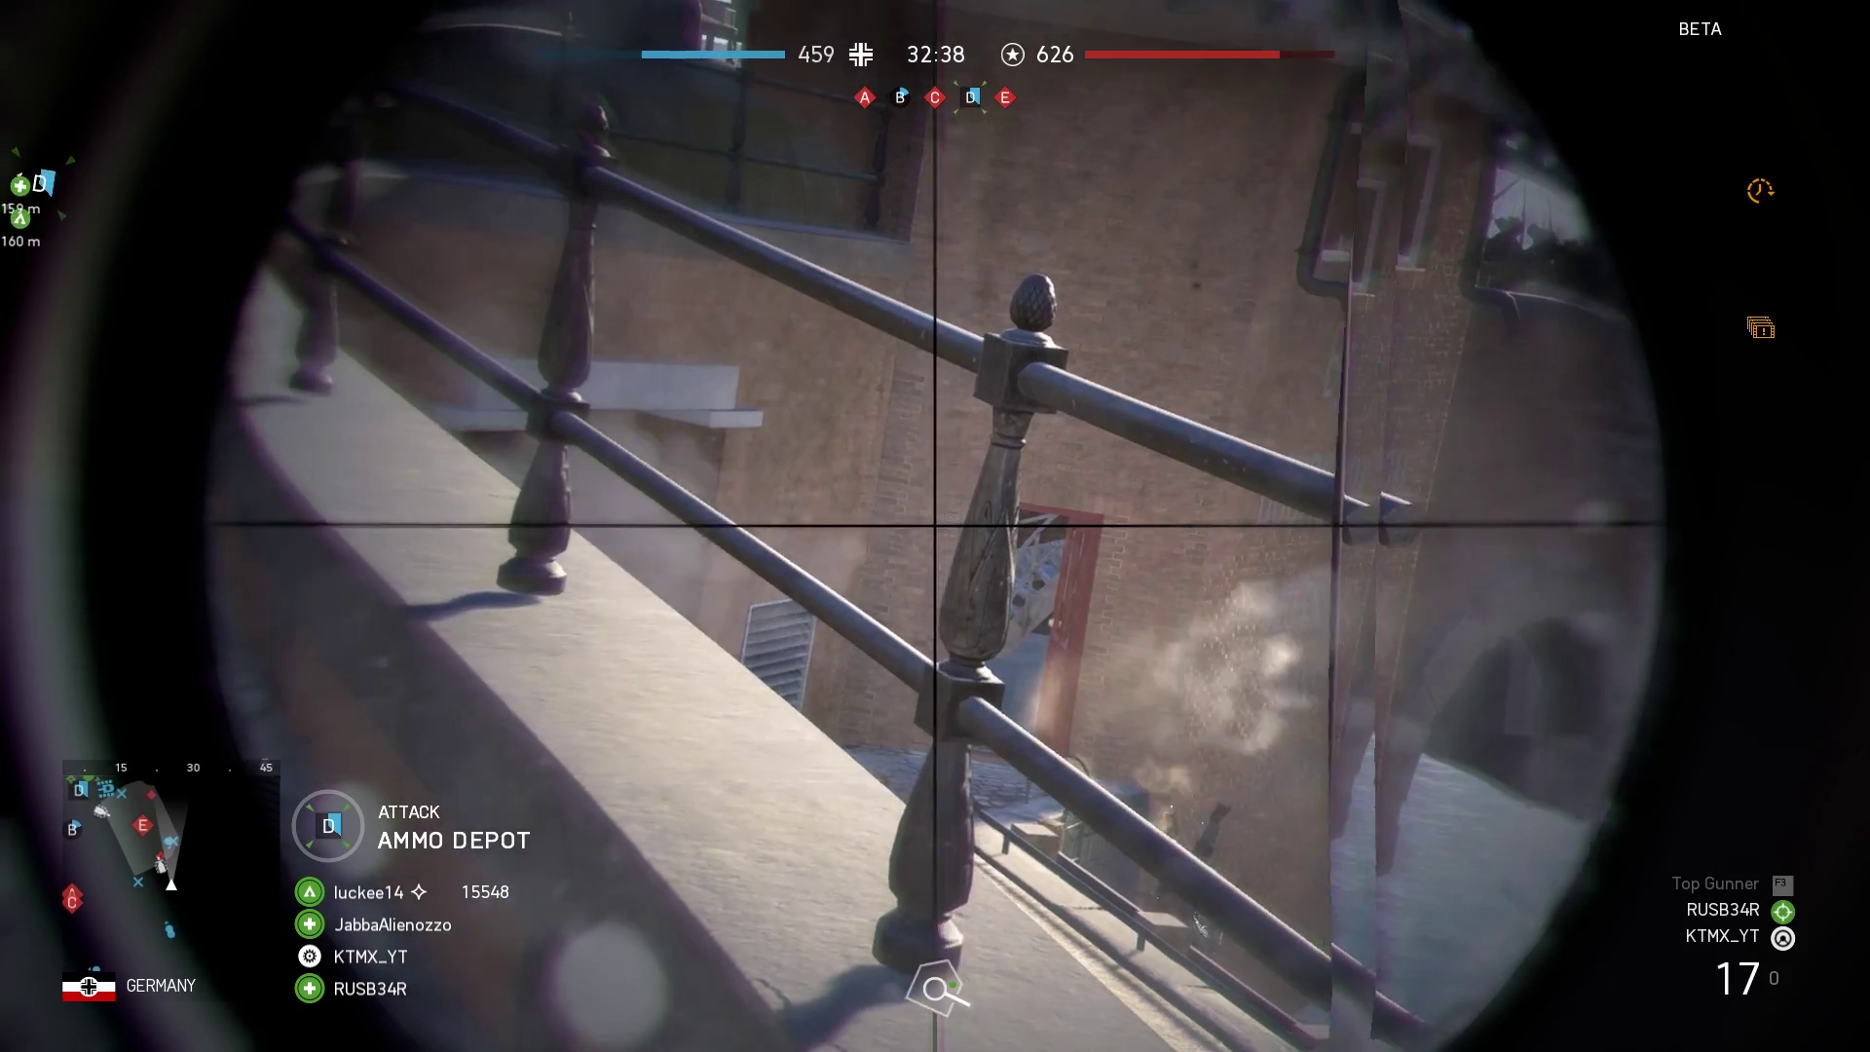
{"action": "left_click", "coordinate": [935, 526]}
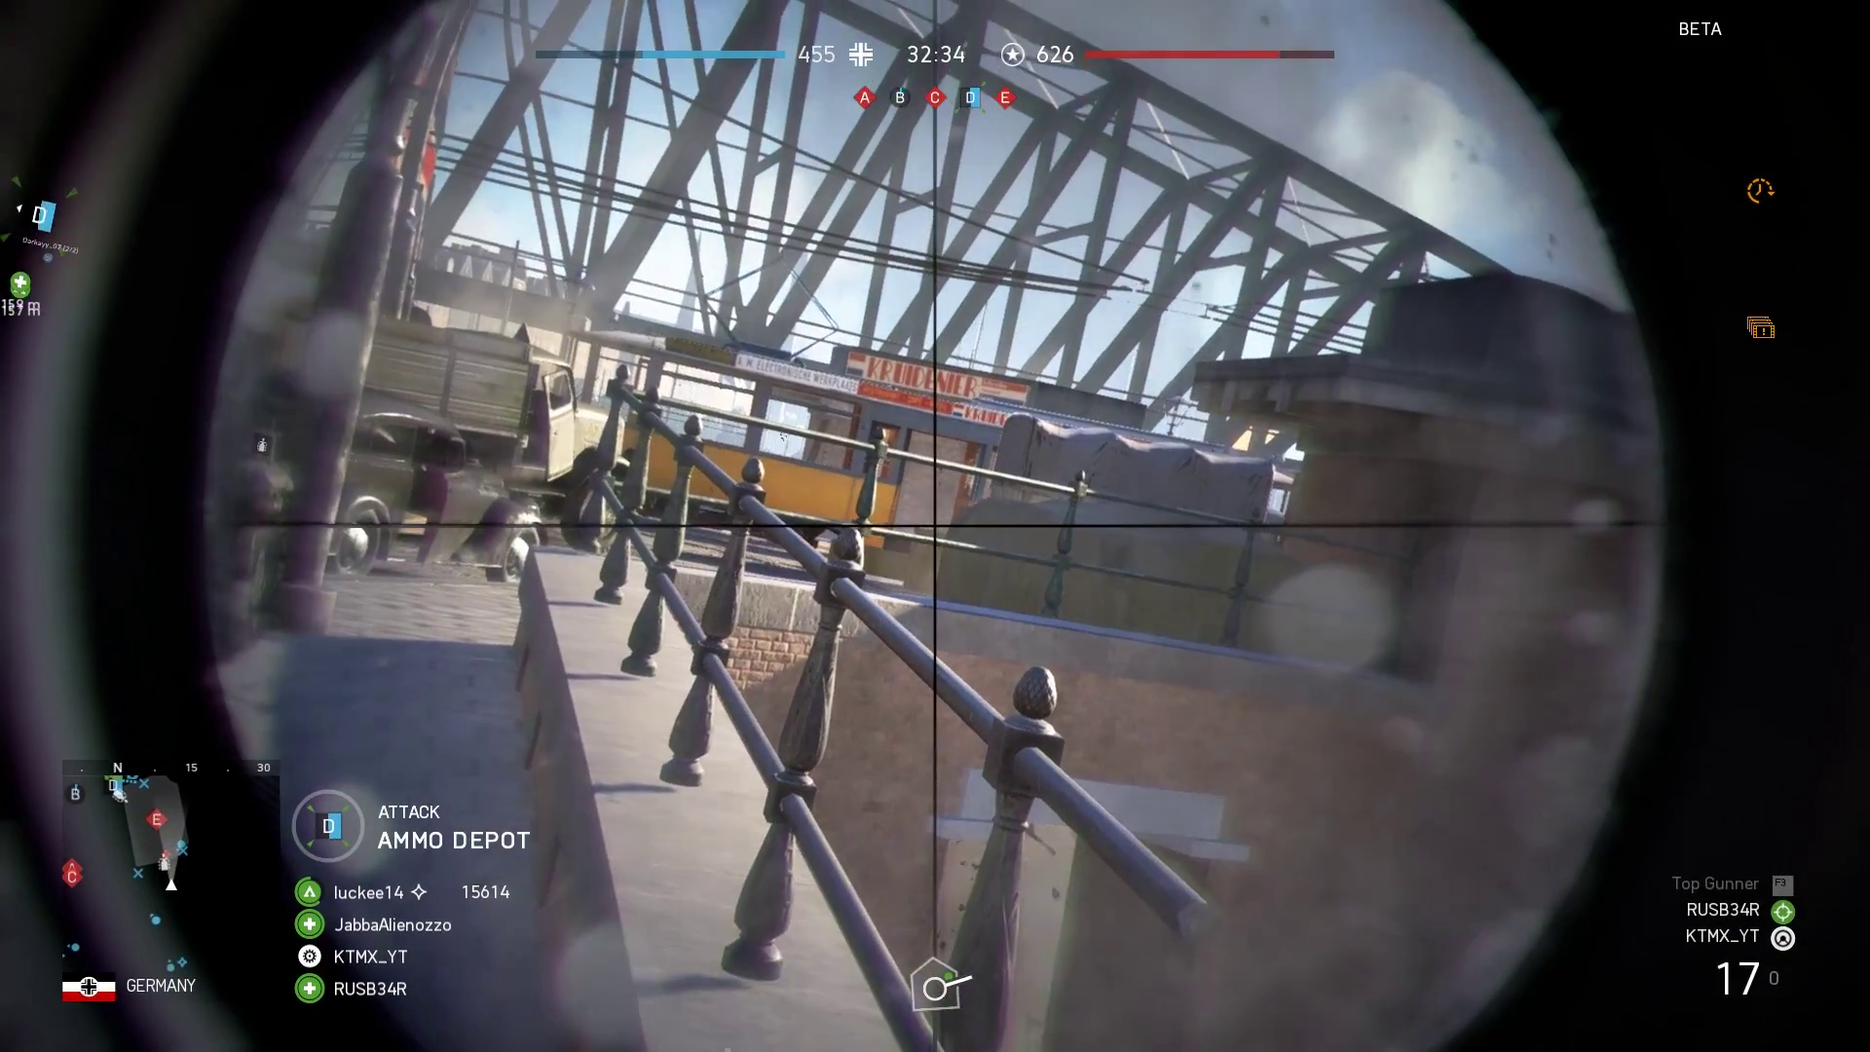
{"action": "left_click", "coordinate": [935, 526]}
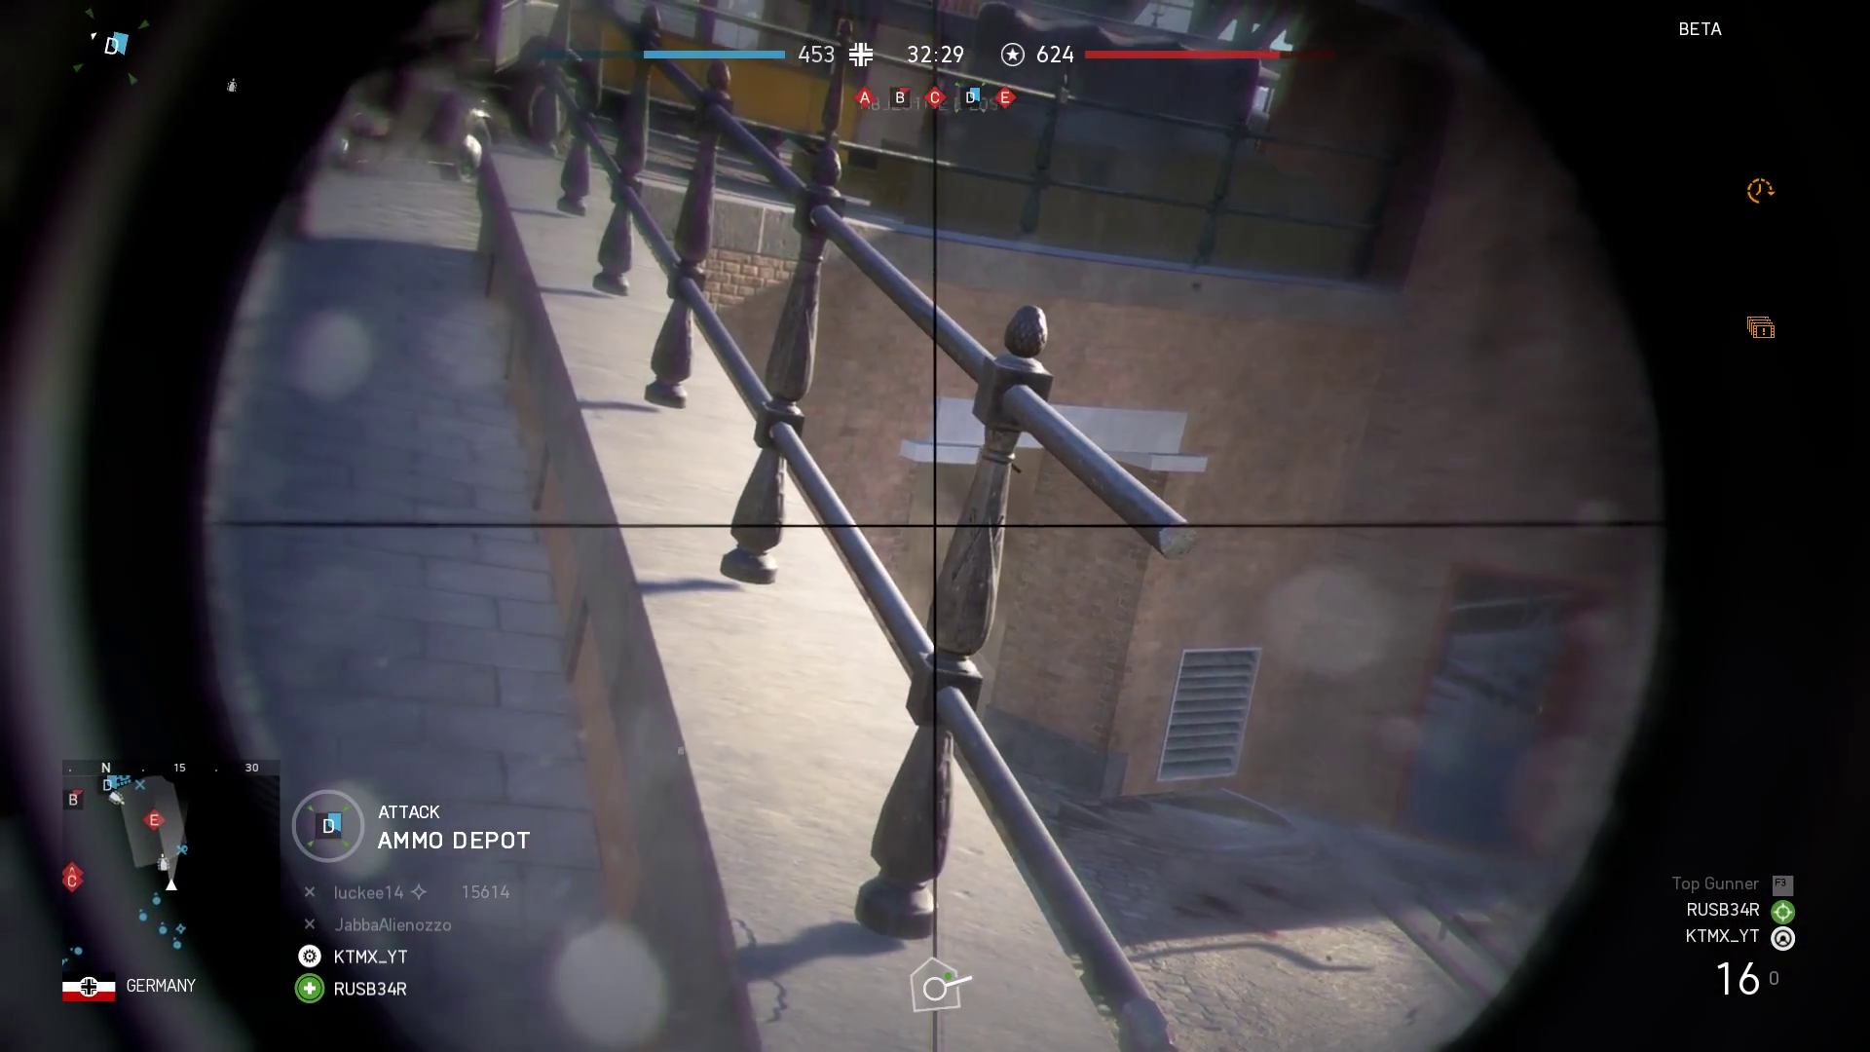
{"action": "left_click", "coordinate": [934, 526]}
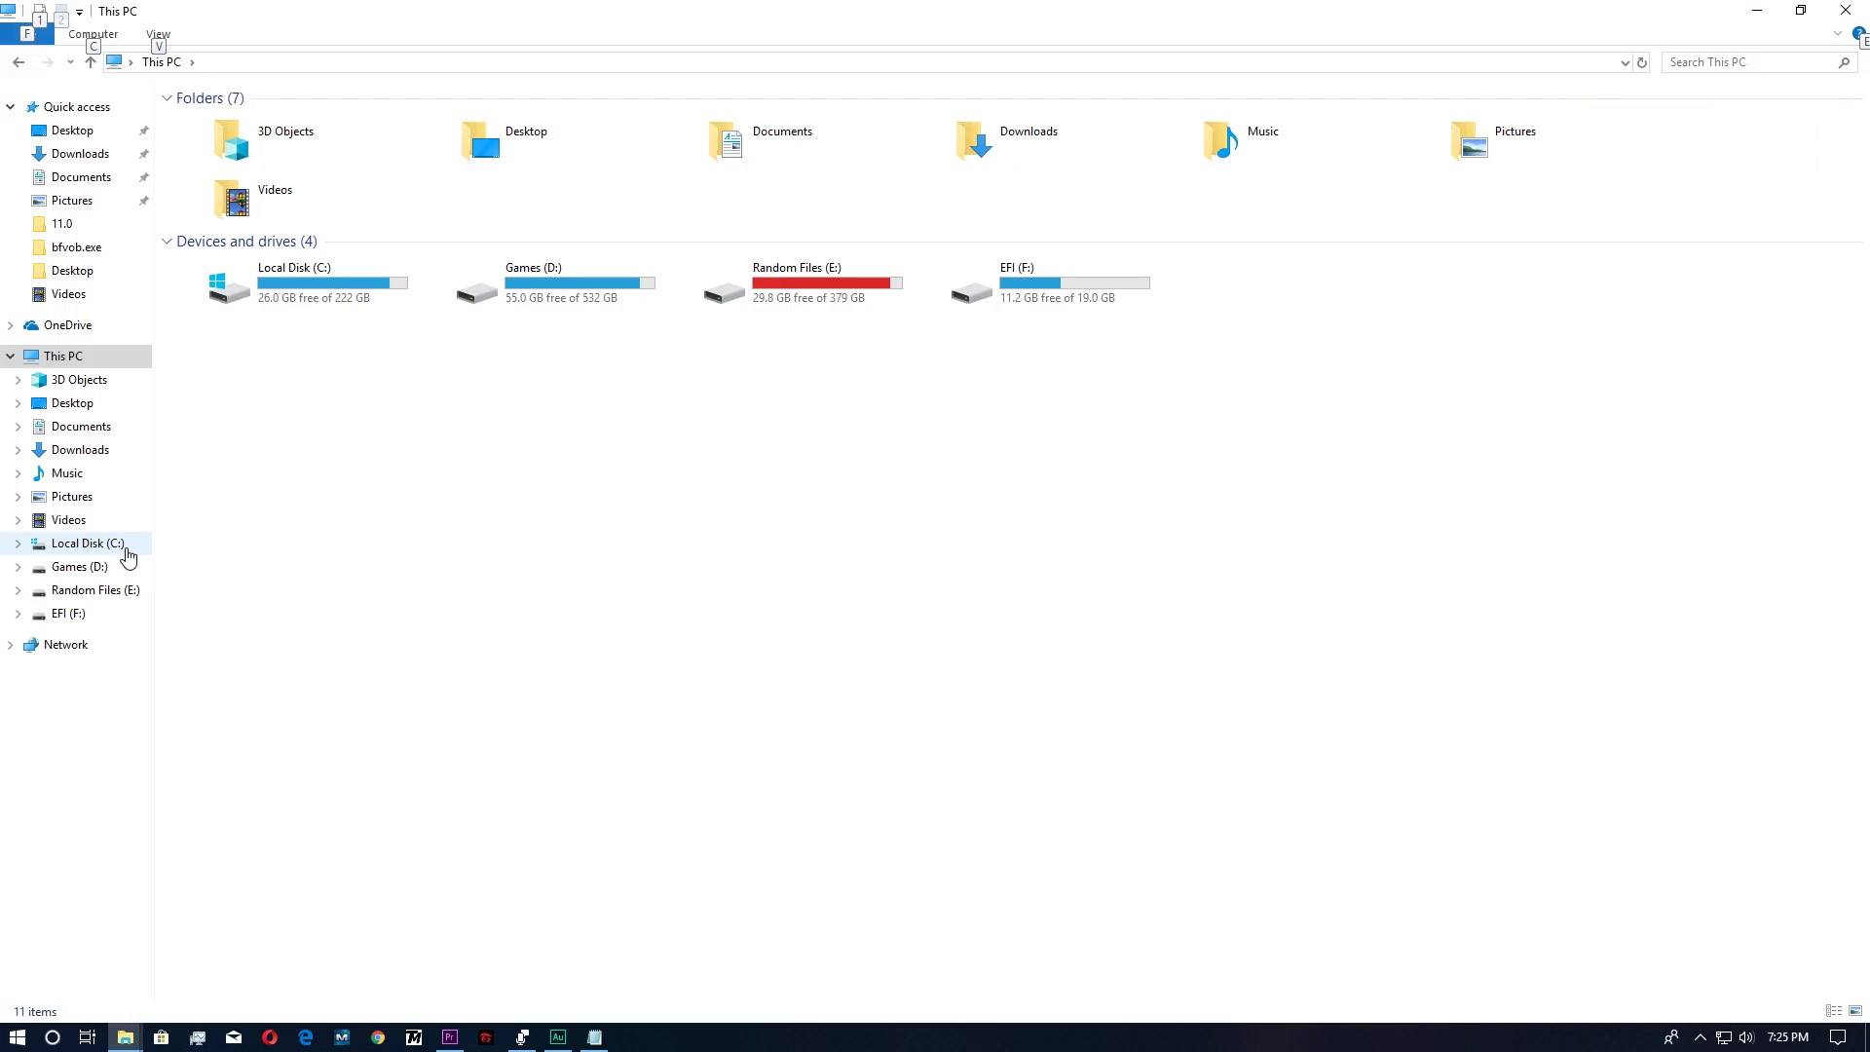
Dismiss Local Disk (C:)'s menu, then open This PC's Properties to show System information.
{"action": "right_click", "coordinate": [107, 543]}
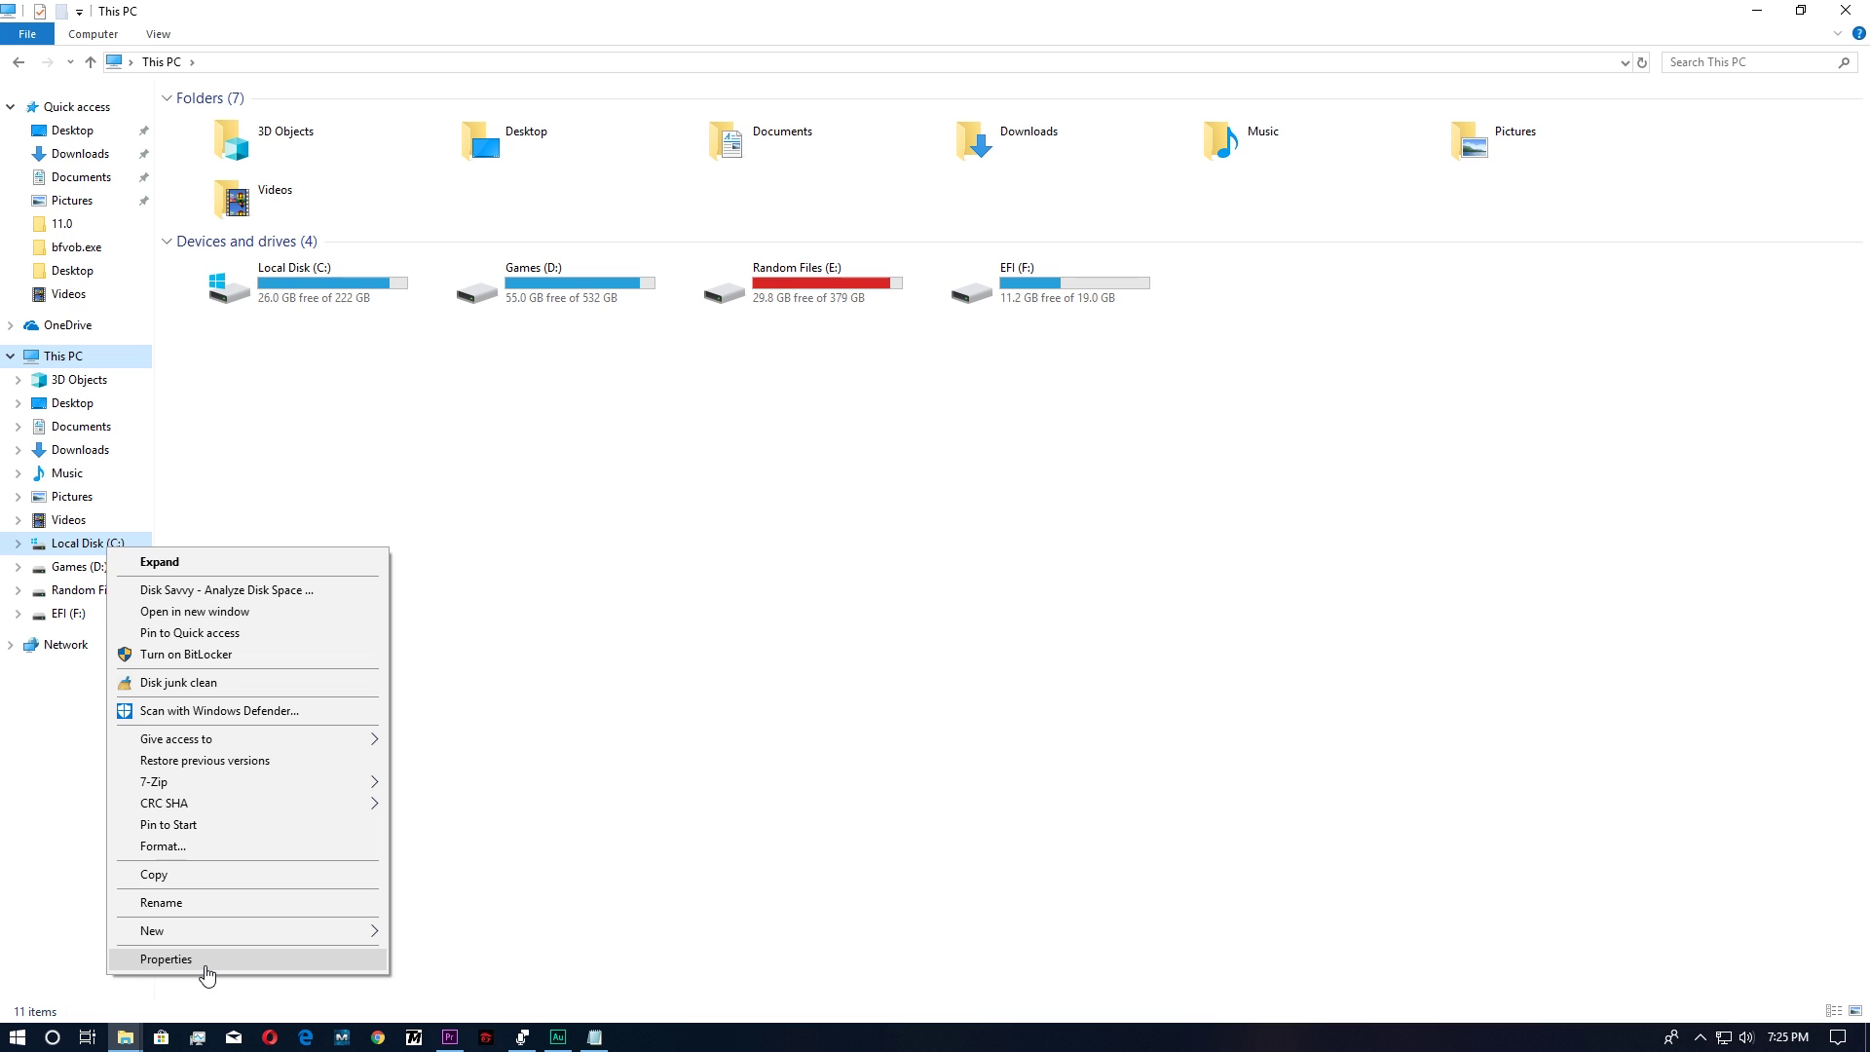
{"action": "left_click", "coordinate": [539, 649]}
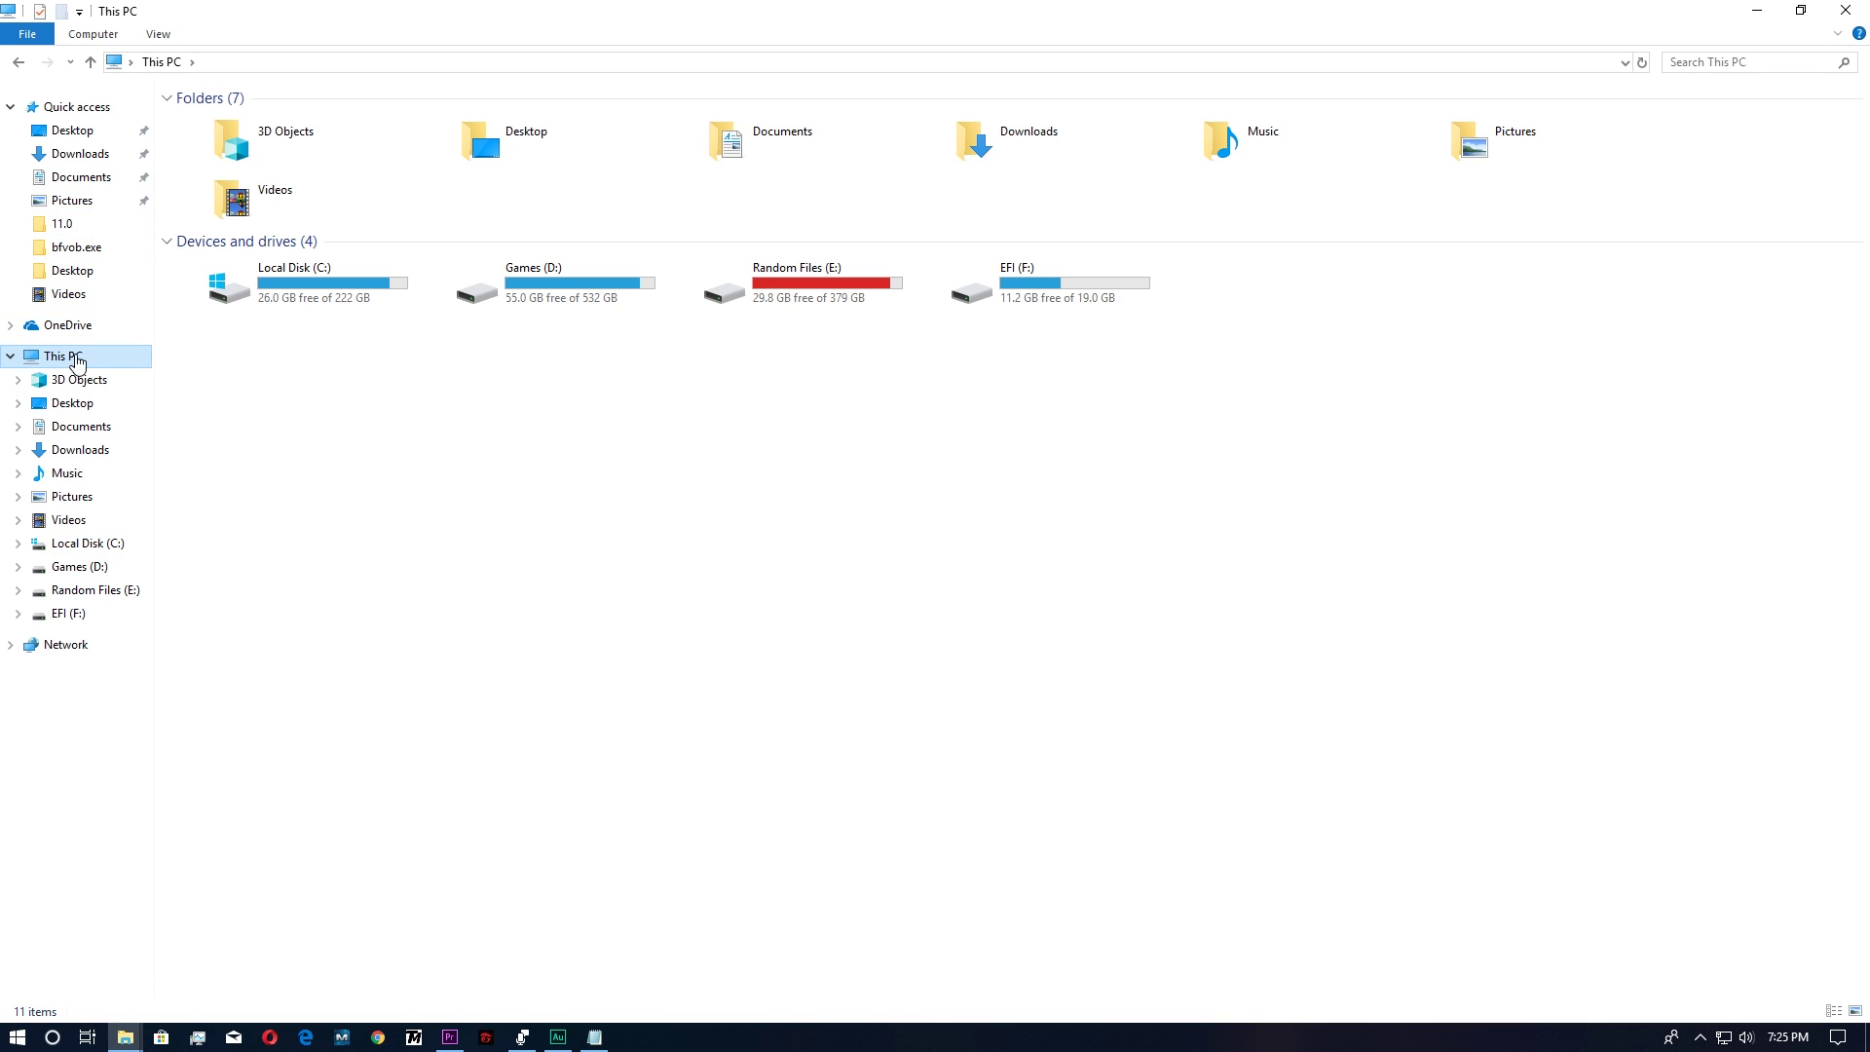
{"action": "right_click", "coordinate": [78, 360]}
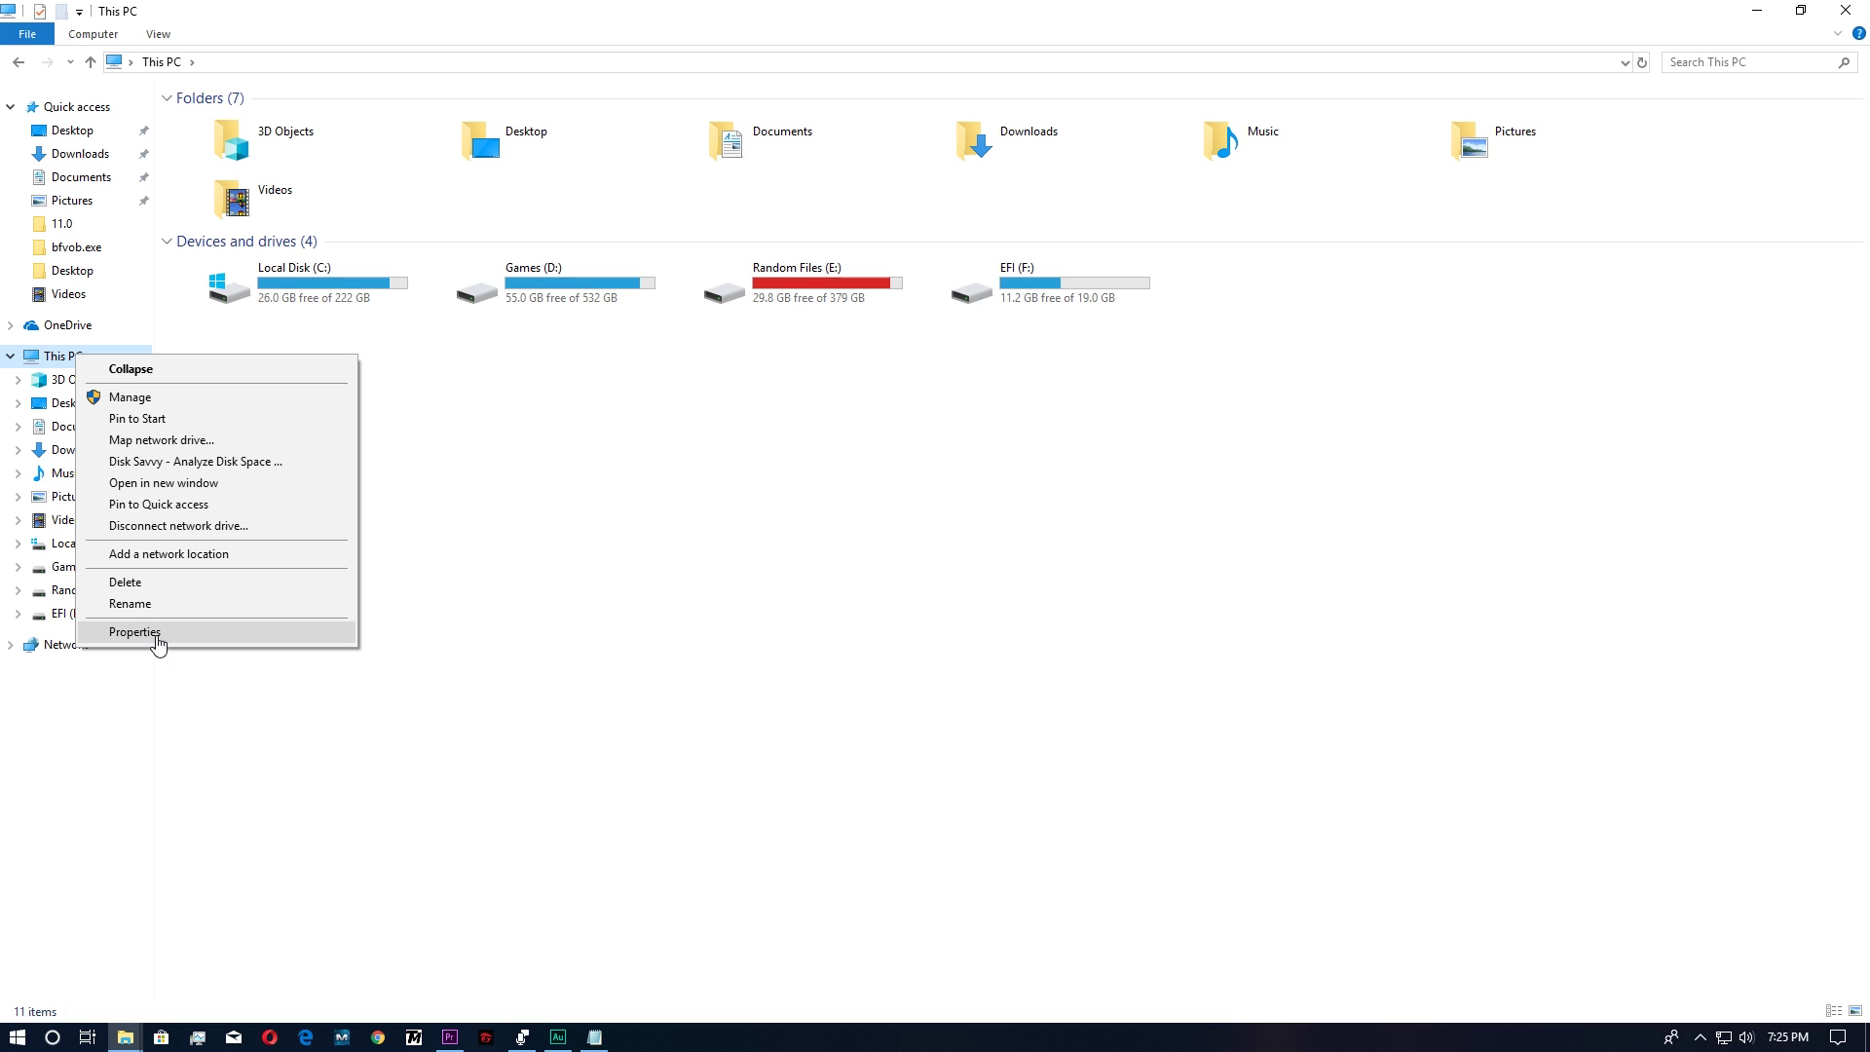
{"action": "left_click", "coordinate": [156, 639]}
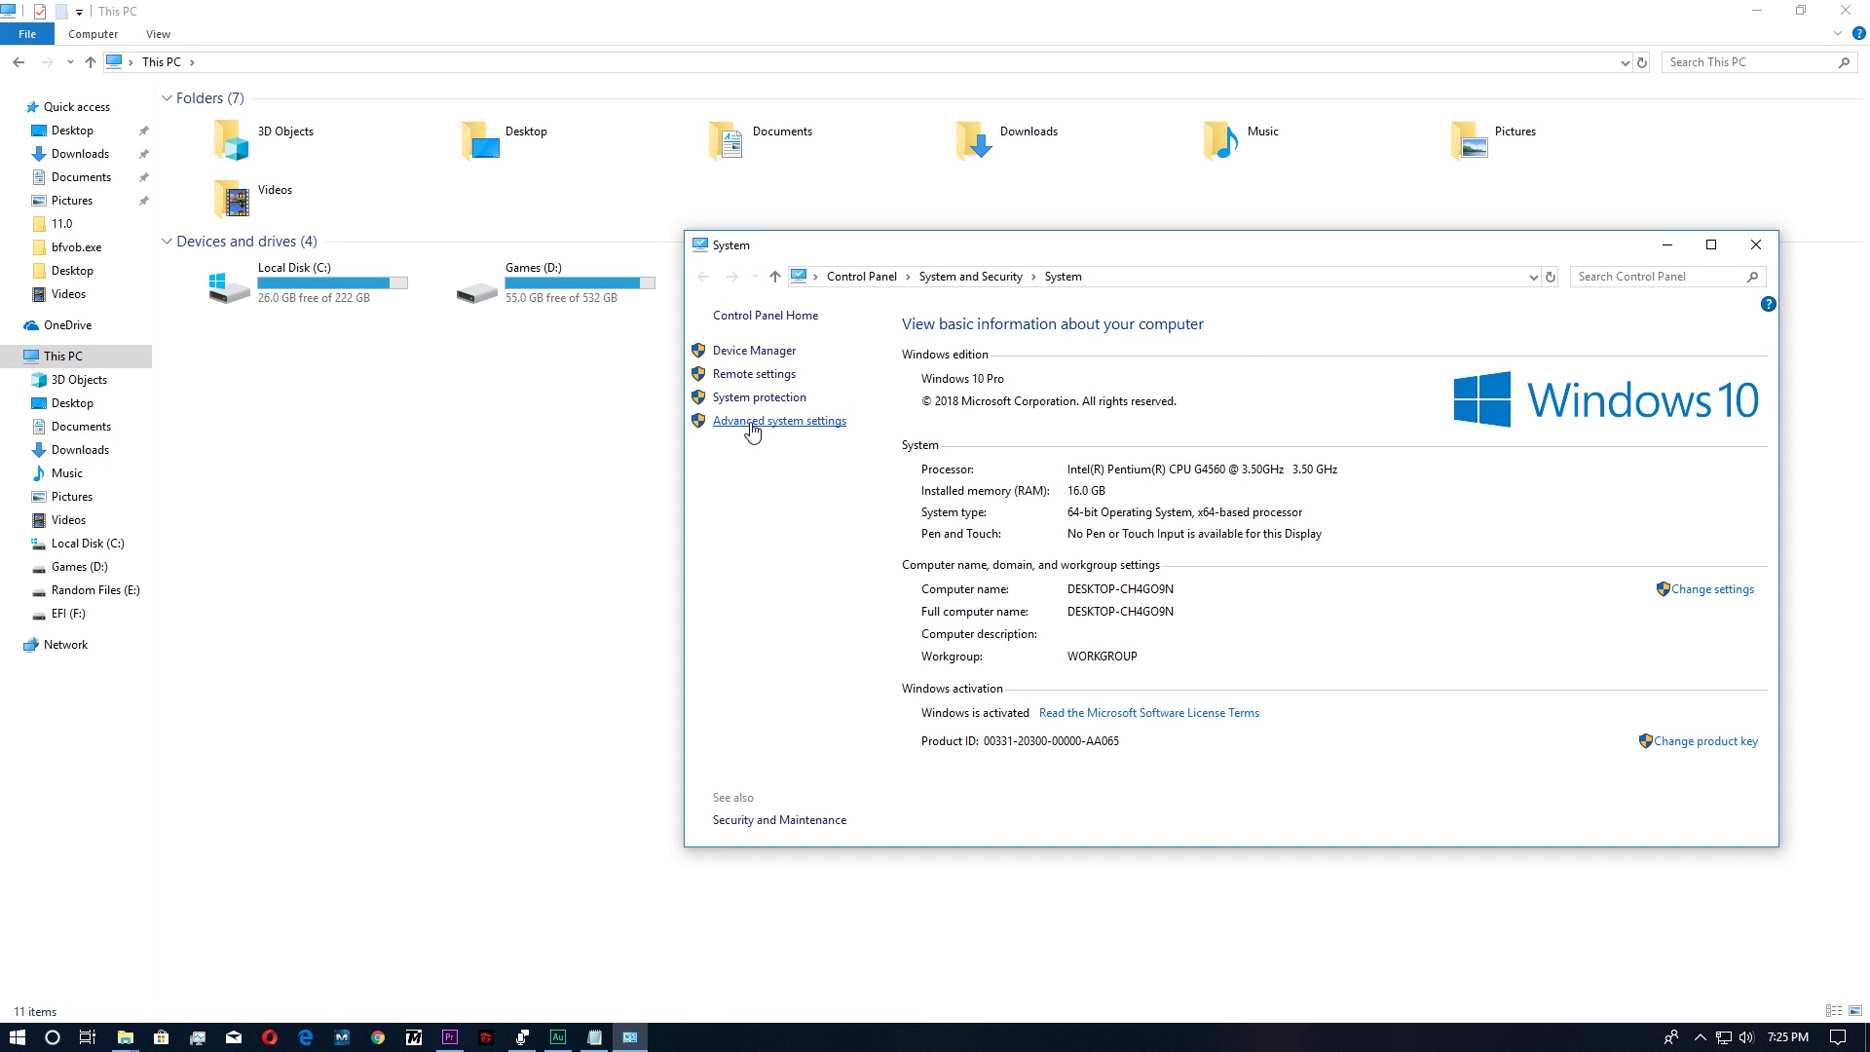
Open Virtual Memory via Advanced system settings > Performance > Advanced and select C:'s 16000 MB initial size.
{"action": "left_click", "coordinate": [752, 425]}
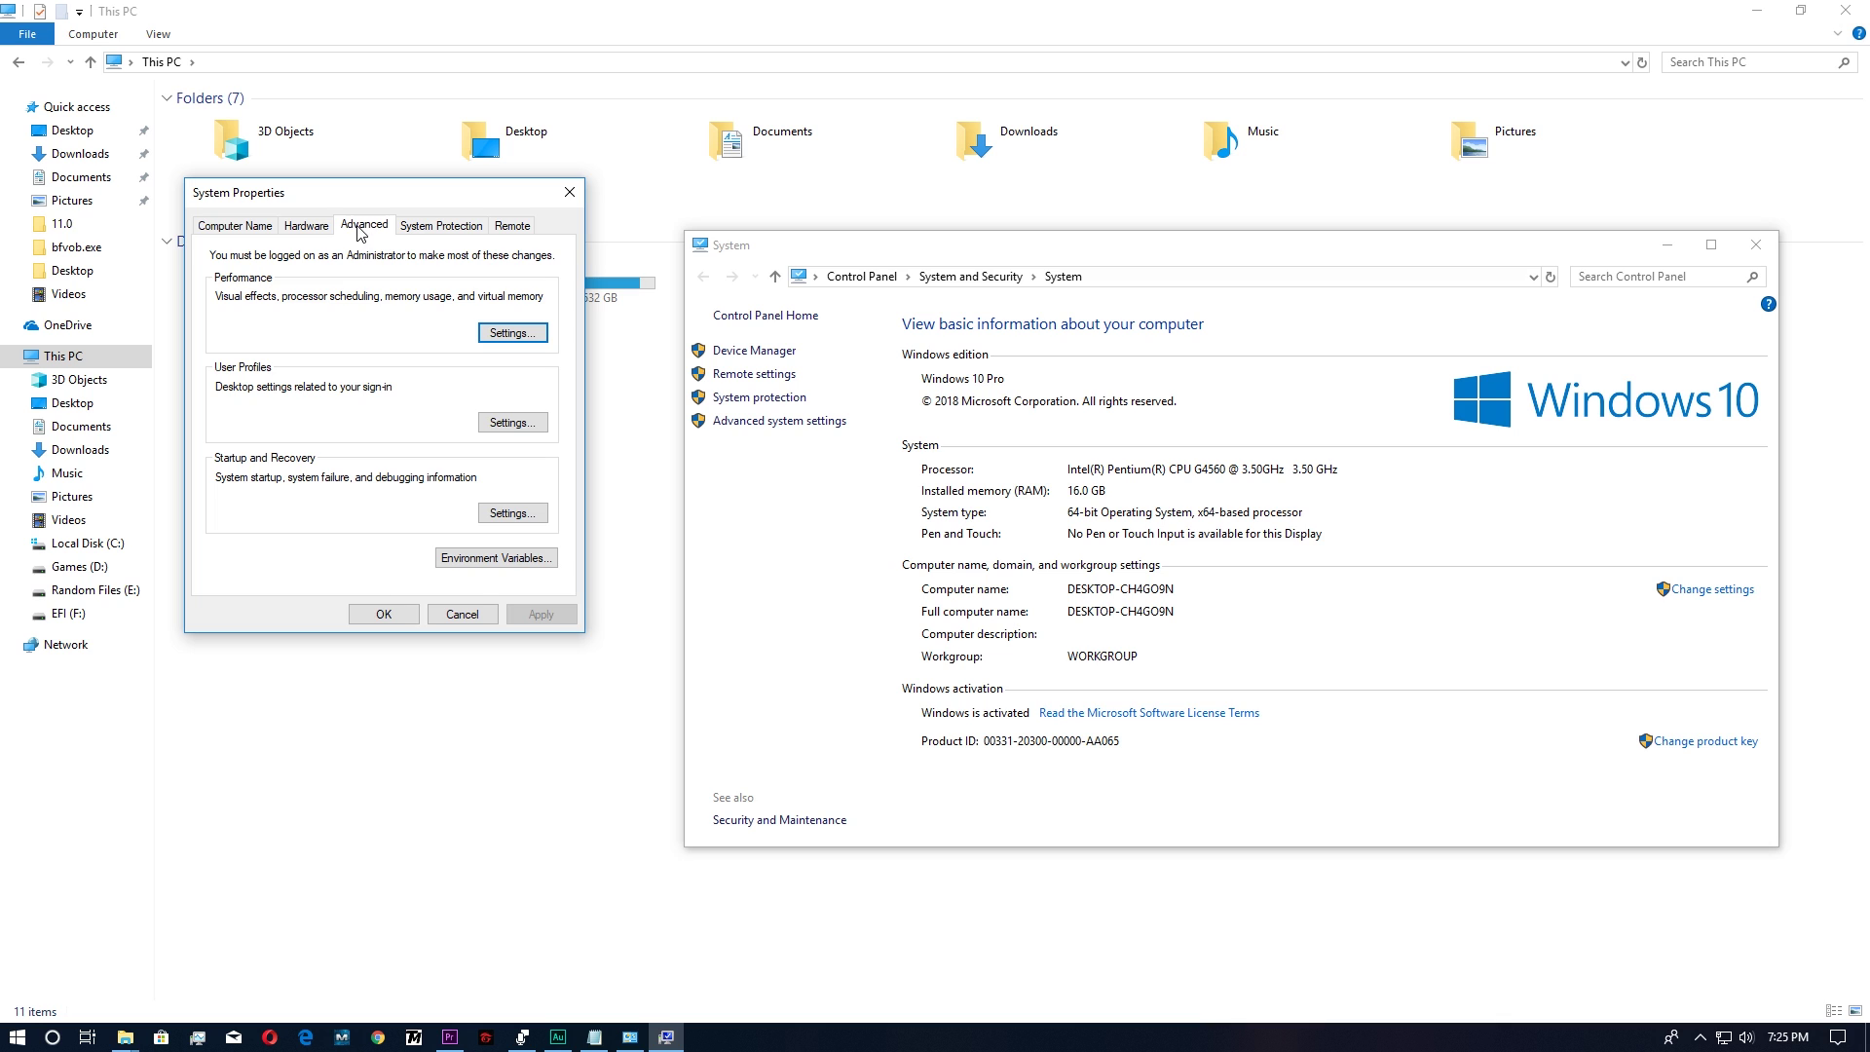
{"action": "left_click", "coordinate": [491, 333]}
{"action": "left_click", "coordinate": [329, 299]}
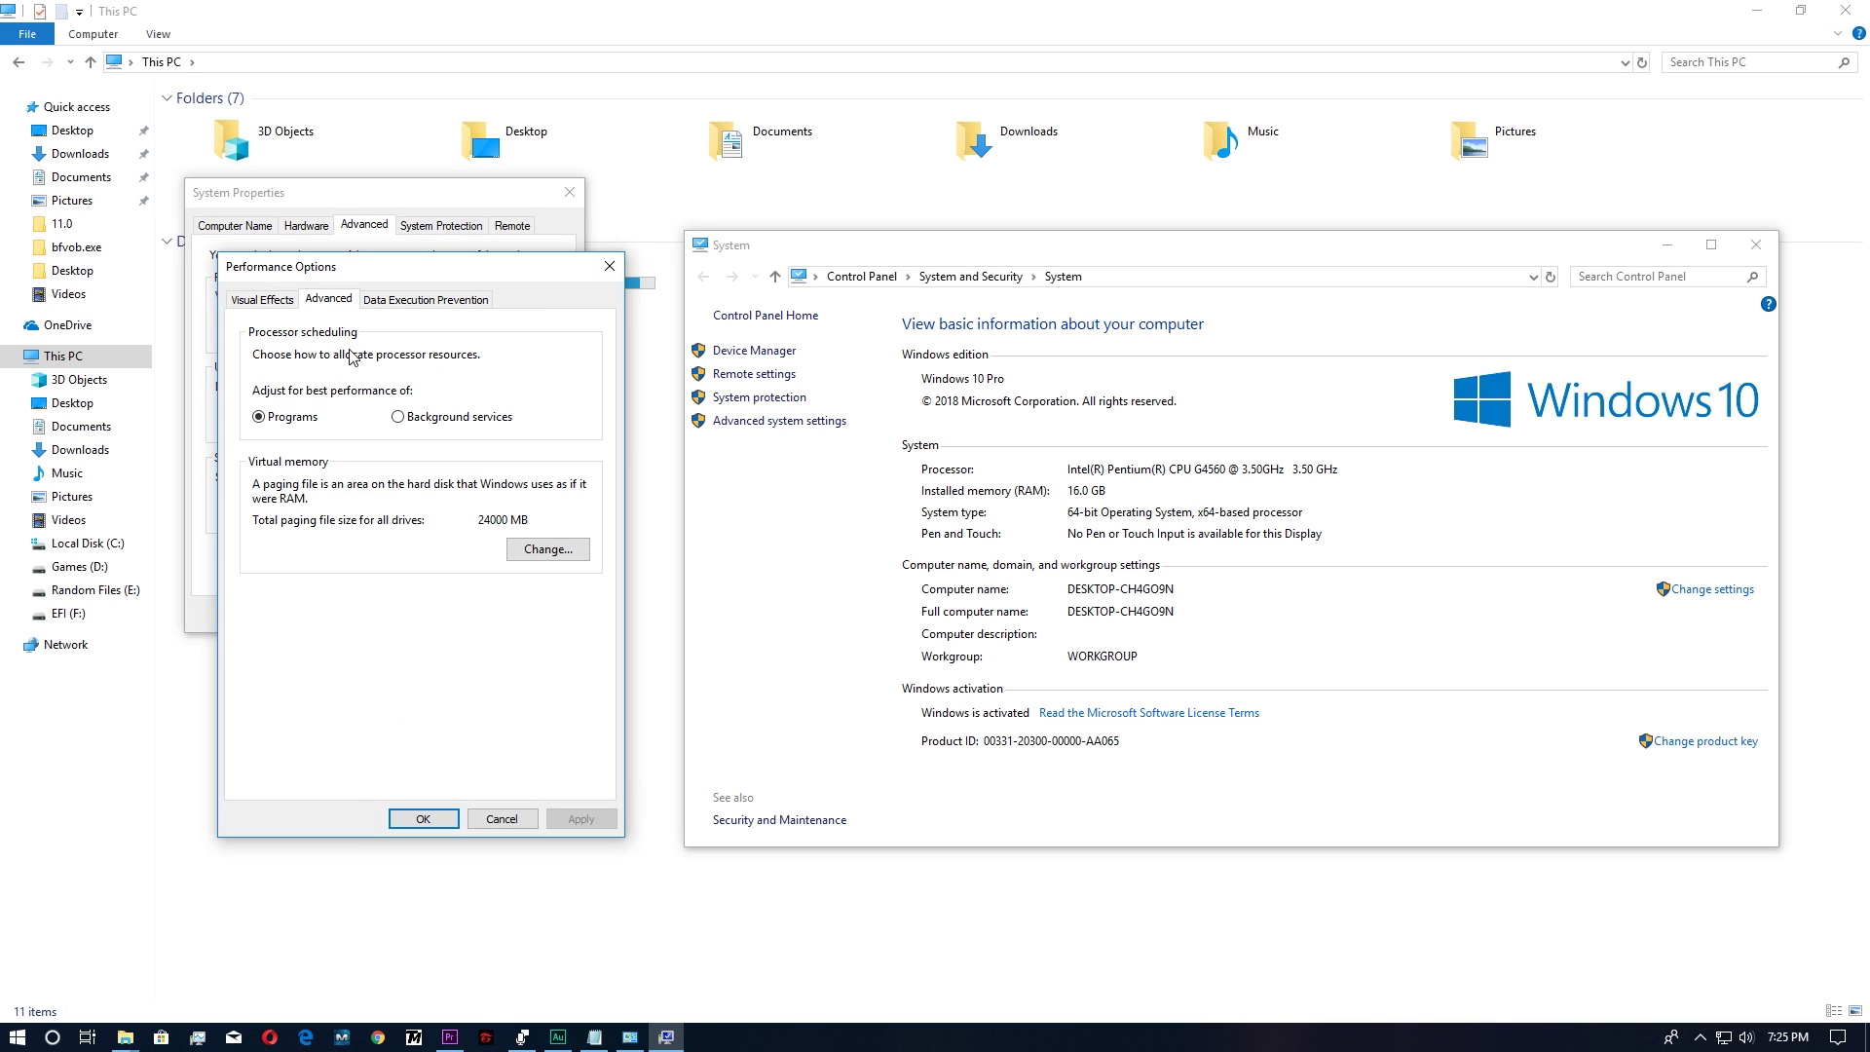
{"action": "left_click", "coordinate": [540, 551]}
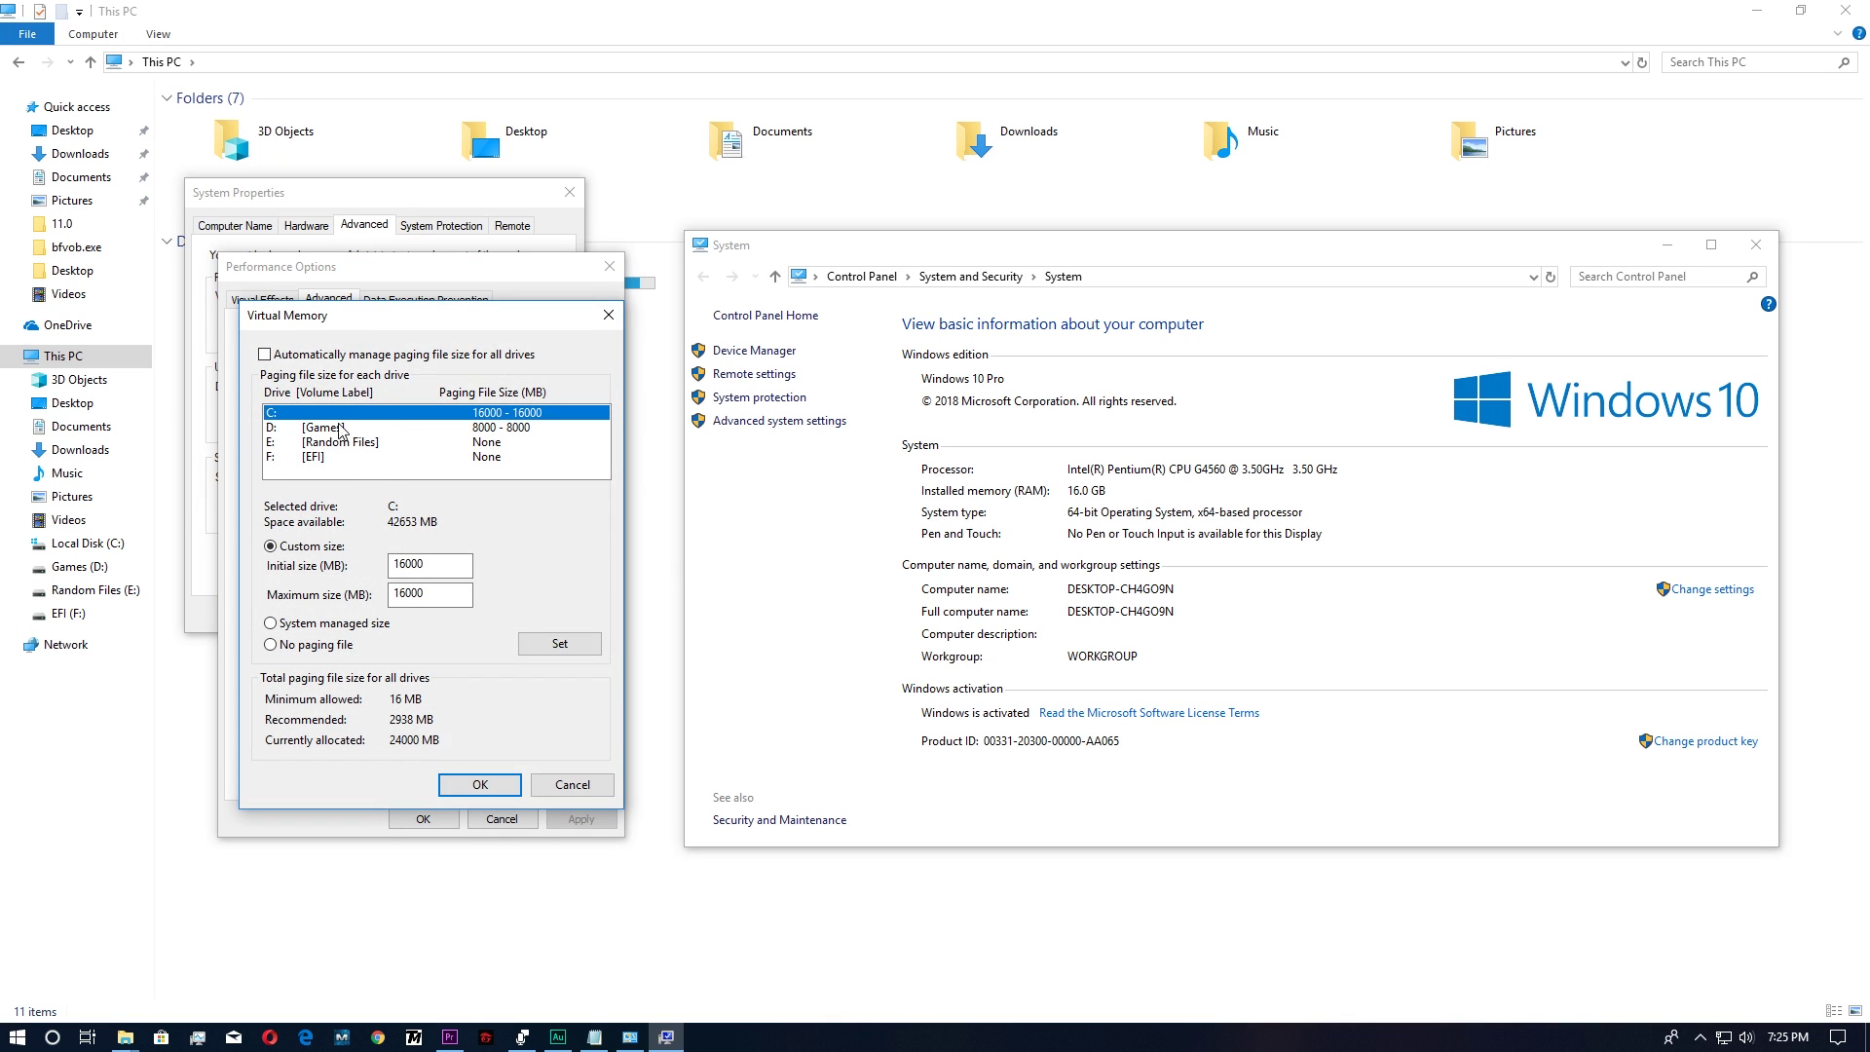
{"action": "double_click", "coordinate": [442, 570]}
{"action": "double_click", "coordinate": [444, 569]}
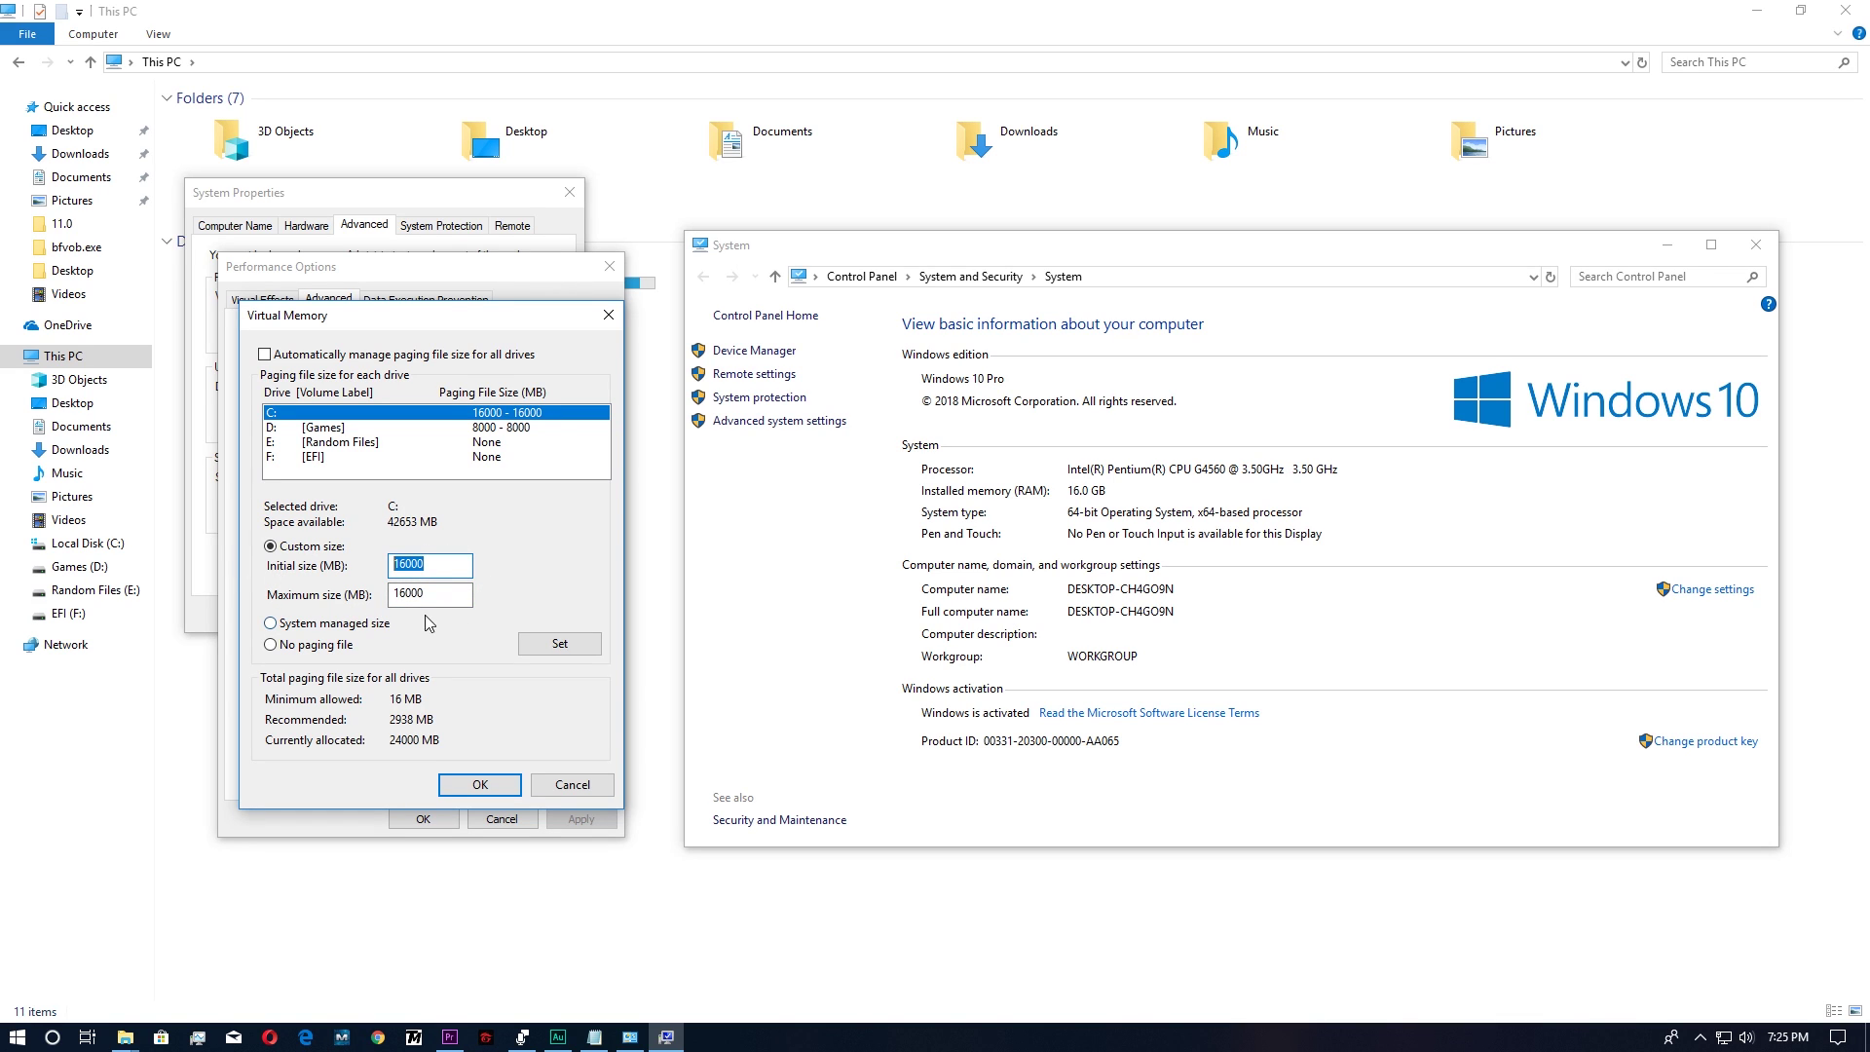